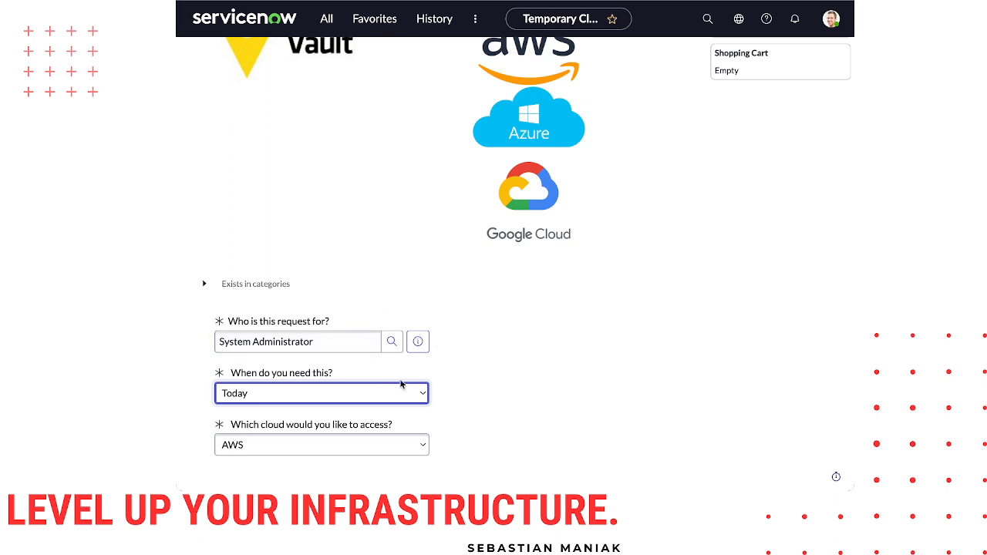
Order the Temporary Cloud Credentials item with AWS as the cloud and open the submitted request down to its requested items.
click(392, 444)
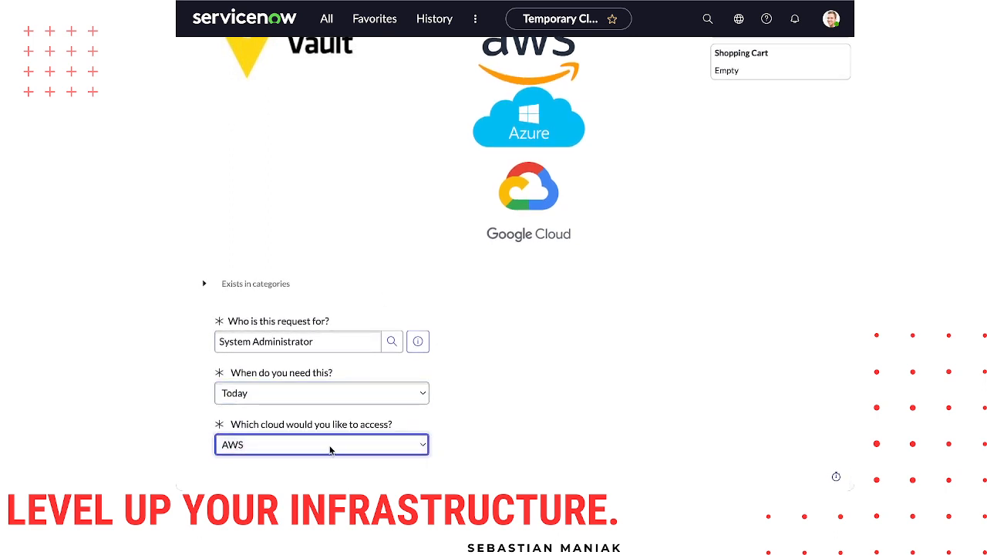
scroll(572, 352, up, 3)
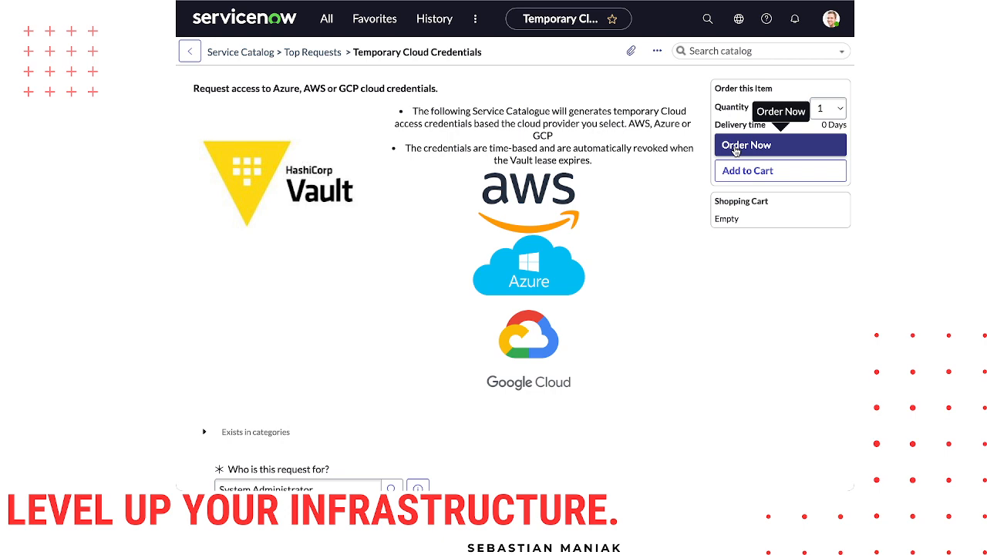
click(736, 148)
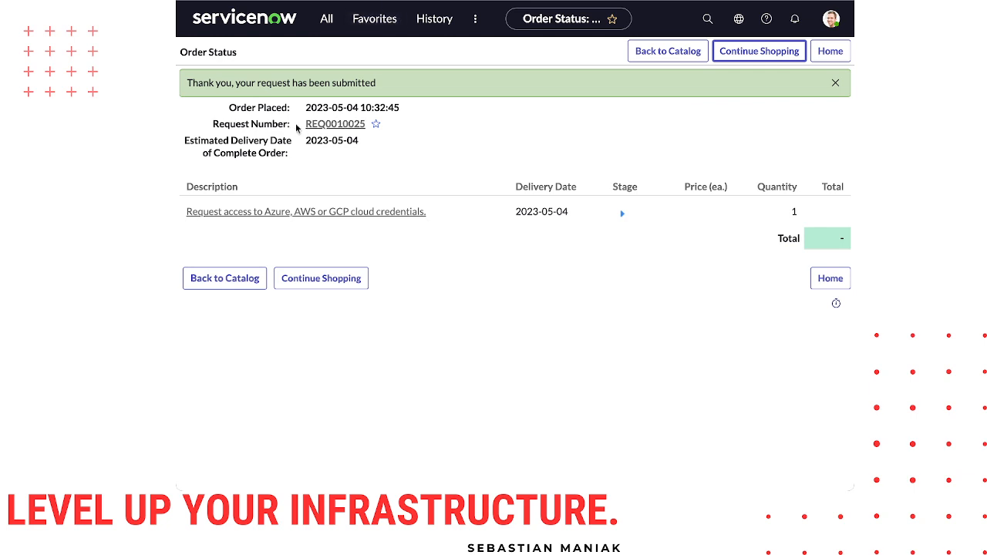
click(337, 127)
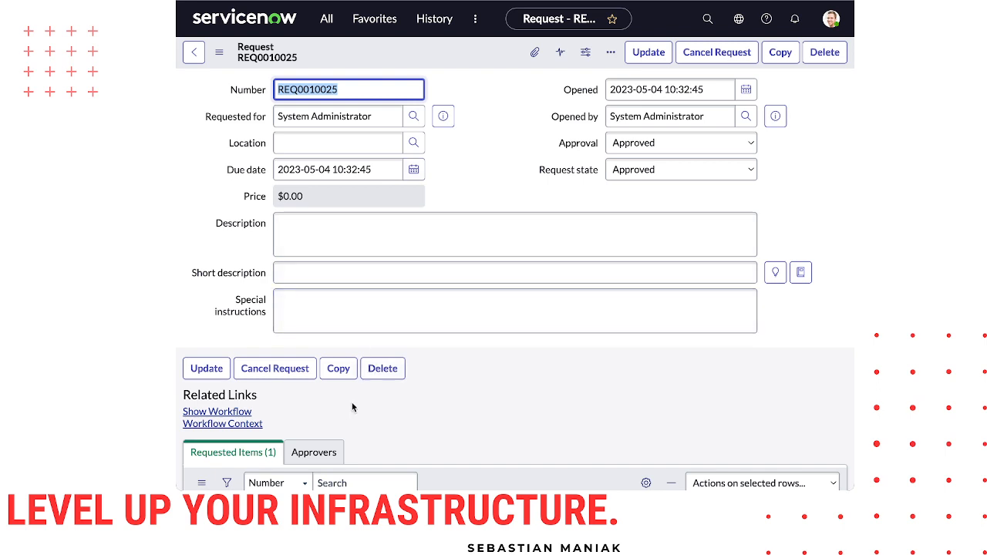
scroll(352, 402, down, 3)
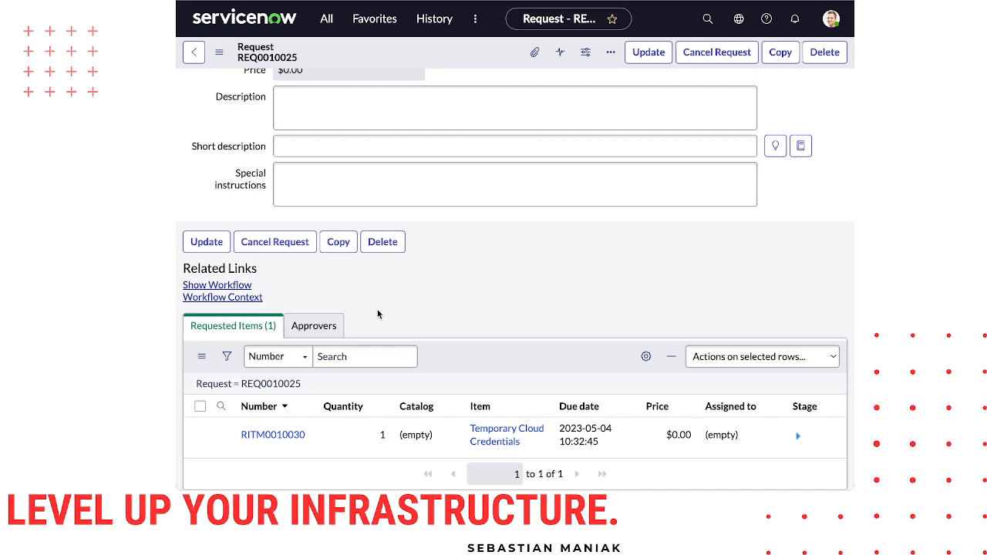
Search the application navigator for Outbound and open the Outbox under System Mailboxes.
click(324, 18)
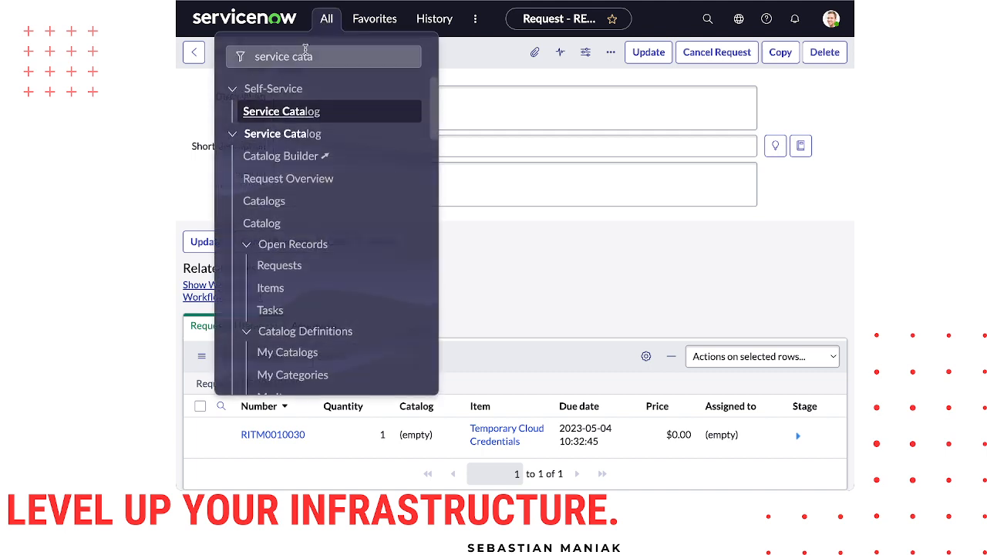
triple_click(307, 57)
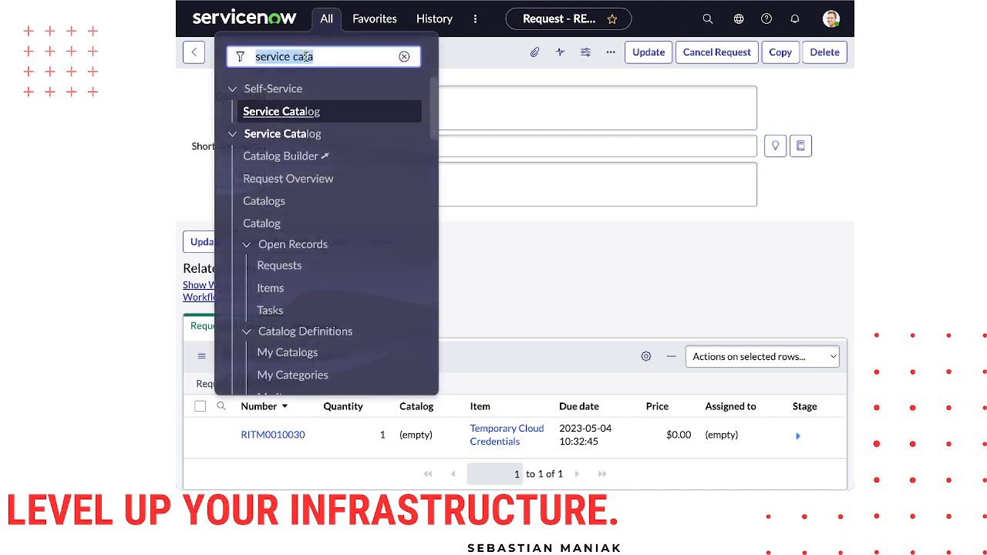
text(Ou)
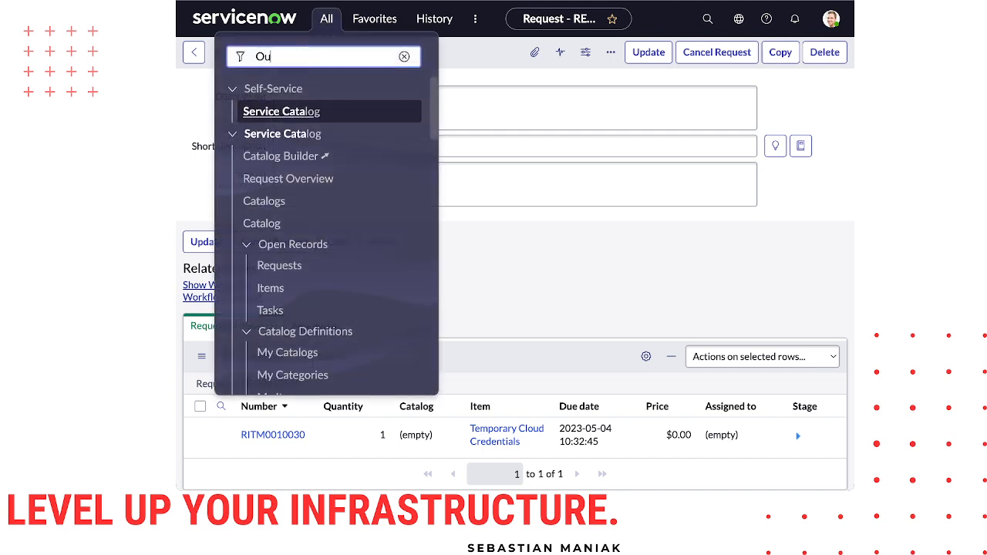
text(tbound)
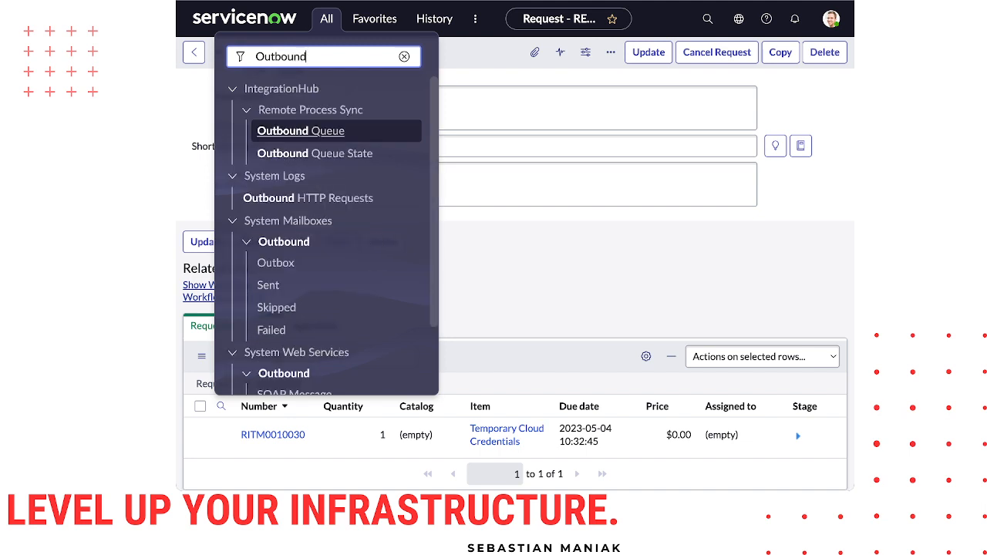
click(292, 260)
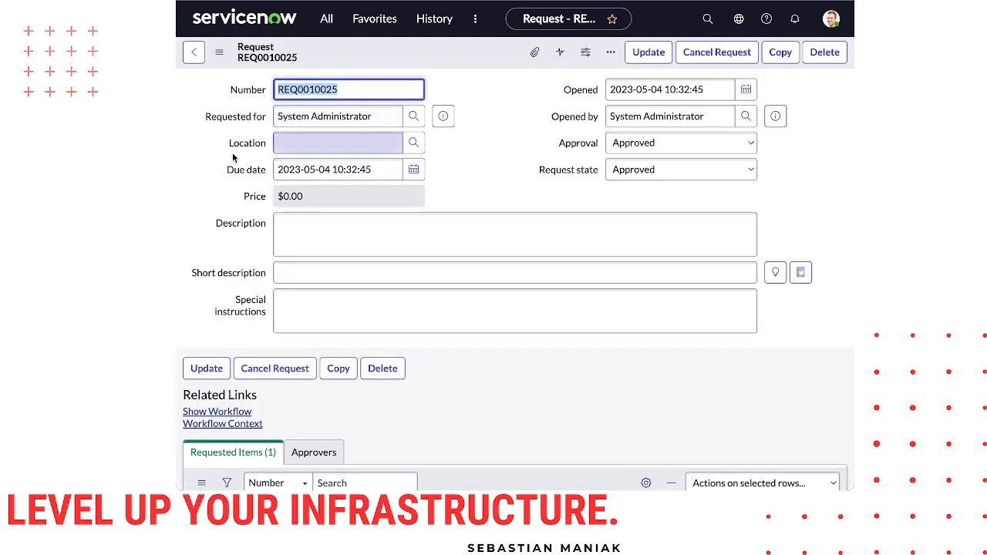
Open the request's Temporary Cloud Credentials requested item and open the approval record from its approvers list.
scroll(244, 312, down, 3)
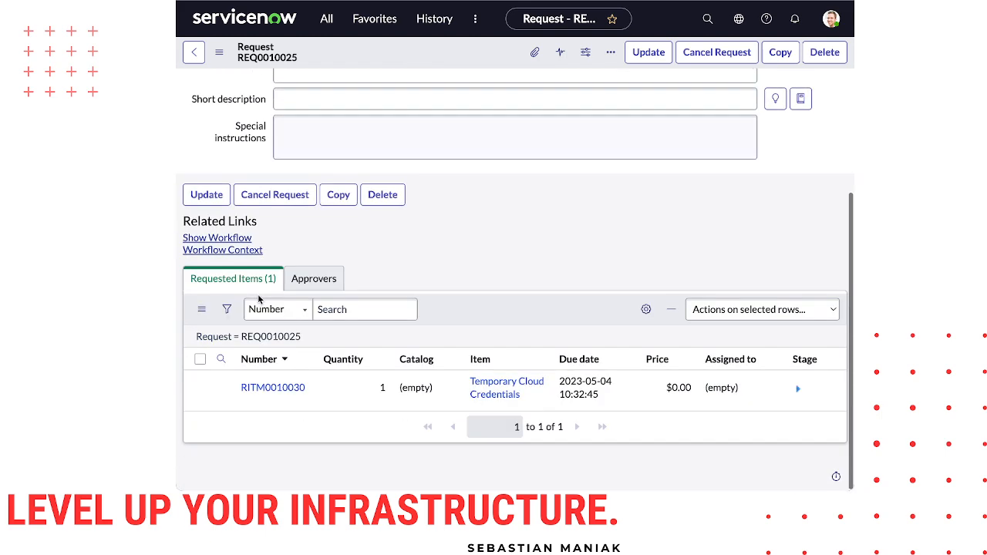
click(282, 389)
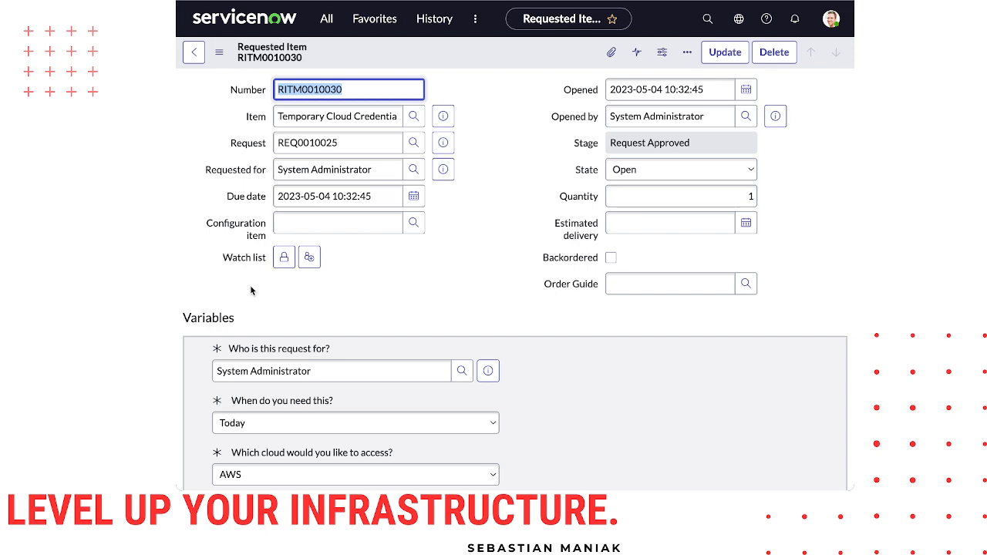
scroll(259, 272, down, 3)
scroll(262, 266, down, 5)
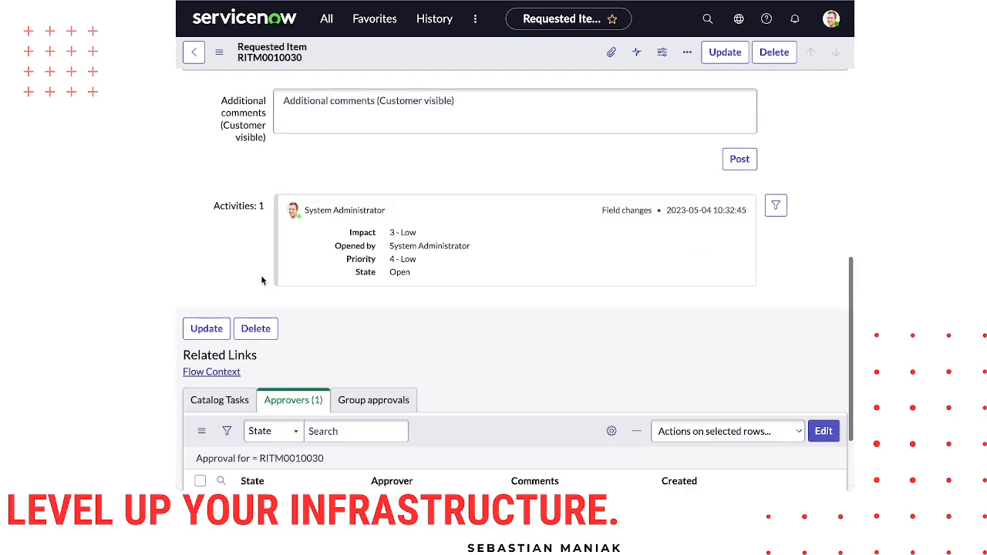
scroll(255, 347, down, 2)
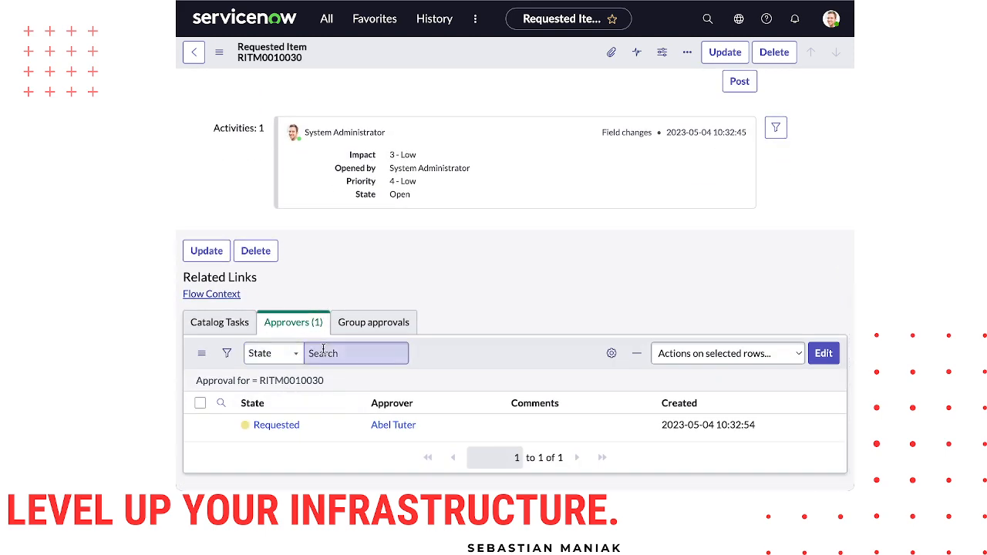
click(288, 430)
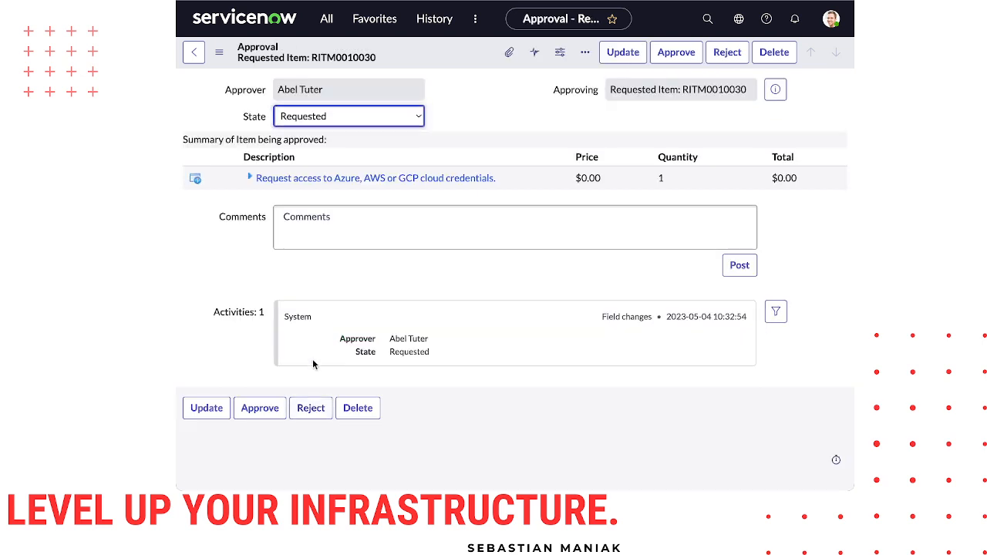
Review the variables in the summary of the item being approved and approve the requested item.
click(249, 177)
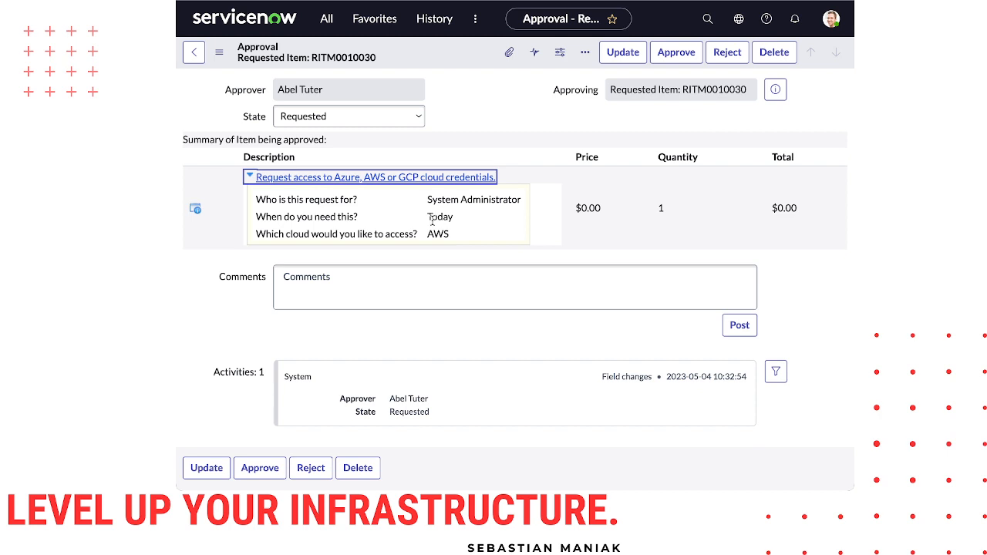
click(249, 177)
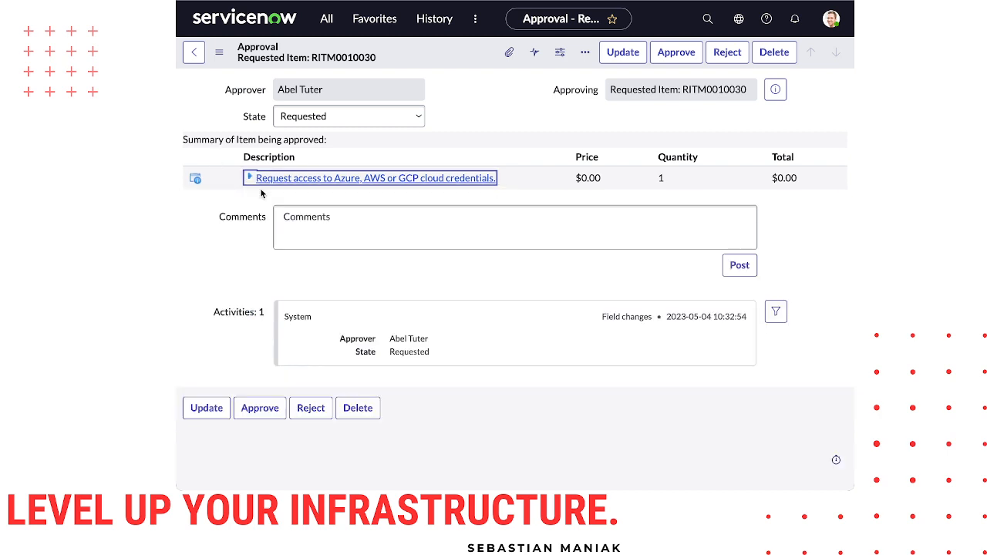
click(259, 408)
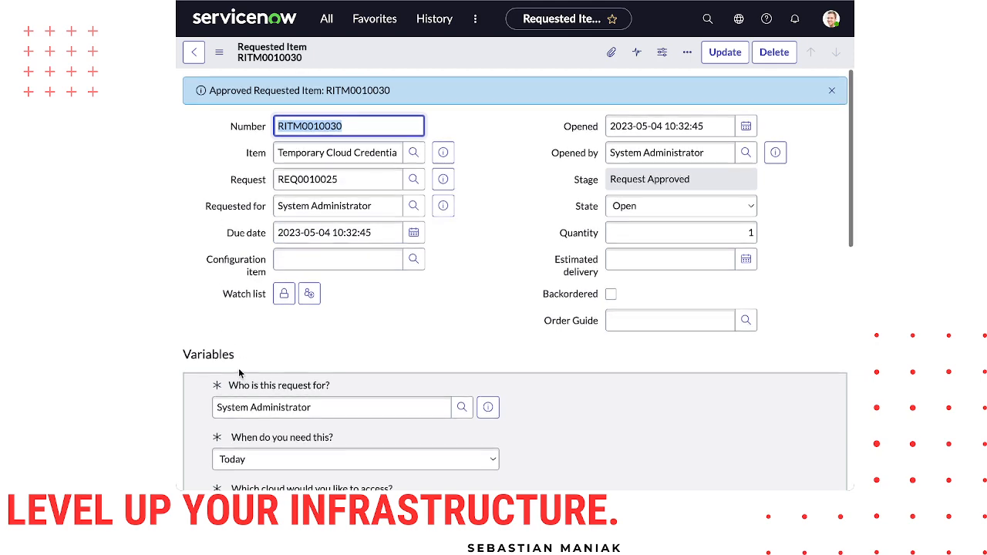
Open the flow context of the approved requested item and look through the executed actions of its AWS branch.
scroll(241, 356, down, 4)
scroll(229, 362, down, 4)
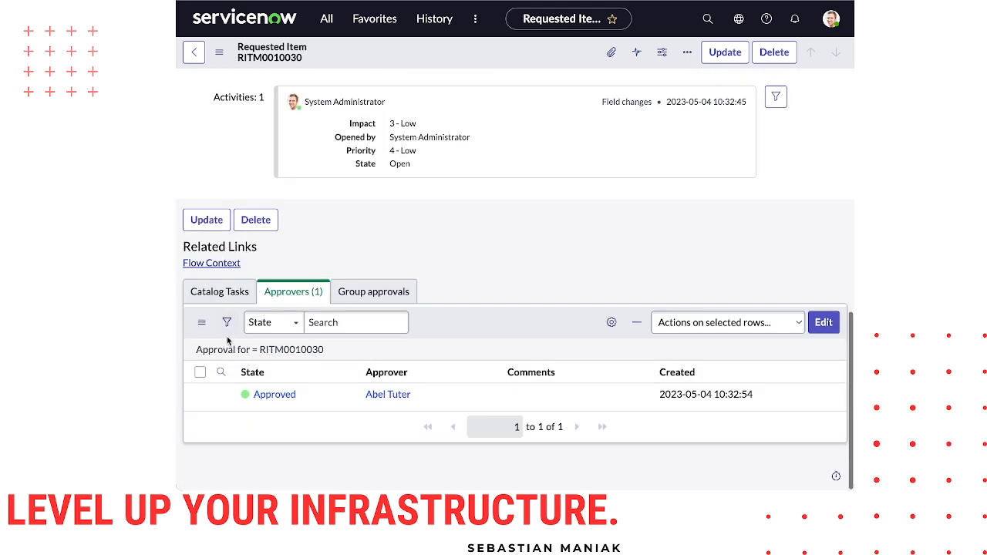
click(212, 263)
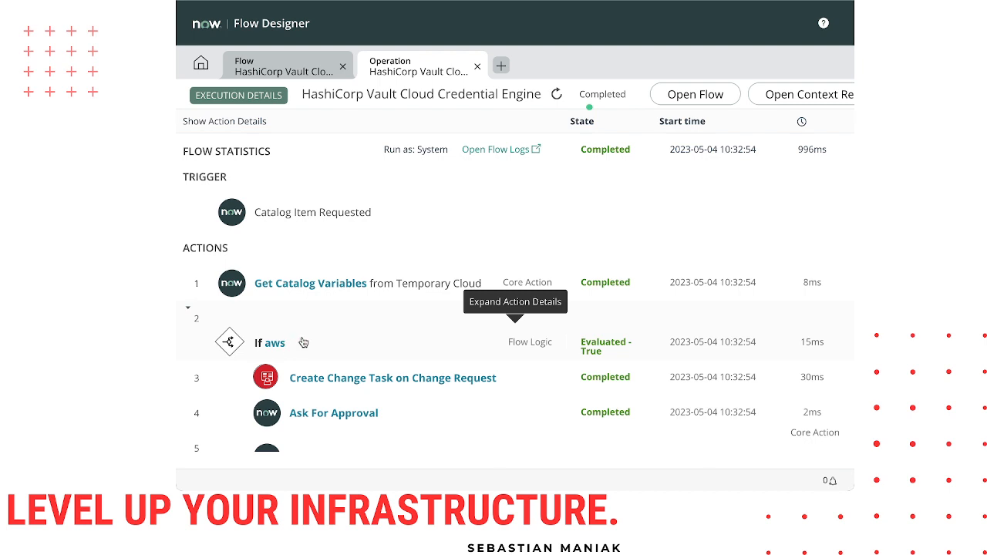
scroll(299, 339, down, 1)
scroll(294, 324, down, 1)
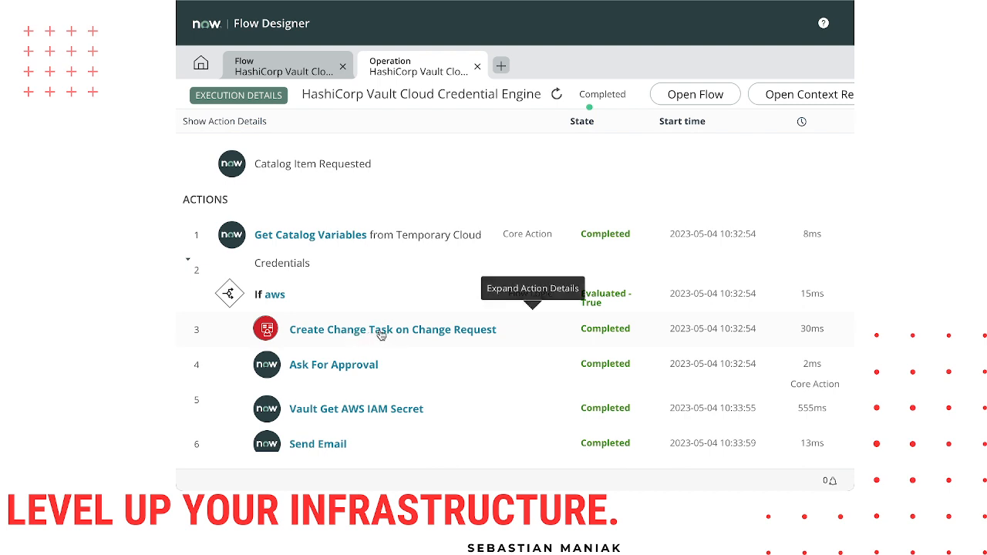
scroll(374, 335, down, 1)
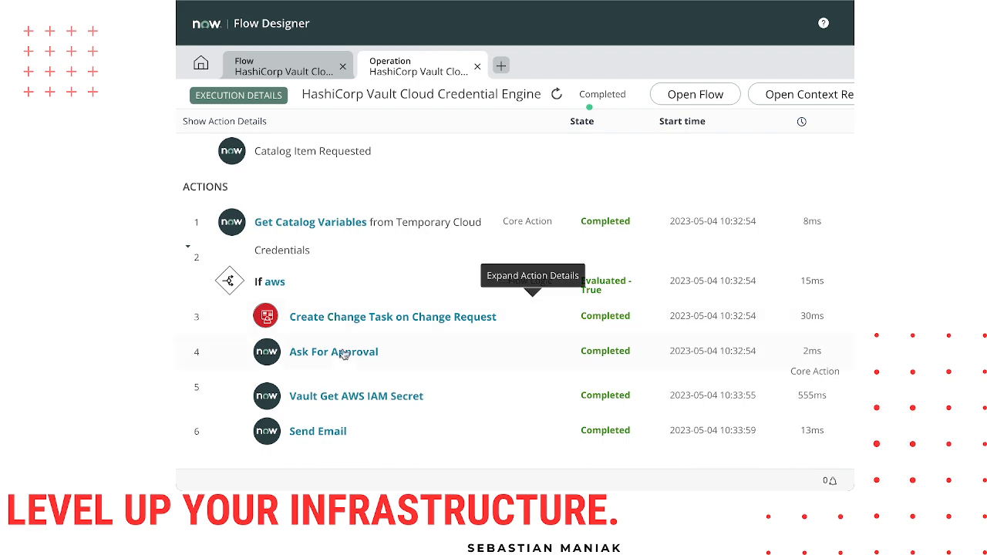
Expand the Ask For Approval action of the AWS branch, examine its configuration details, and collapse it again.
click(344, 354)
scroll(344, 353, down, 3)
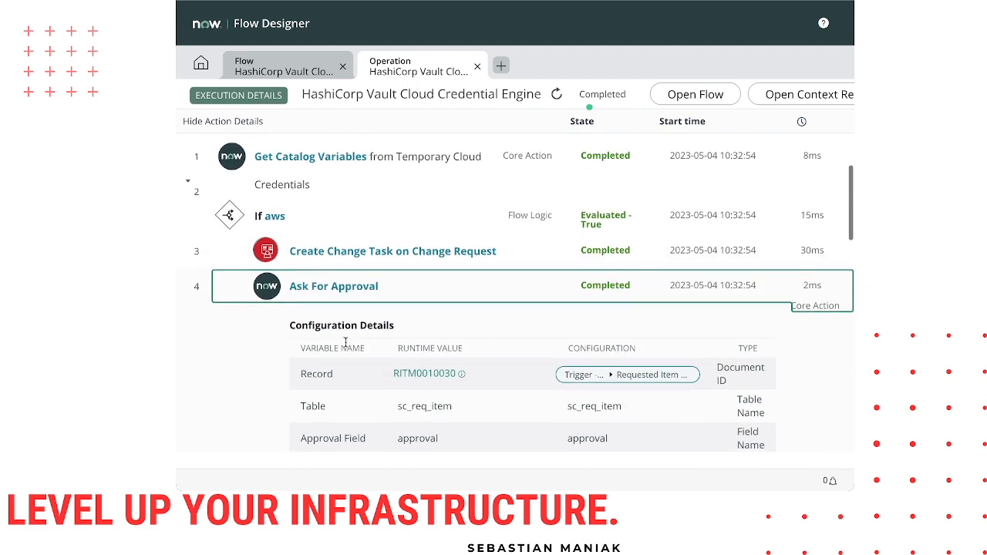
scroll(346, 343, down, 4)
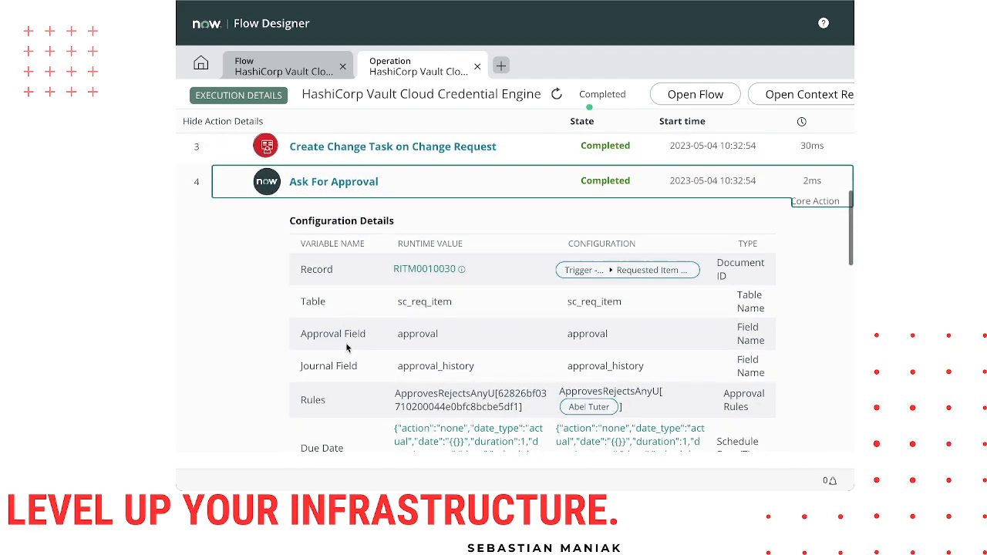
click(344, 190)
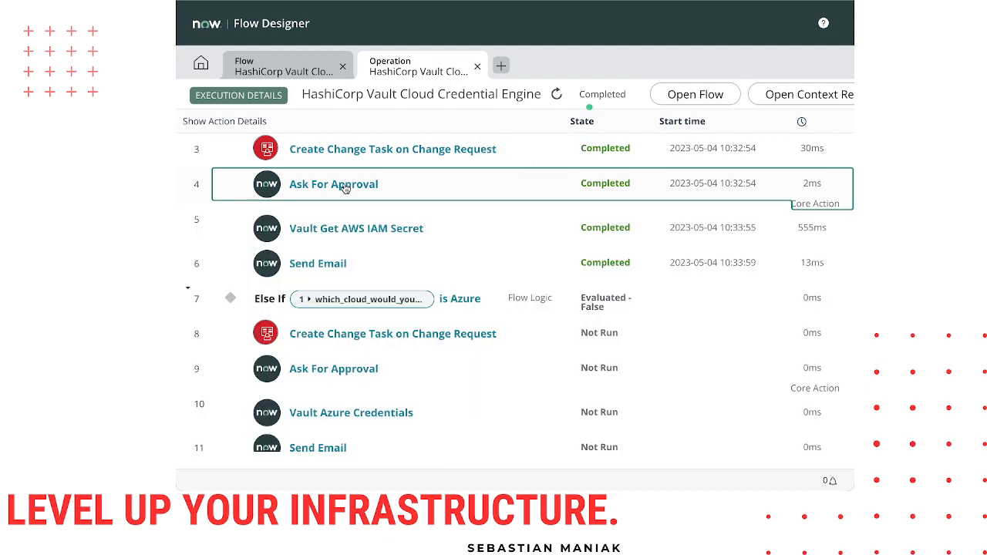
Expand the Vault Get AWS IAM Secret action and examine its output data, including the access key, secret key and ttl.
click(346, 236)
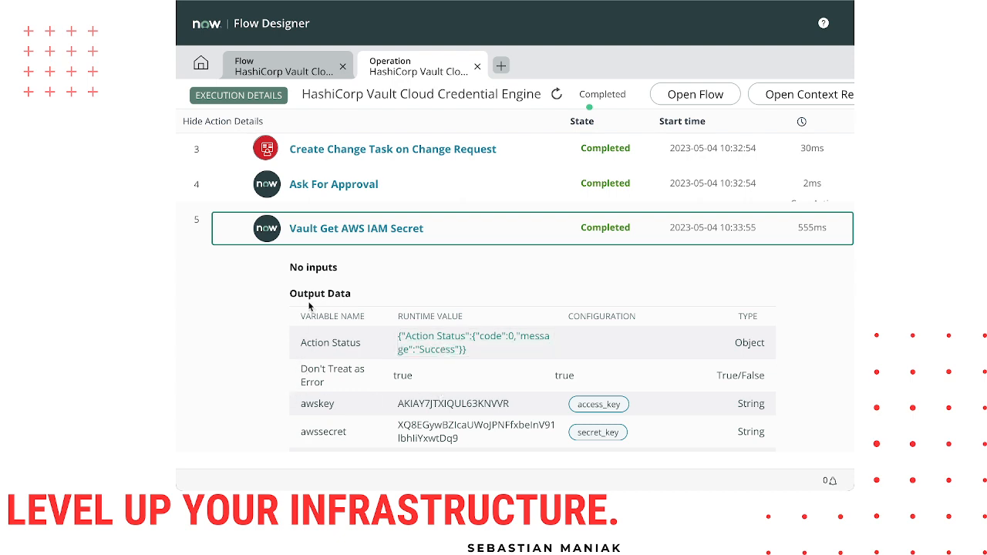
drag(399, 405, 485, 441)
click(484, 438)
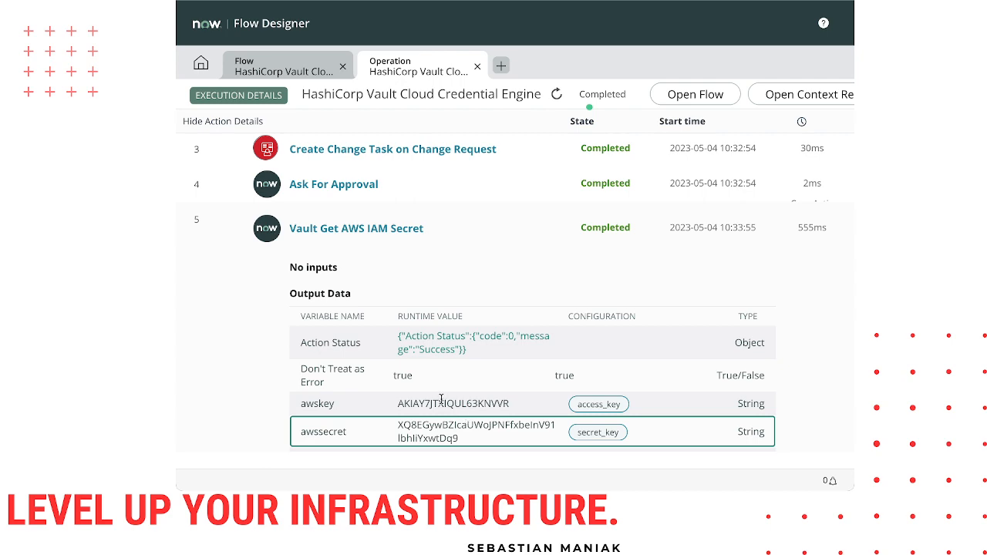
scroll(437, 381, up, 1)
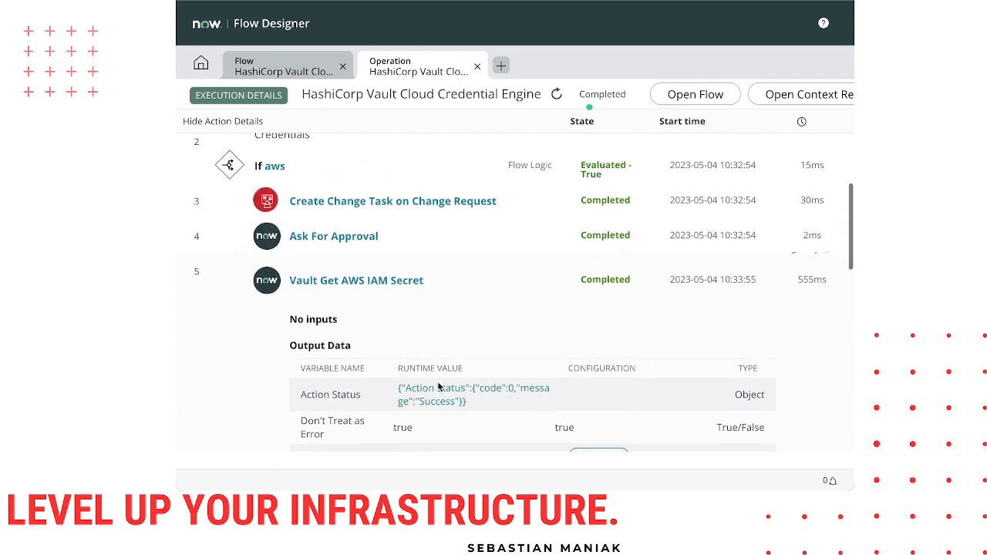
scroll(432, 363, down, 5)
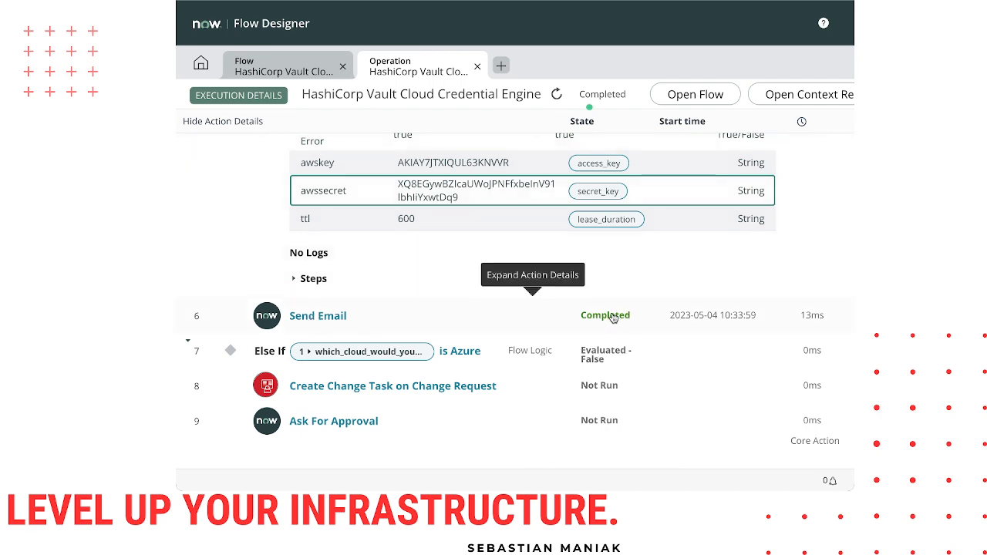
scroll(487, 296, down, 1)
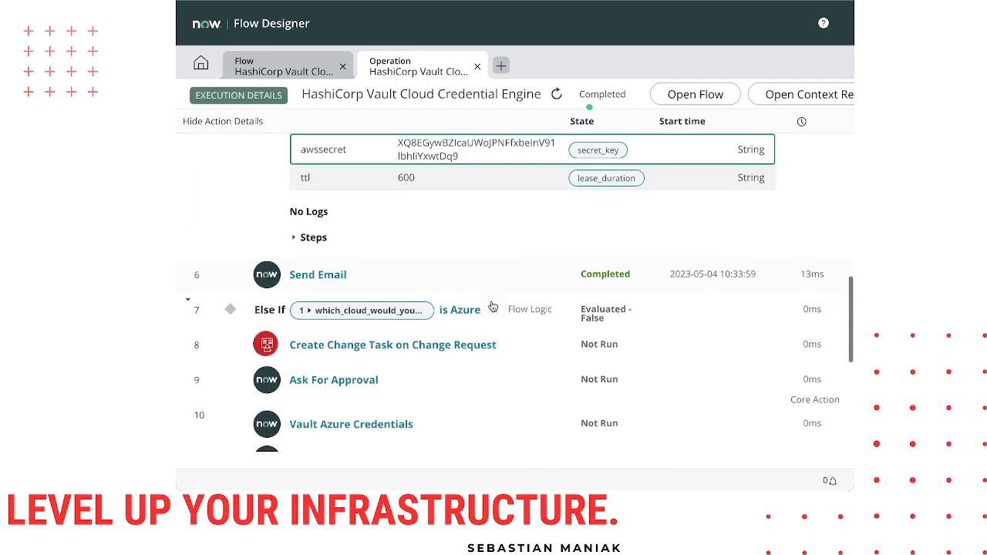
Examine the configuration details of the If aws condition, collapse them, and look over the Else If Azure branch.
scroll(485, 309, up, 10)
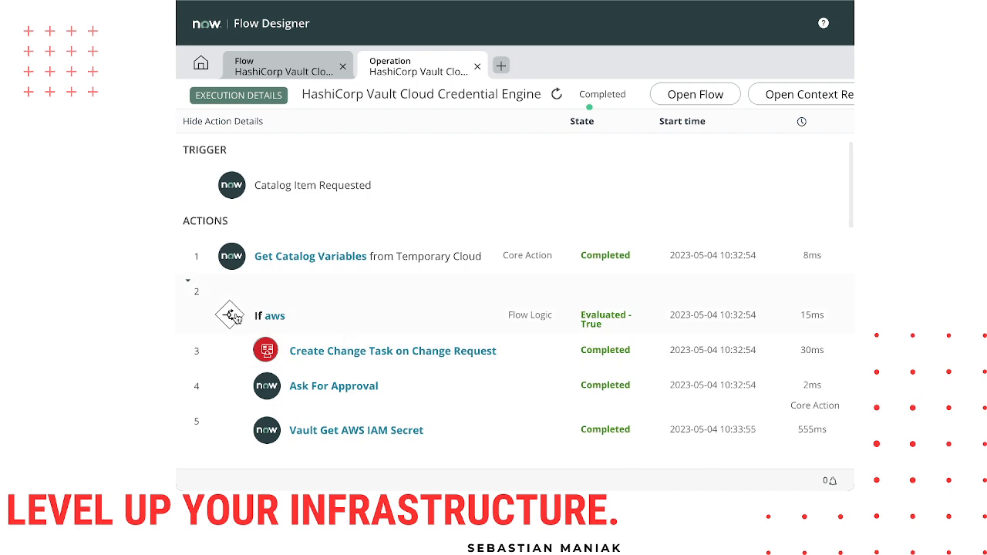
scroll(242, 307, down, 1)
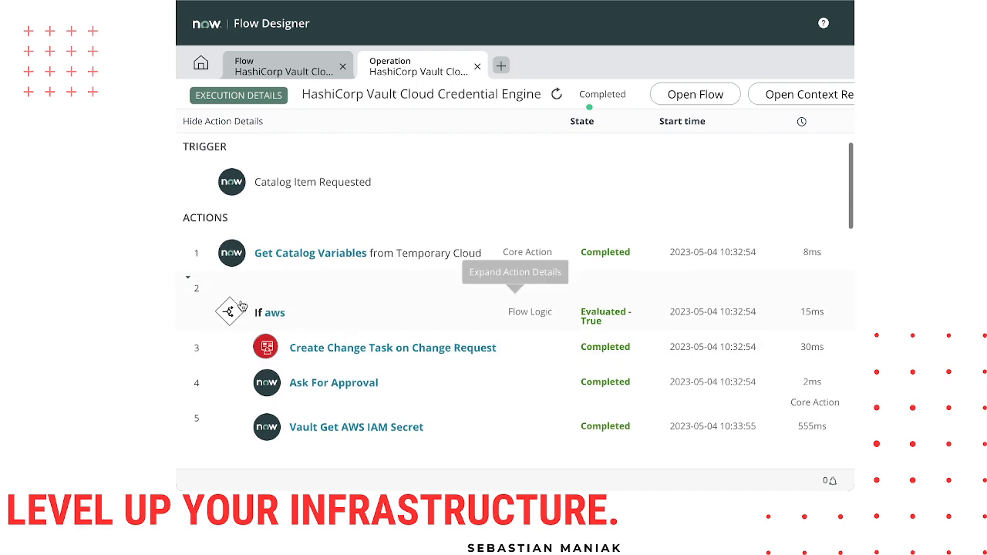
click(266, 311)
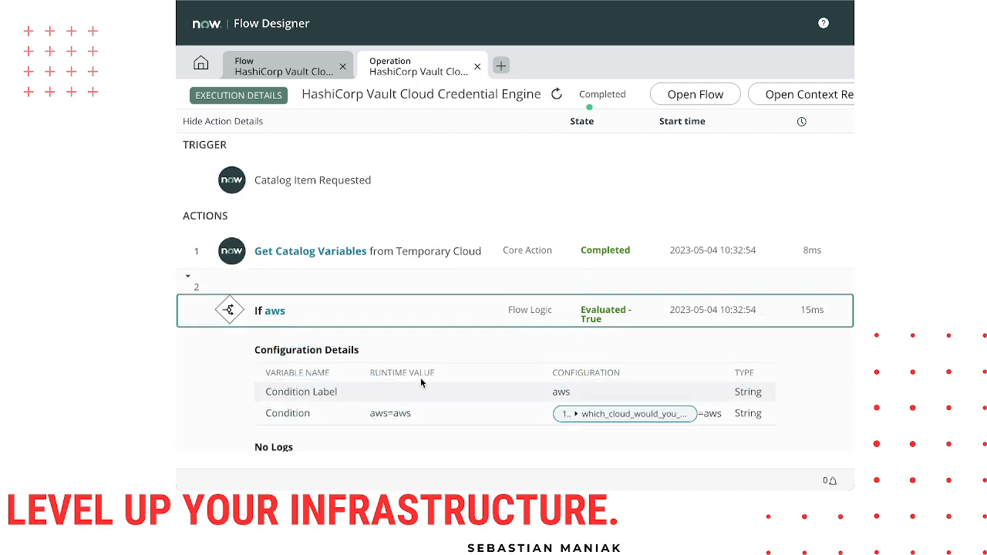
click(260, 314)
scroll(294, 194, down, 5)
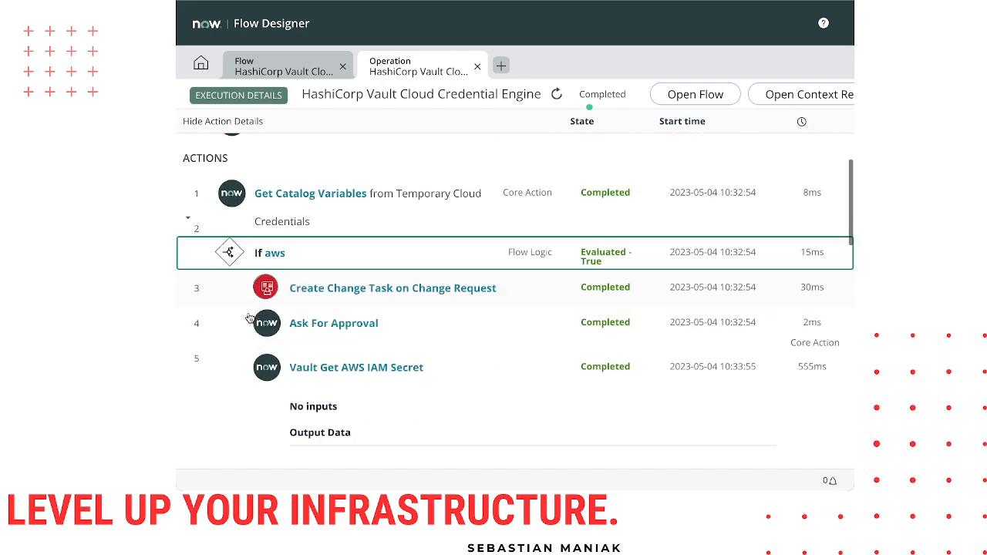
scroll(312, 316, down, 4)
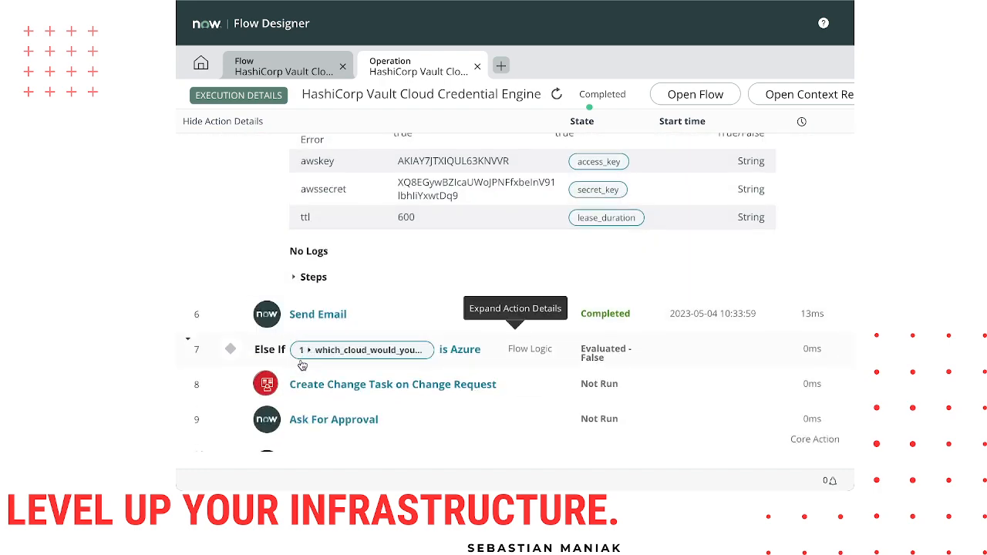
Look through the actions of the Else If Azure and Else If gcp branches in the execution details.
scroll(286, 358, down, 1)
scroll(258, 349, down, 3)
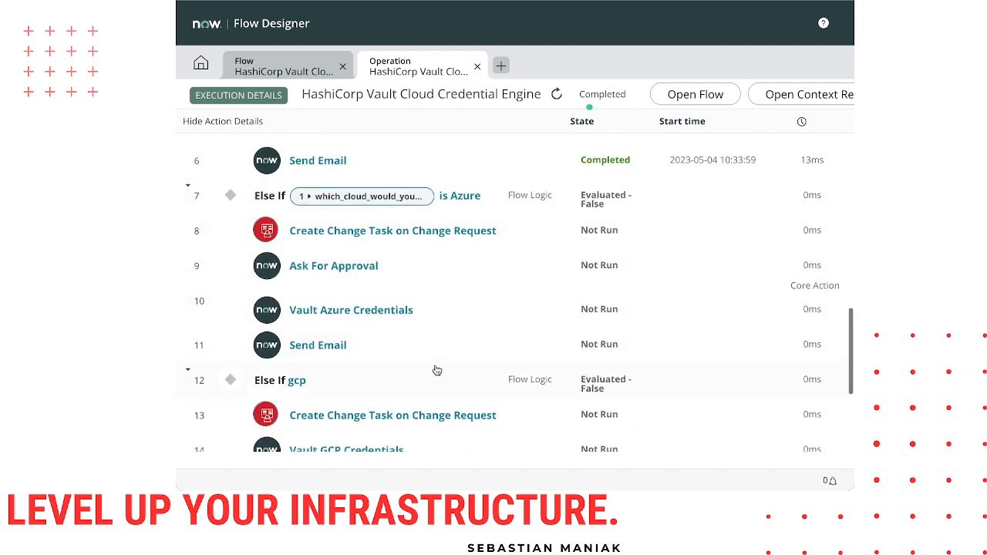
scroll(434, 371, down, 3)
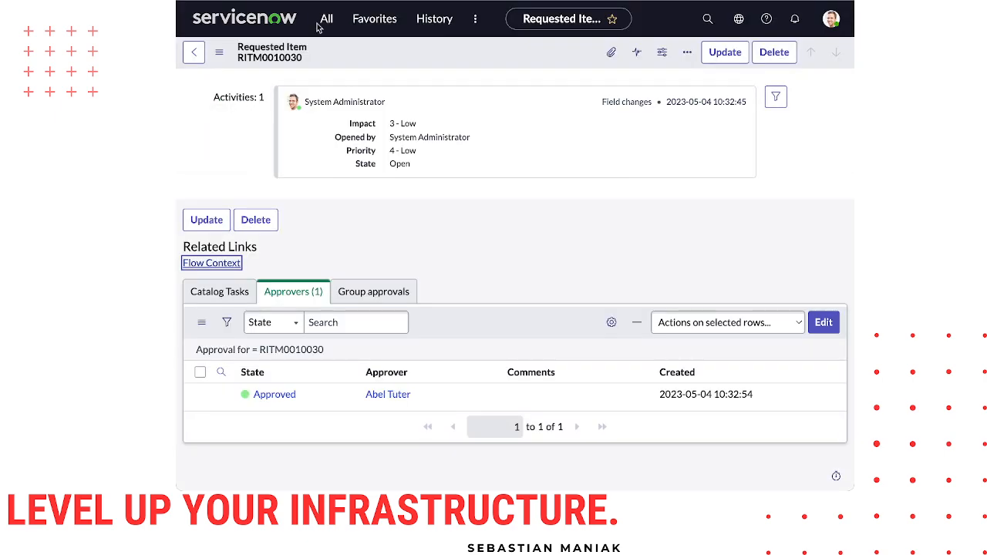
Open the Outbox of outbound system emails and preview the Temporary AWS Credentials email.
click(324, 19)
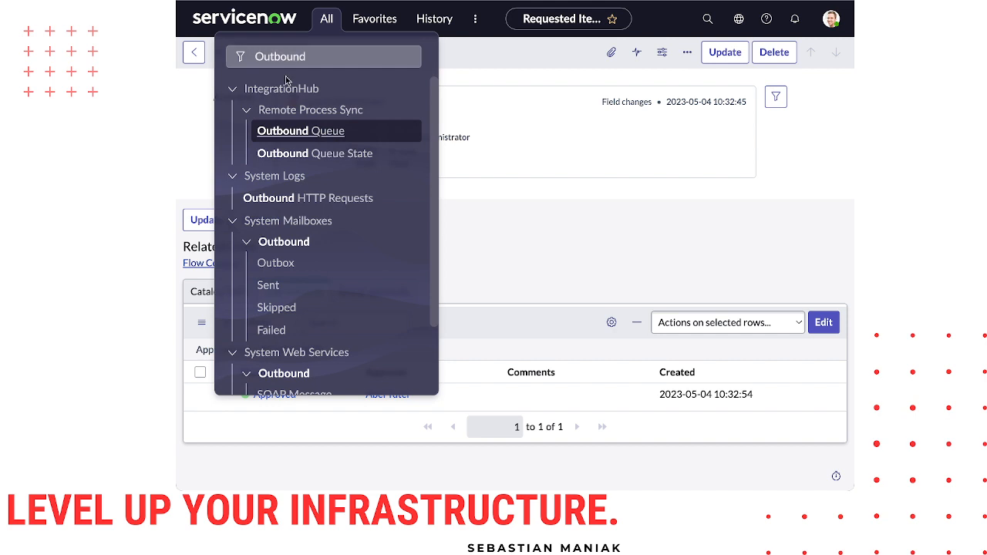
click(276, 263)
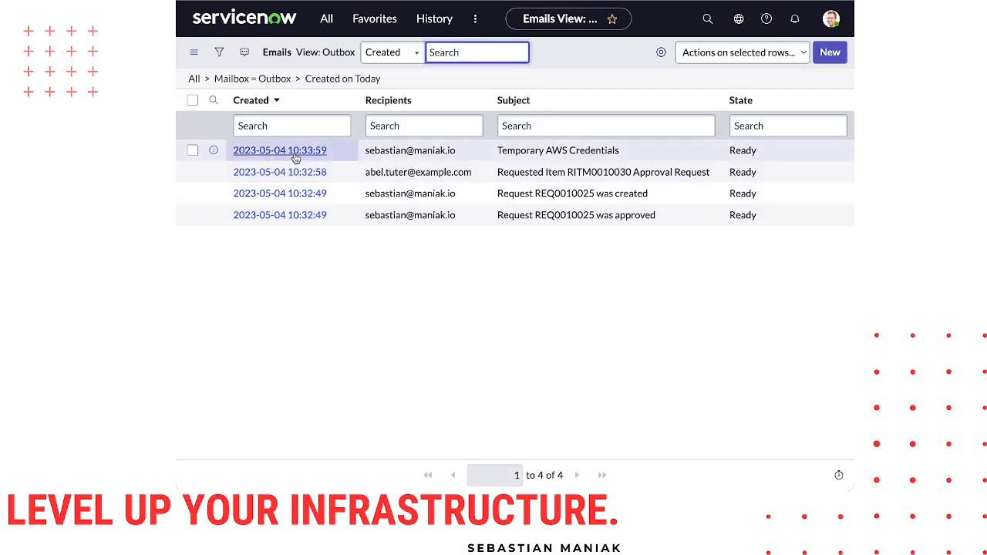
drag(364, 151, 468, 158)
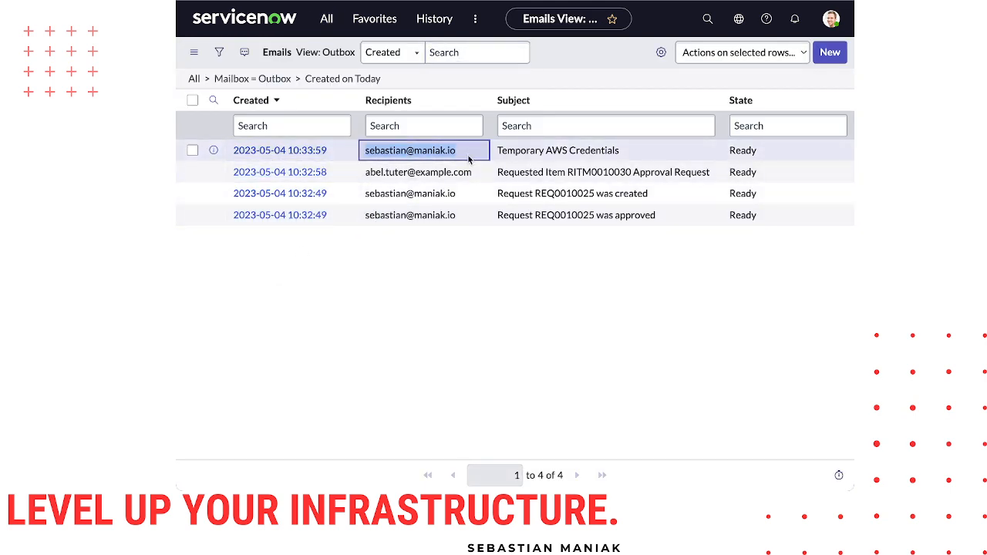
right_click(312, 153)
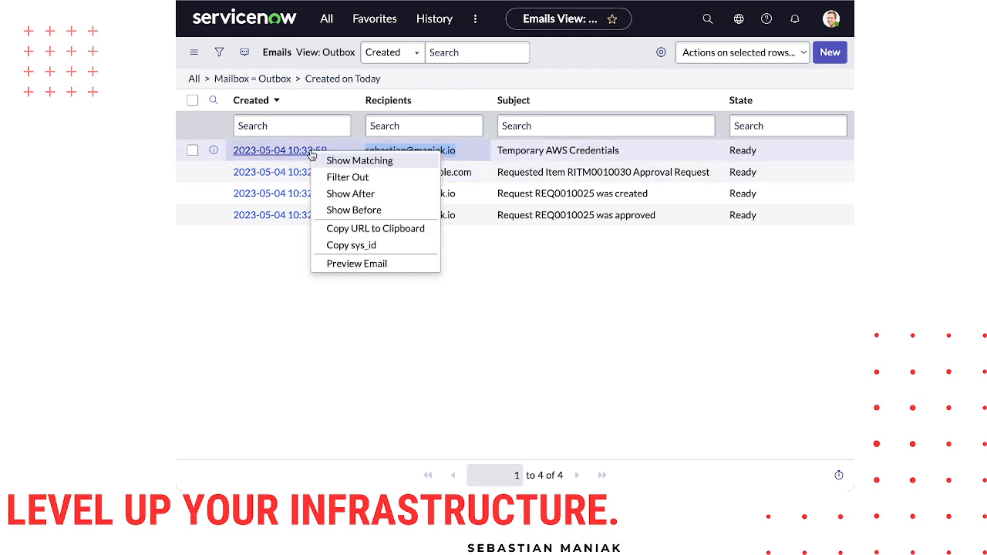
click(345, 264)
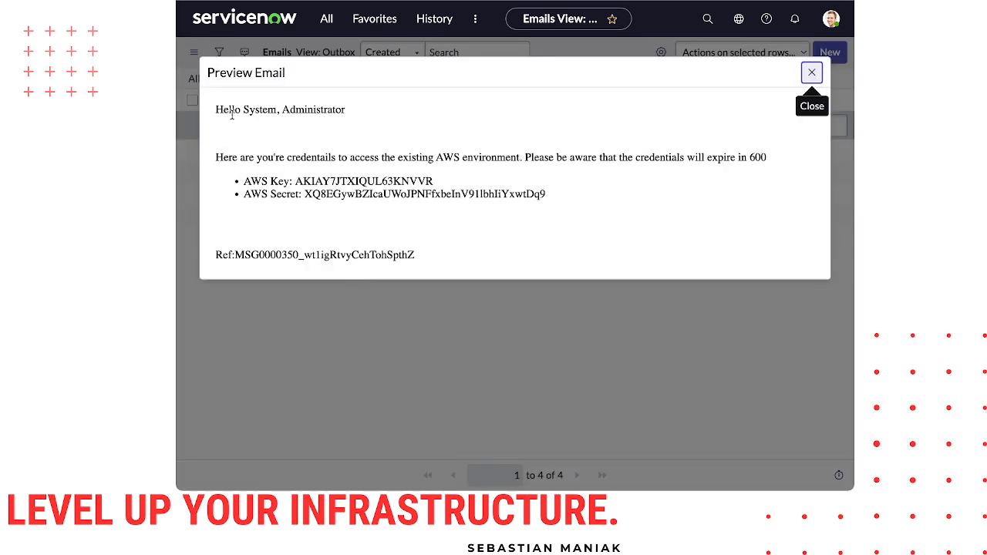
Read the previewed email's greeting, AWS key, AWS secret and expiry time, and close the preview.
drag(217, 108, 417, 171)
click(375, 172)
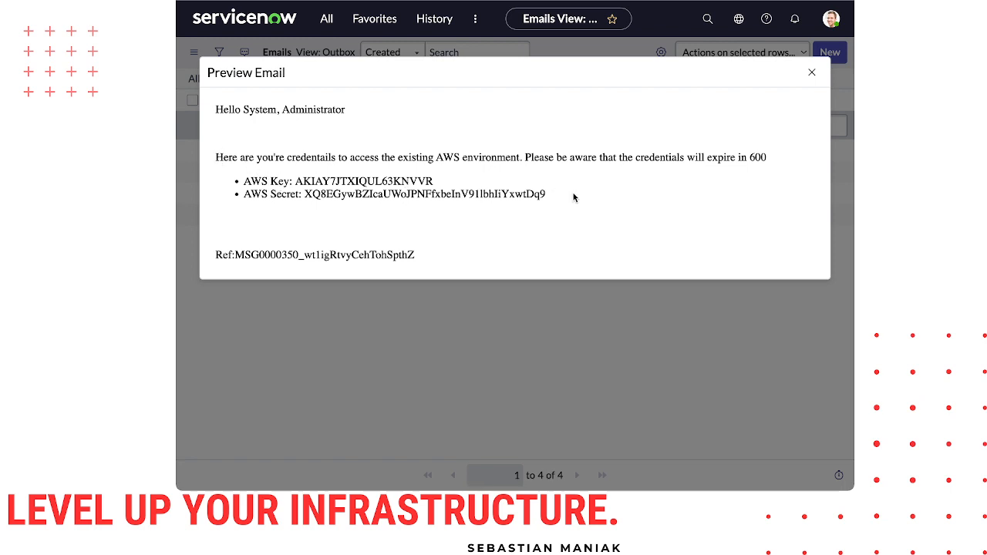
double_click(762, 157)
click(812, 73)
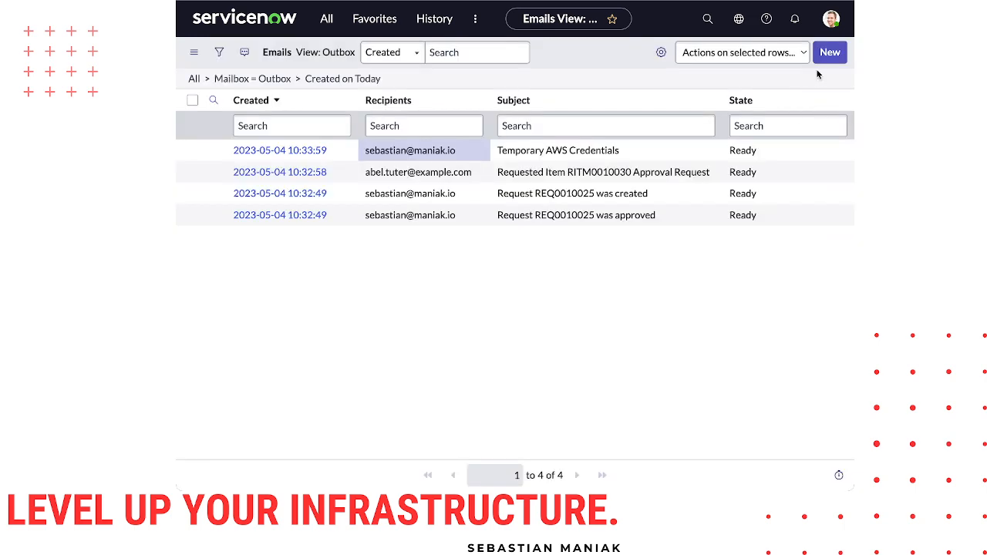
Return to the home page, filter the application navigator by "cata" and open the Service Catalog.
click(322, 19)
click(291, 22)
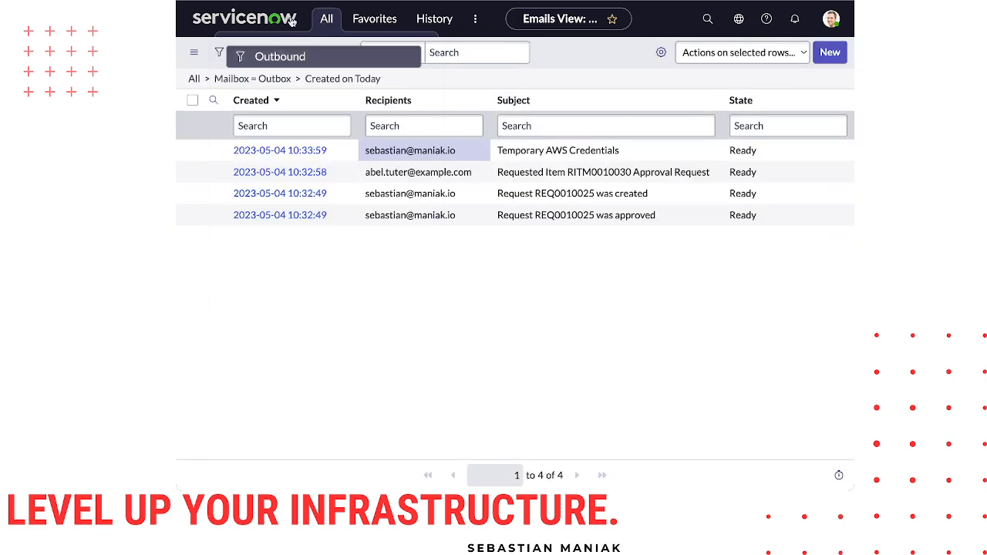
click(327, 19)
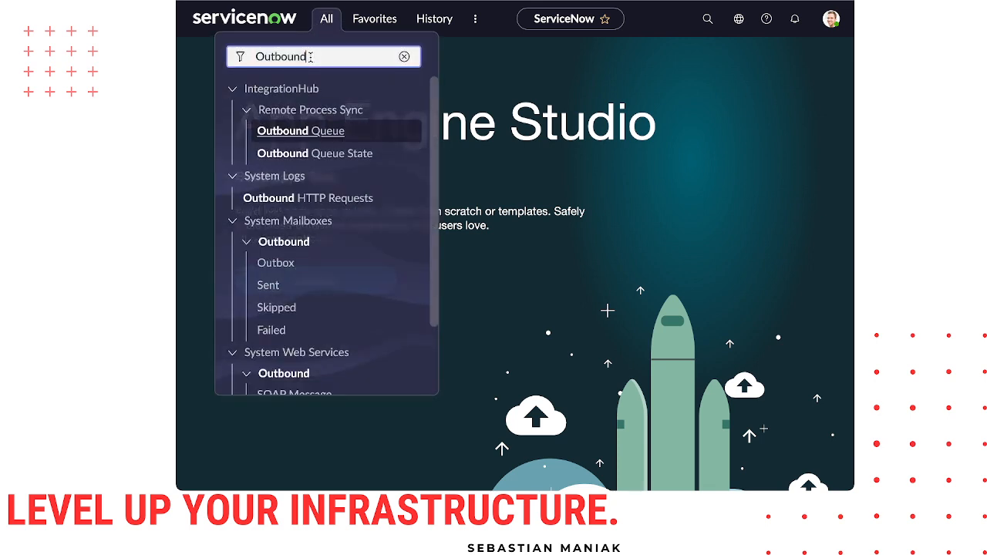
double_click(311, 57)
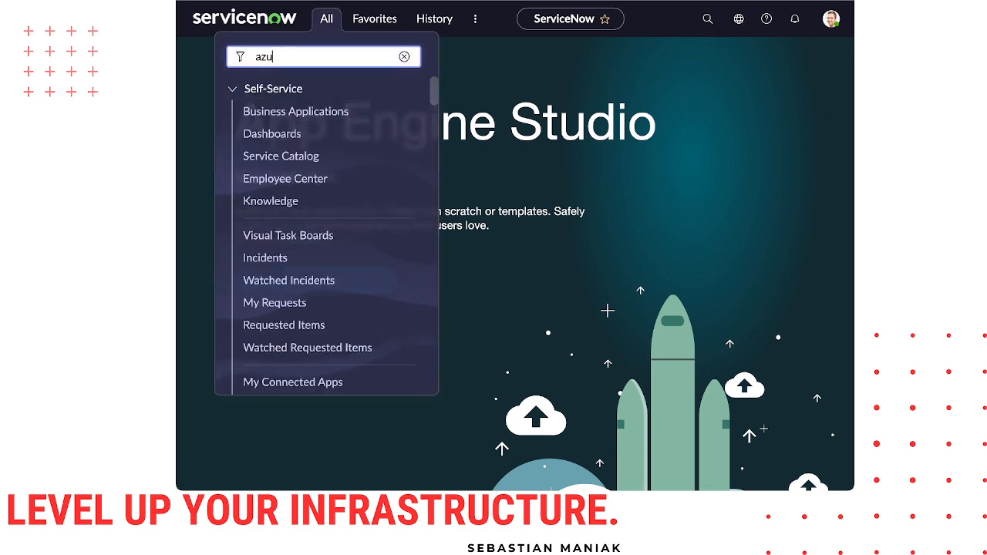
key(BackSpace)
key(BackSpace)
key(BackSpace)
text(cata)
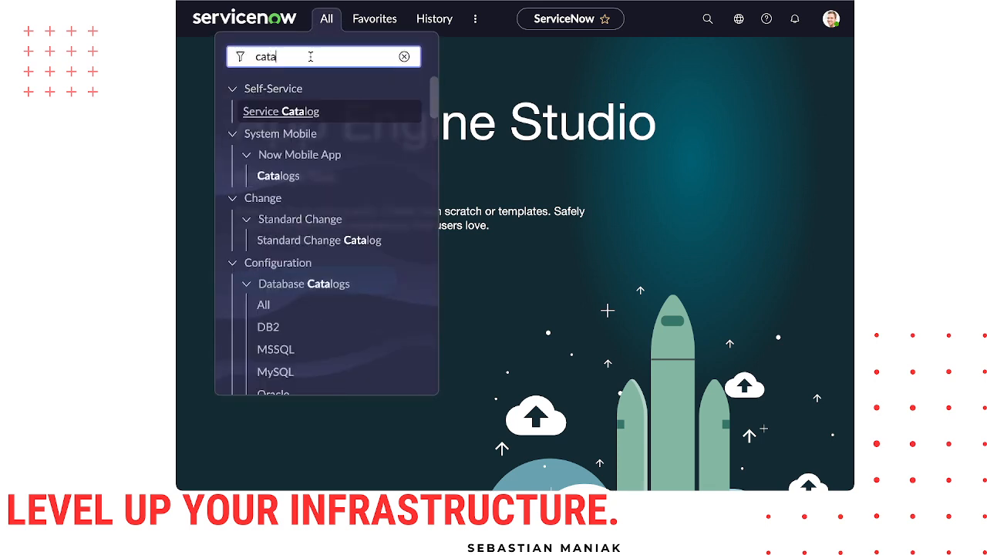
click(293, 113)
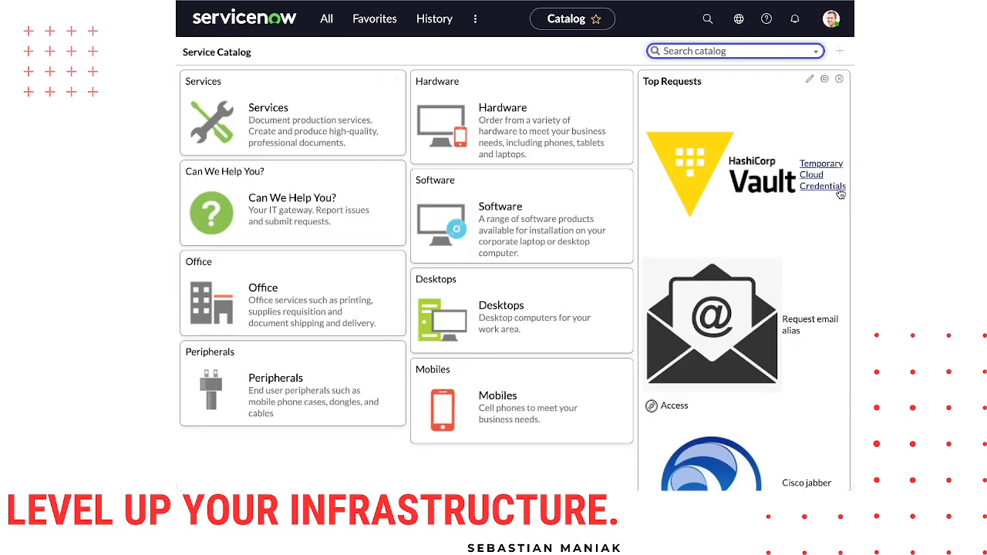
Order the Temporary Cloud Credentials item from Top Requests with Azure as the cloud to access.
click(840, 191)
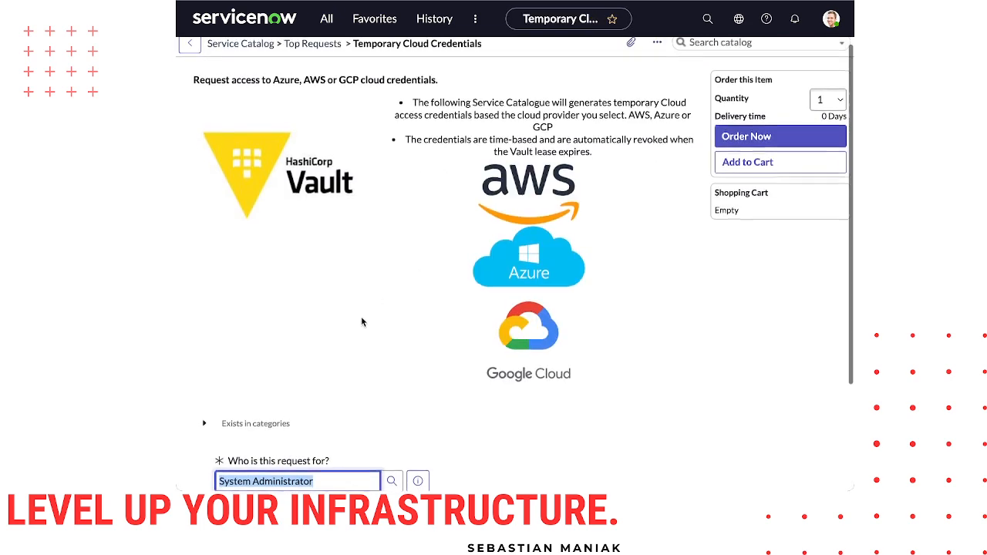
scroll(362, 322, down, 3)
click(268, 446)
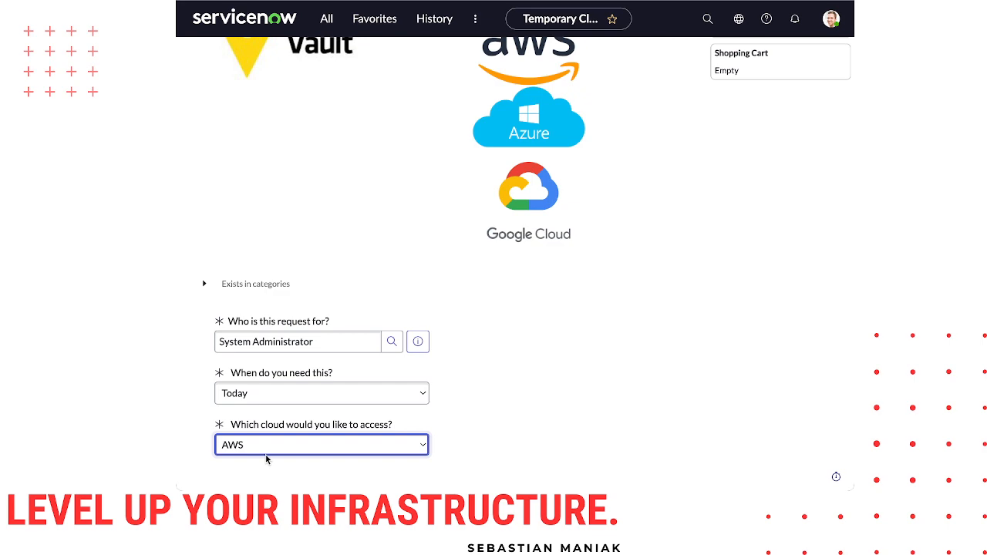
click(341, 423)
click(595, 279)
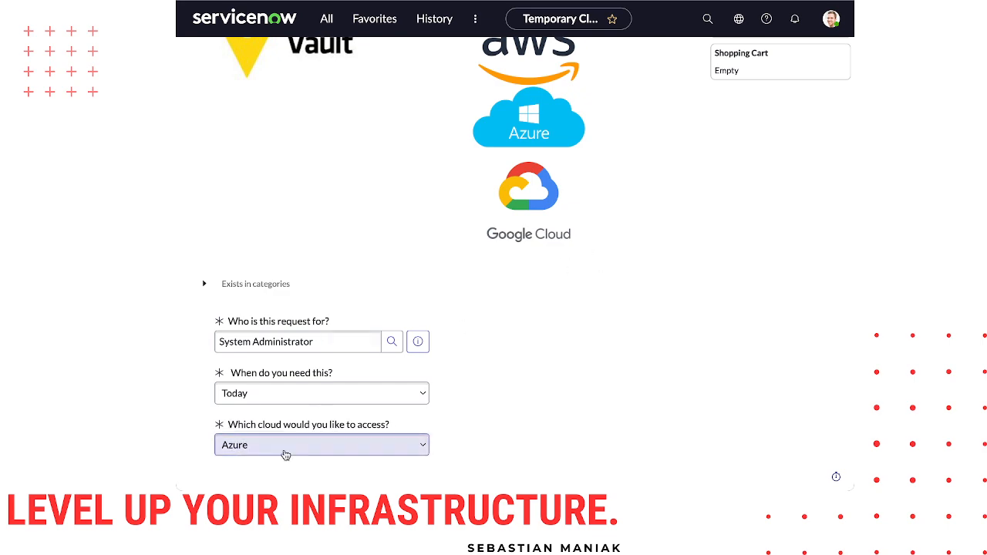
scroll(569, 326, up, 3)
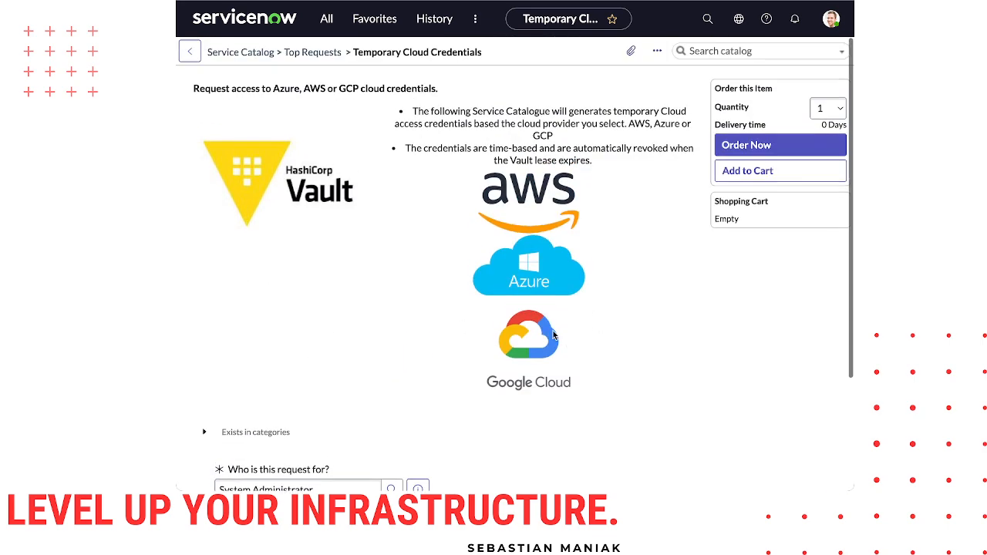
click(753, 148)
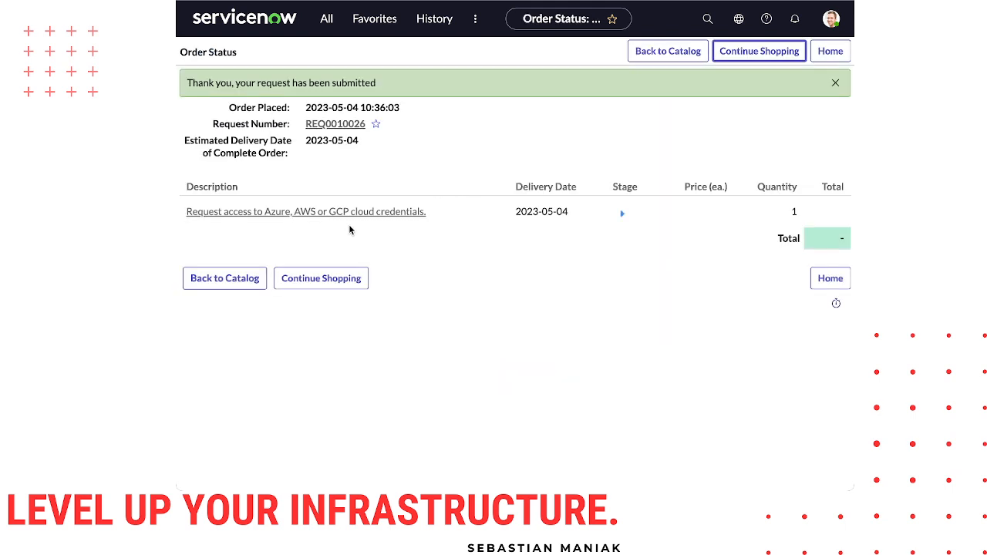
Open the submitted request, go to its requested item and open the pending approval record under its approvers.
click(331, 128)
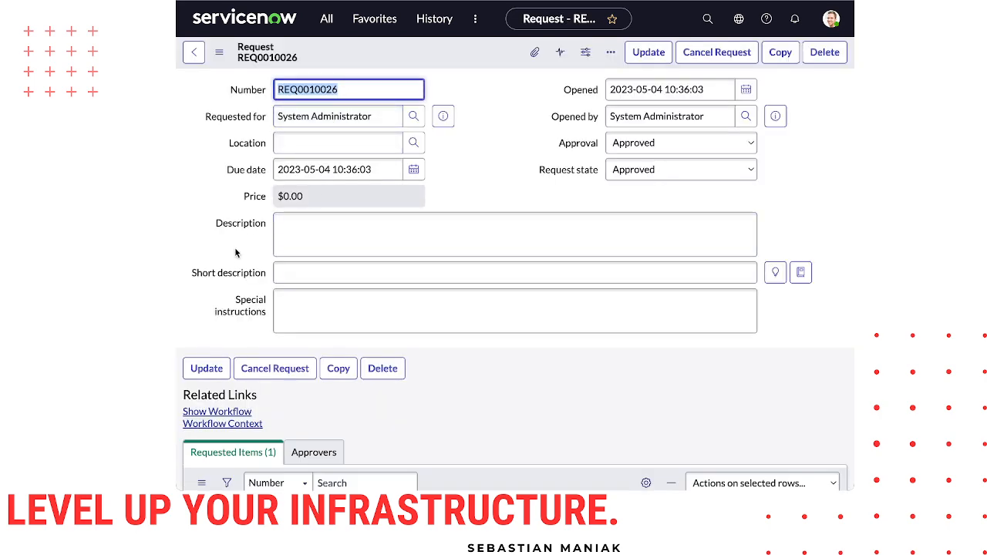
scroll(238, 264, down, 2)
click(283, 411)
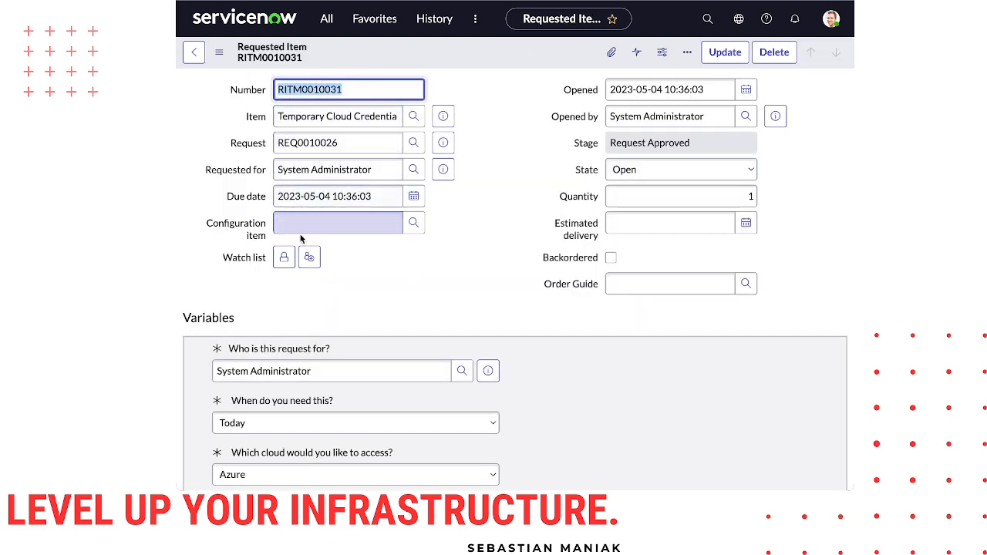
scroll(302, 236, down, 5)
scroll(275, 444, down, 1)
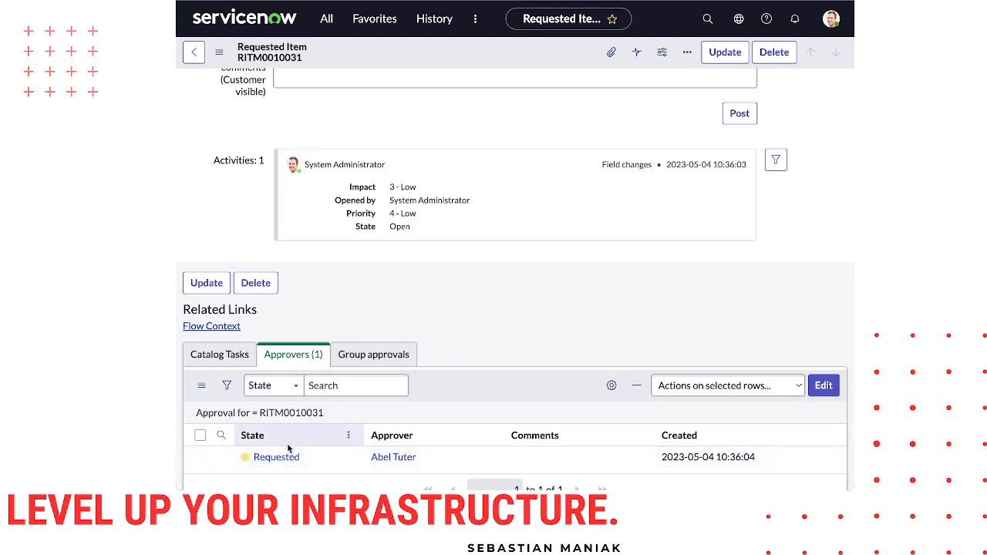
scroll(287, 444, down, 1)
click(276, 395)
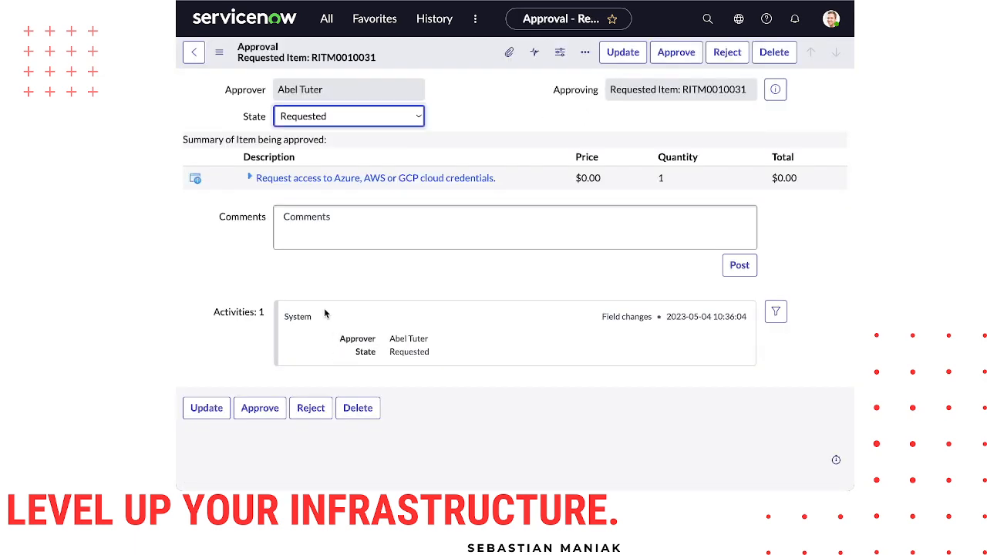
Check the requested options in the approval summary and approve the Azure credentials request.
click(249, 178)
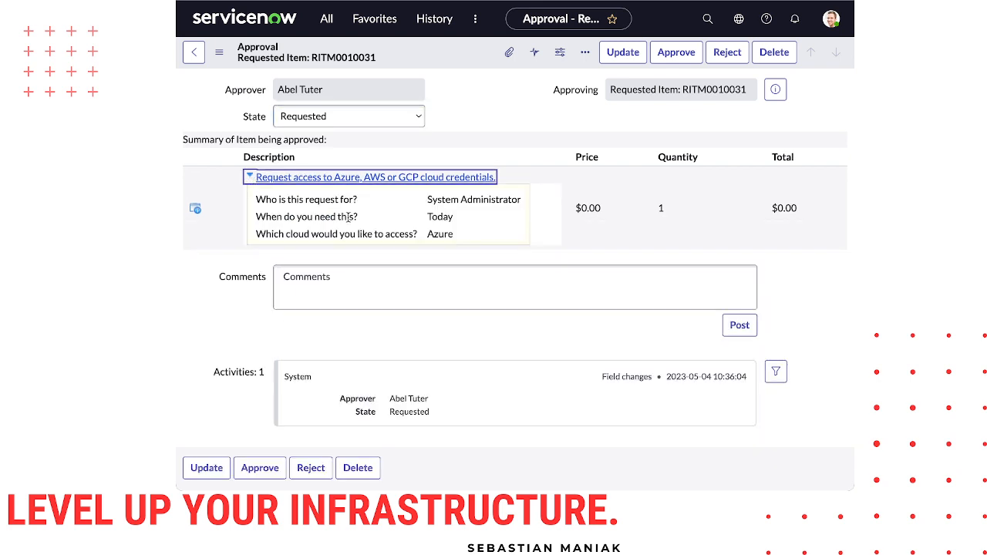
click(250, 178)
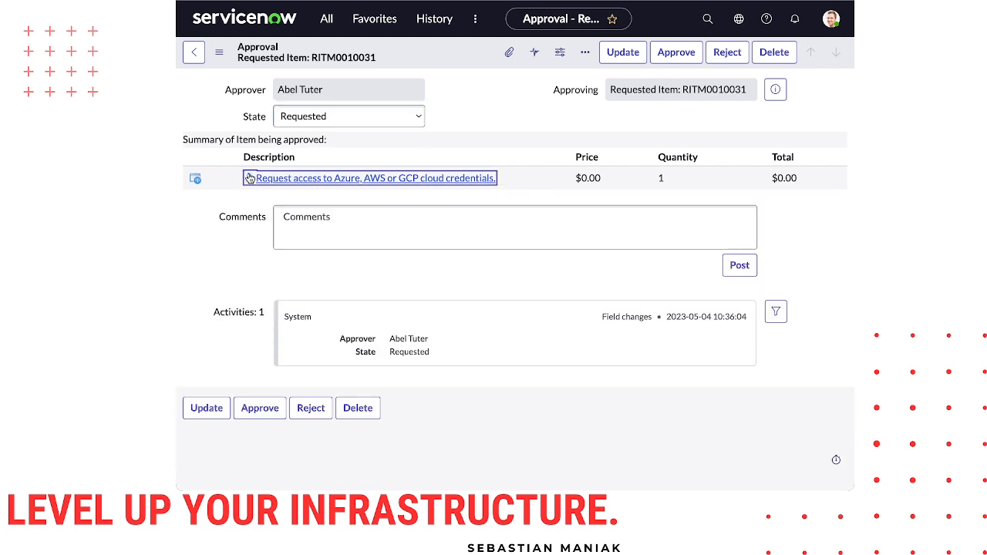
click(261, 409)
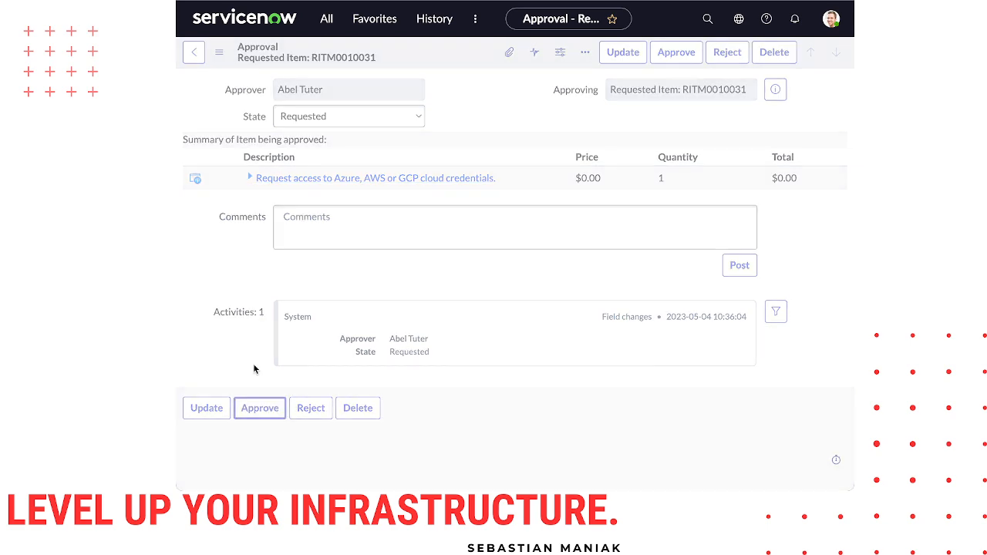
Open the flow context of the approved requested item, examine the Azure branch through Vault Azure Credentials, and refresh the execution details.
scroll(259, 353, down, 10)
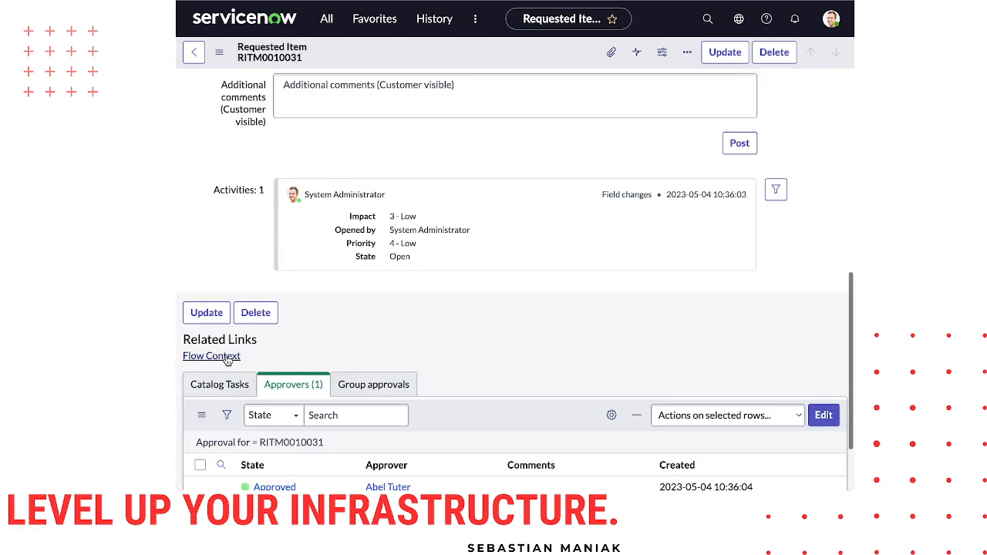
click(226, 357)
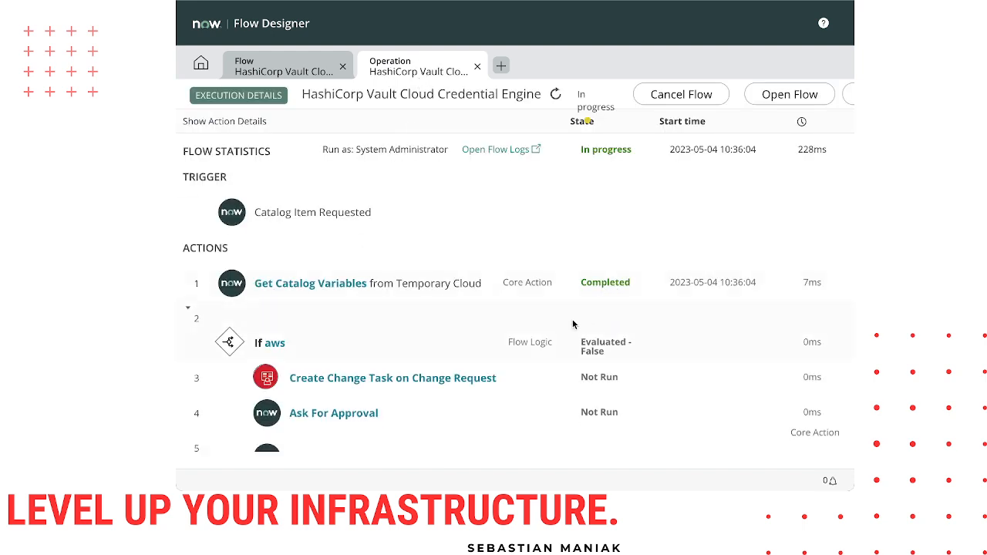
scroll(533, 332, down, 3)
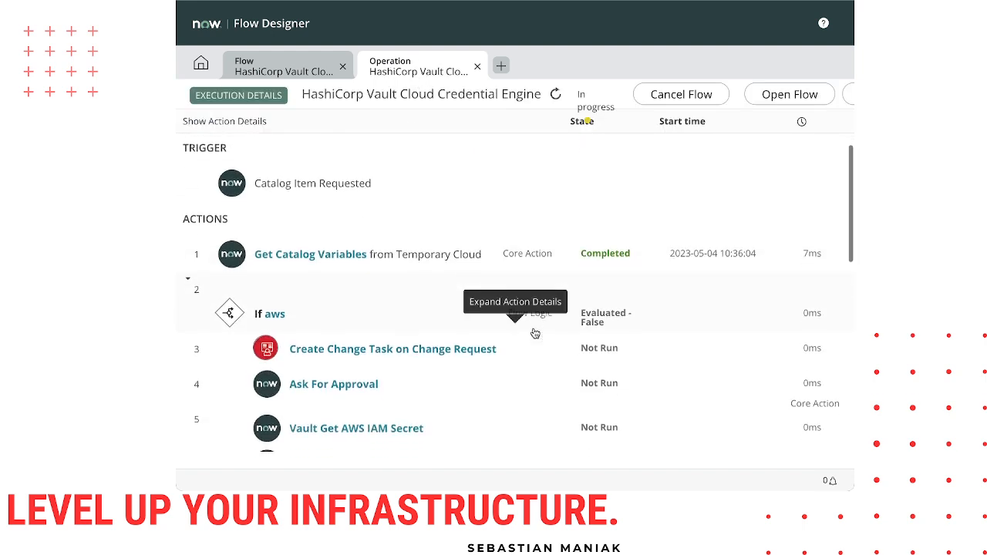
scroll(536, 335, down, 1)
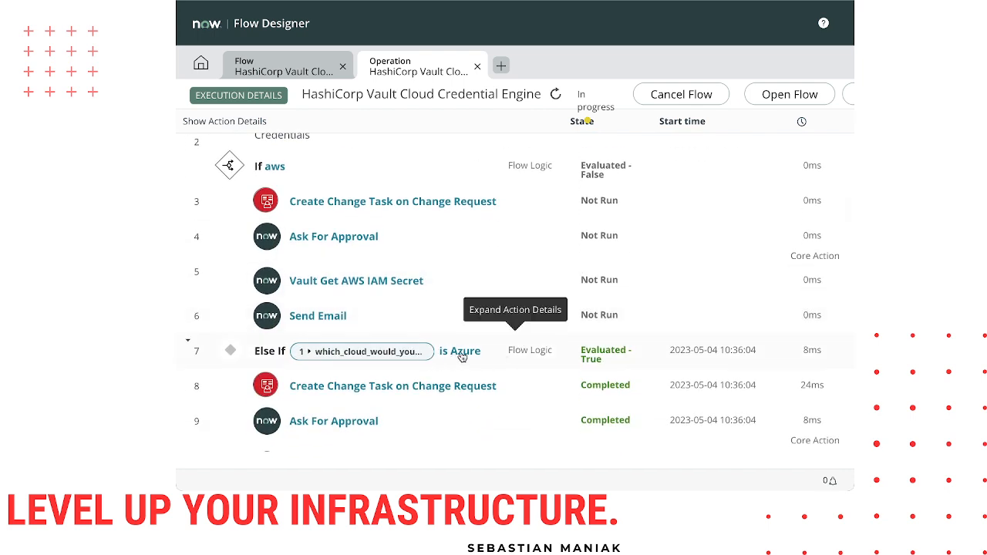
scroll(462, 359, down, 2)
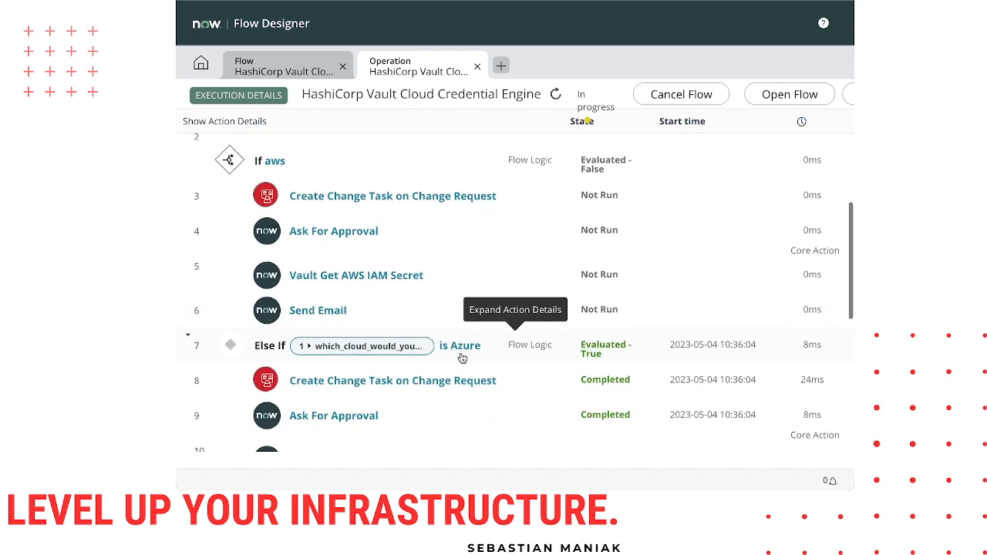
scroll(432, 368, down, 1)
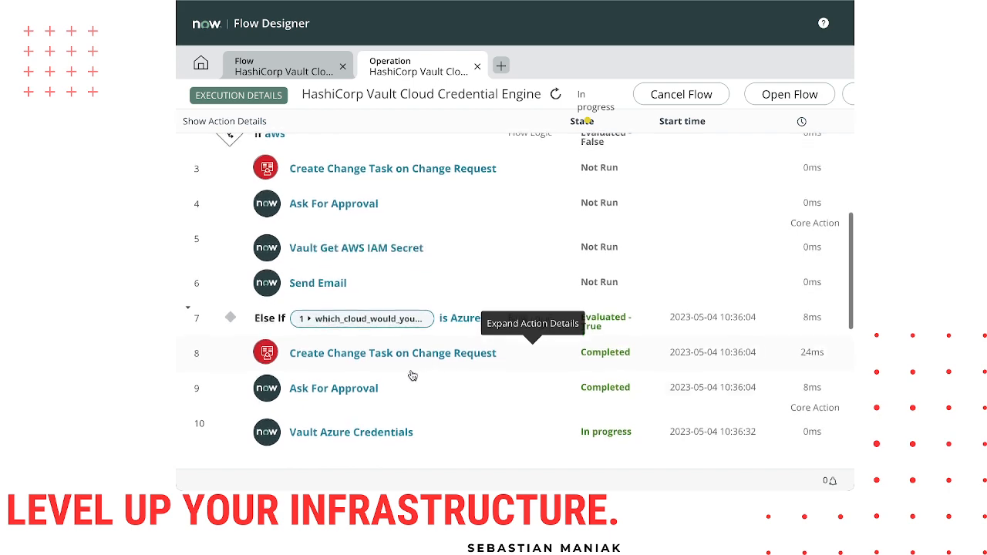
scroll(359, 397, down, 1)
scroll(360, 397, down, 5)
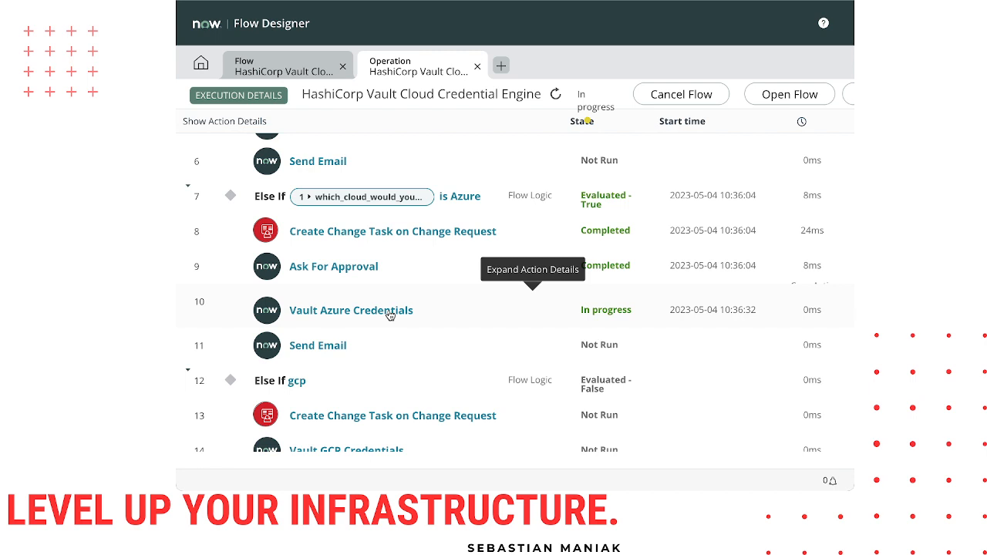
click(553, 93)
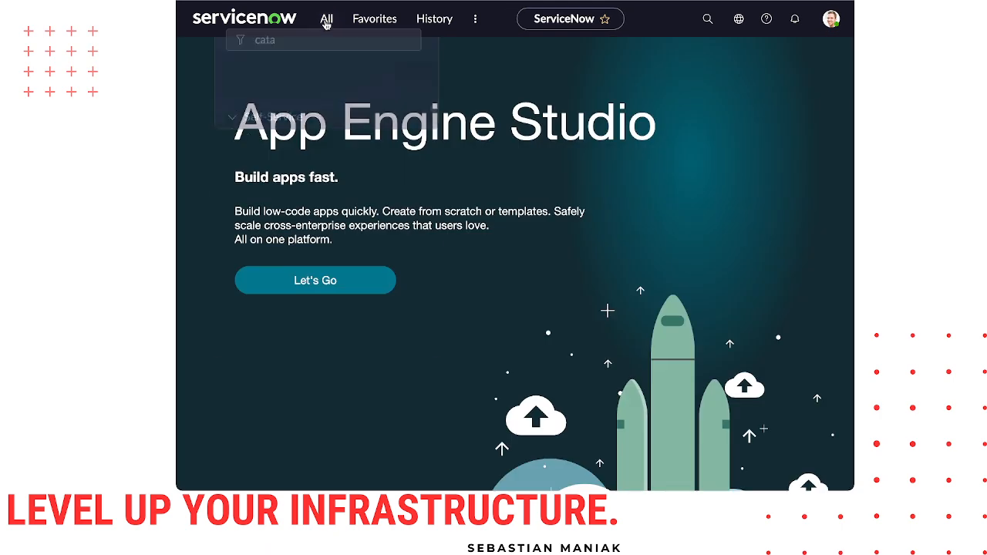
Find the outbound mailboxes, open the Outbox, and check the subjects of the emails about the latest request's creation and approval.
click(327, 19)
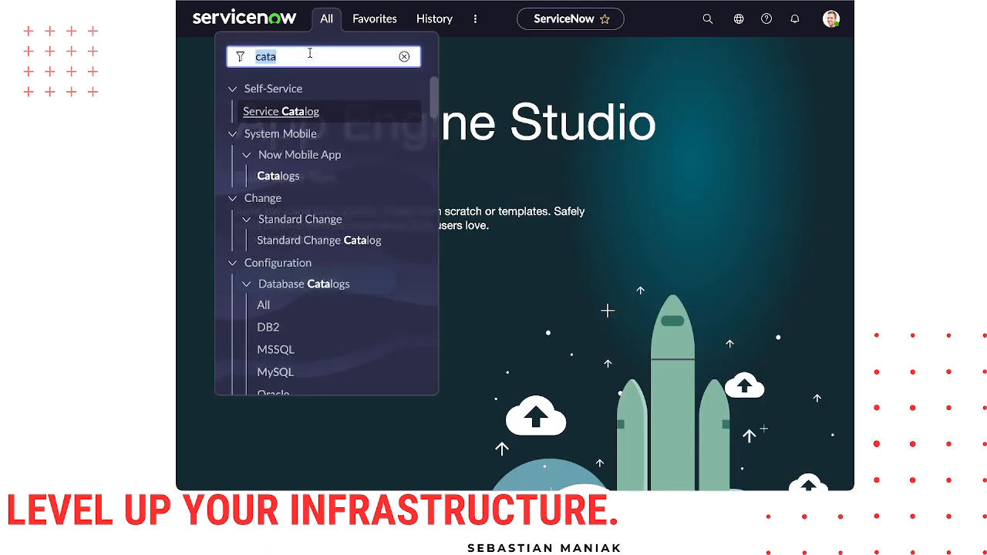
text(outbound)
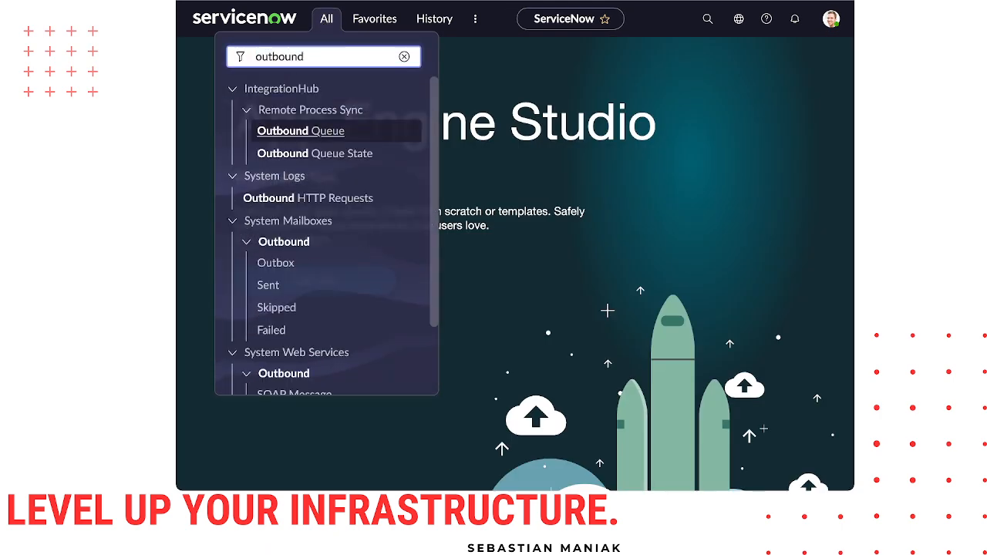
click(275, 262)
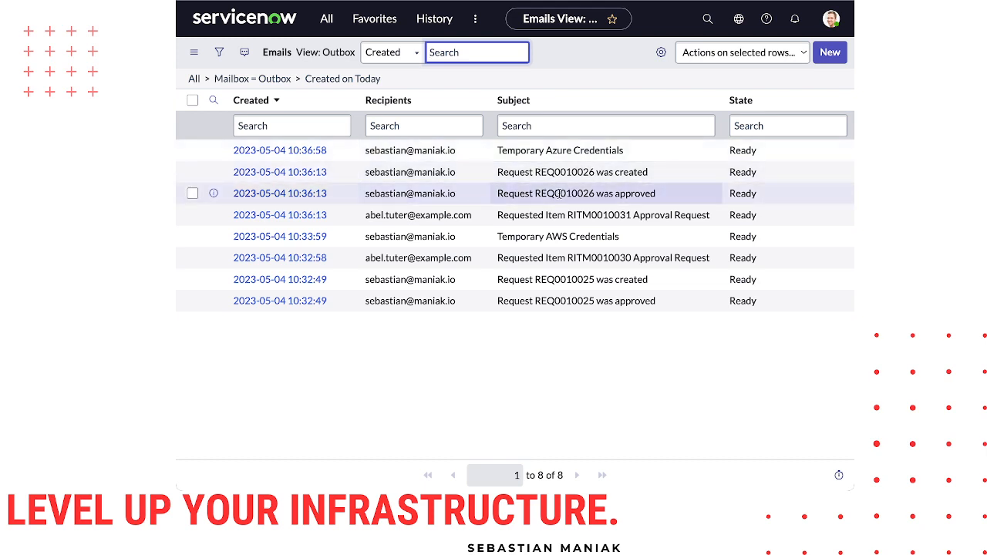
drag(658, 197, 532, 193)
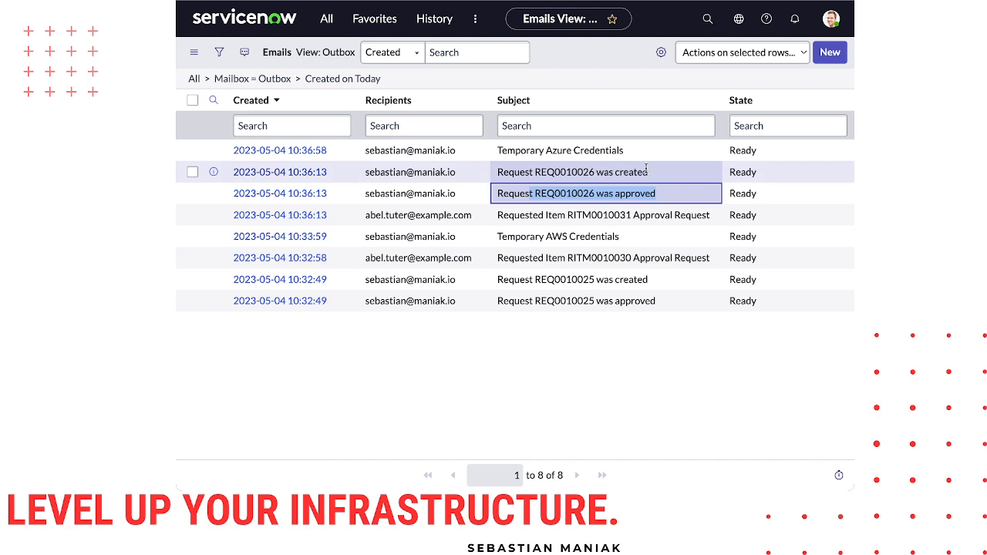
drag(646, 171, 498, 150)
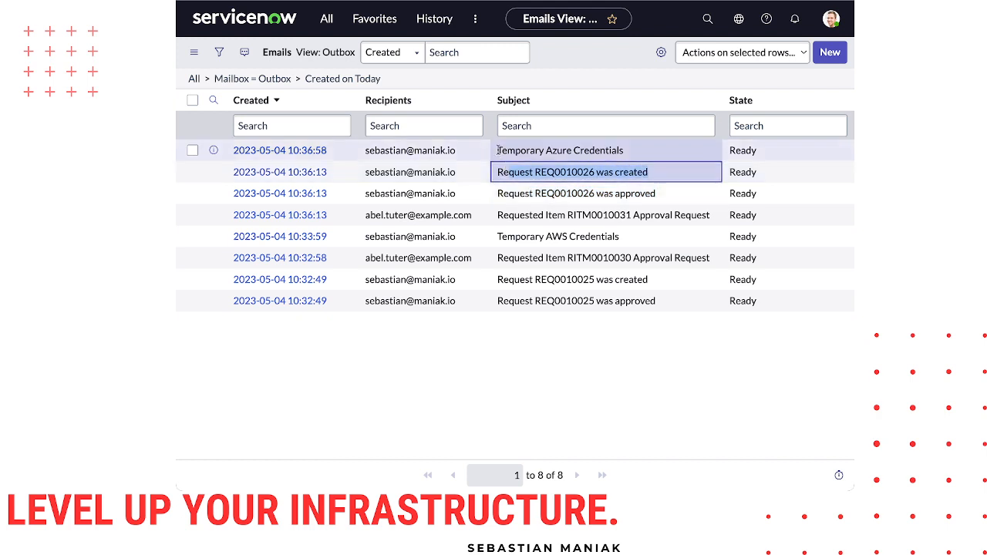
Preview the Temporary Azure Credentials email, check its client ID, client secret and expiry, and close the preview.
right_click(332, 152)
click(370, 263)
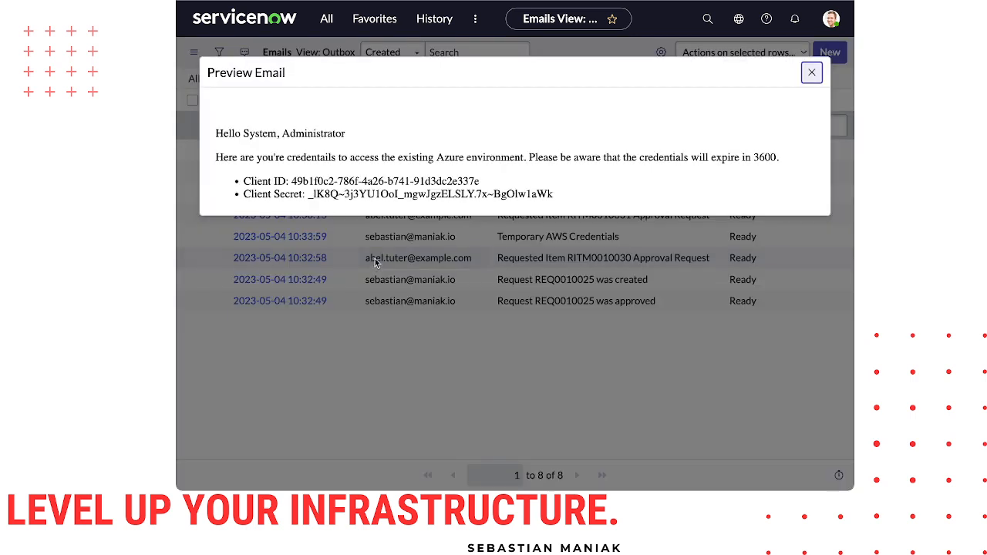
drag(255, 182, 365, 206)
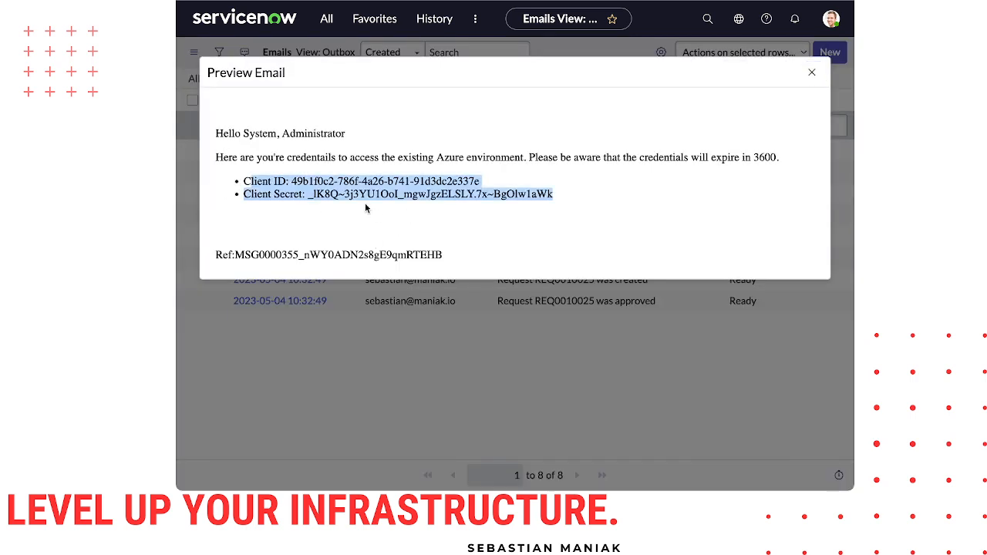
click(770, 174)
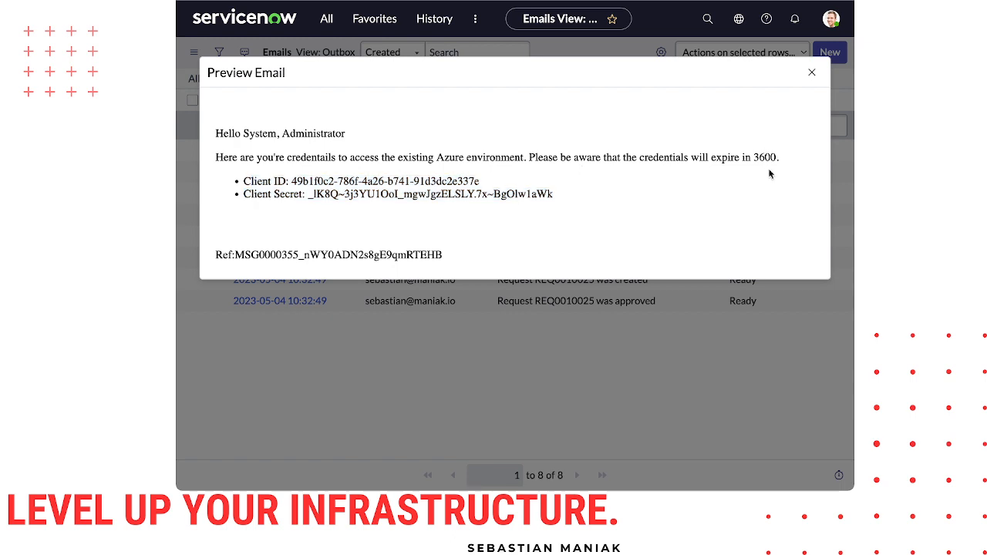
click(812, 73)
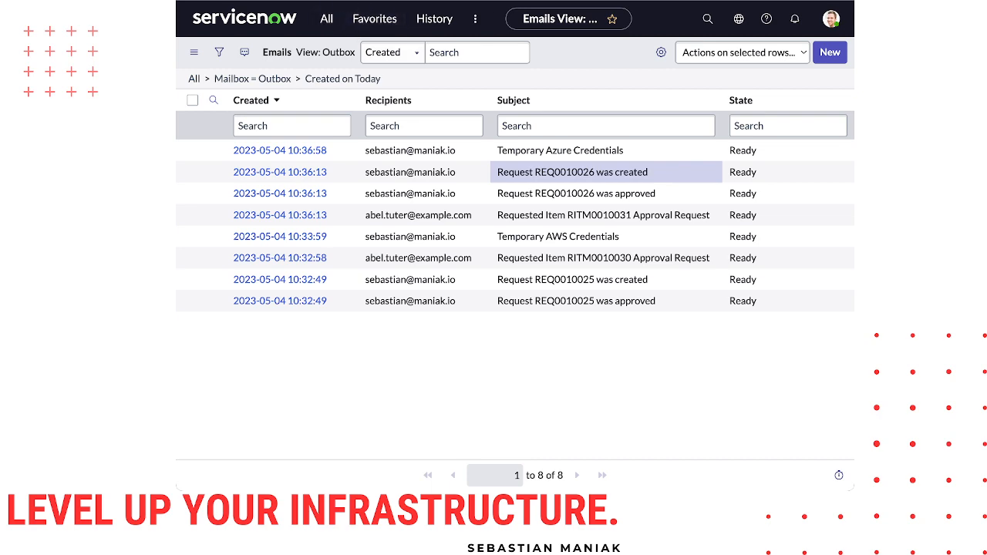
Return to the home page, find the Service Catalog by filtering for "catal", and open Temporary Cloud Credentials from Top Requests.
click(326, 19)
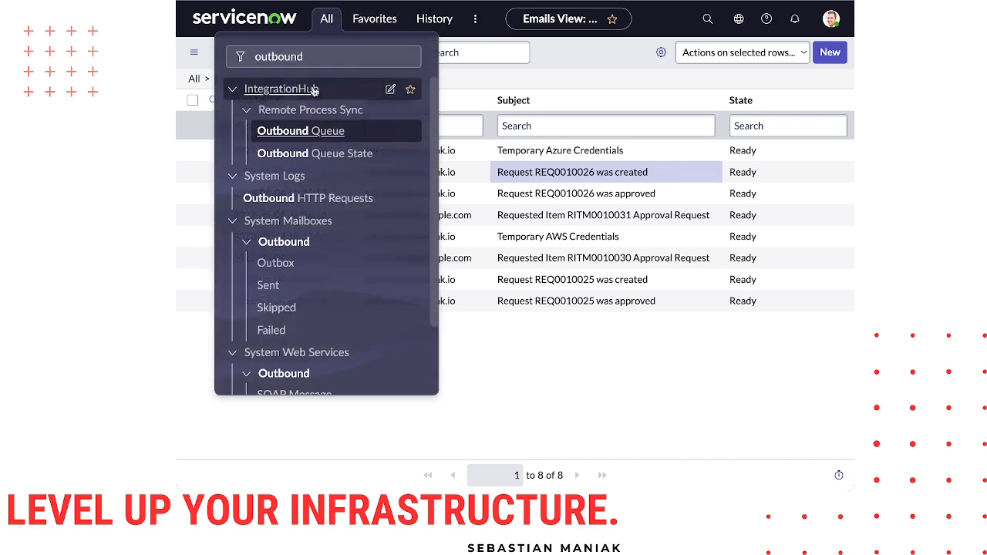
scroll(263, 116, down, 1)
click(224, 23)
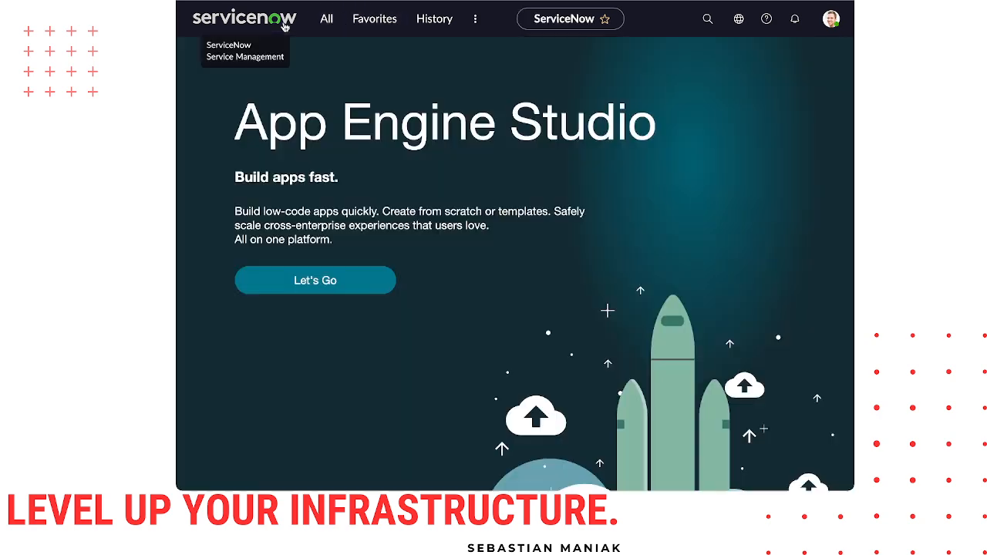
click(326, 19)
double_click(300, 58)
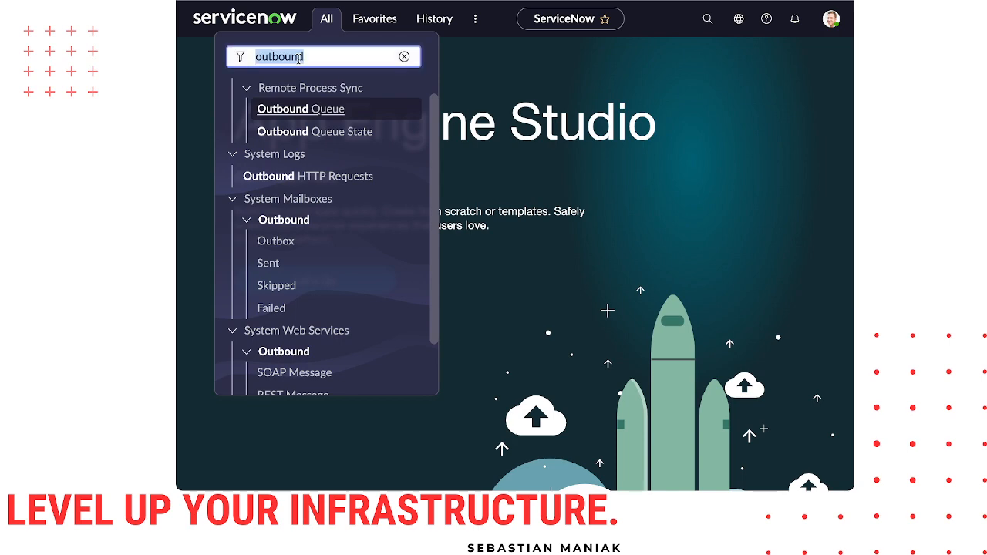
text(catal)
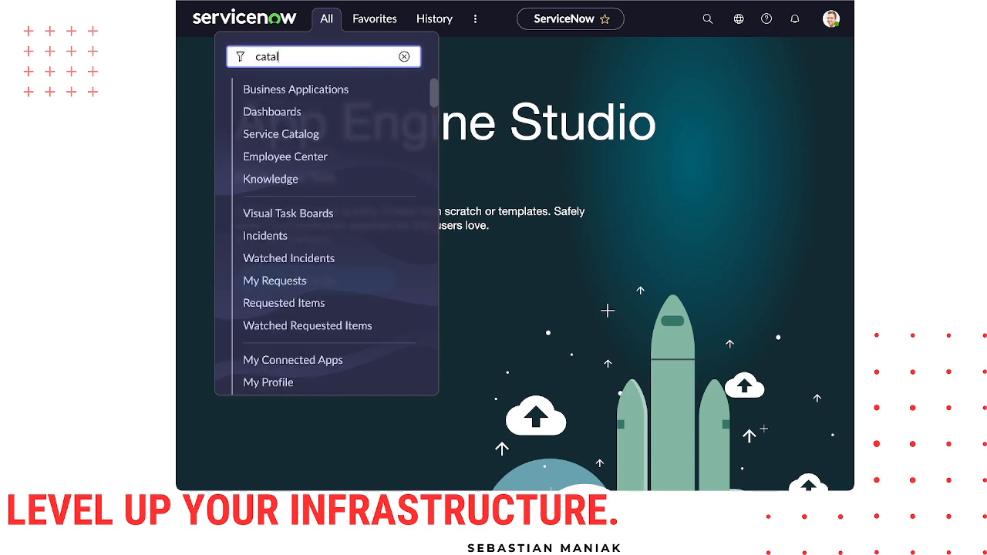
click(287, 110)
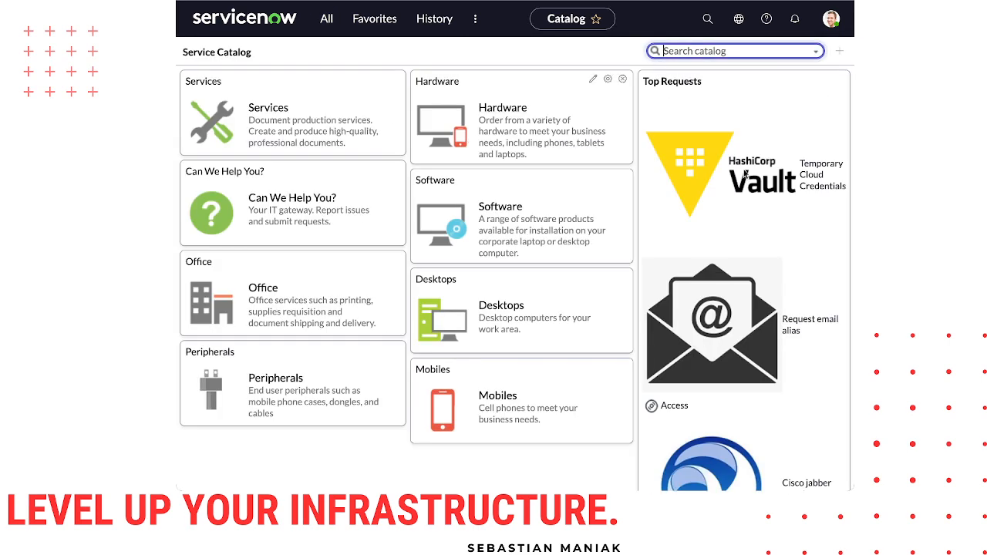
click(833, 174)
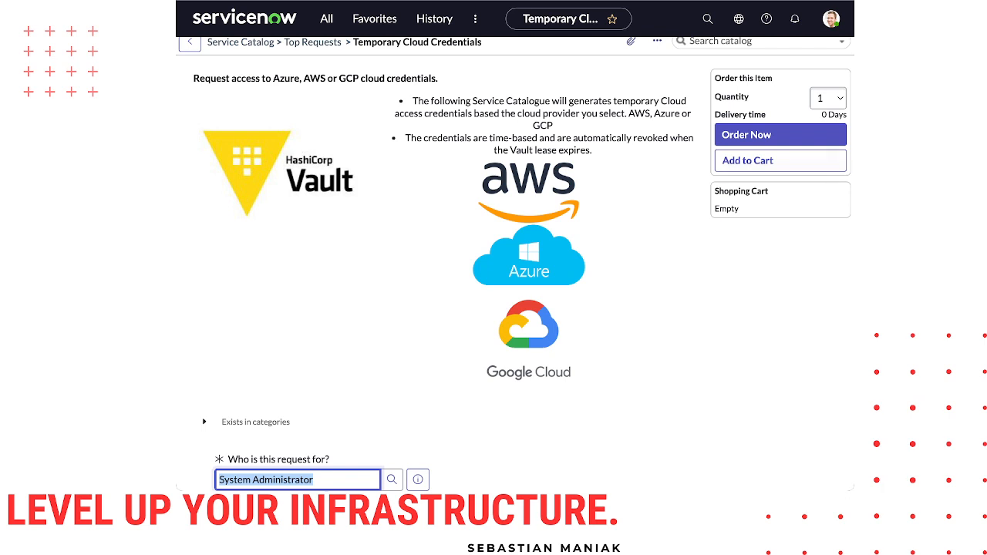
click(433, 230)
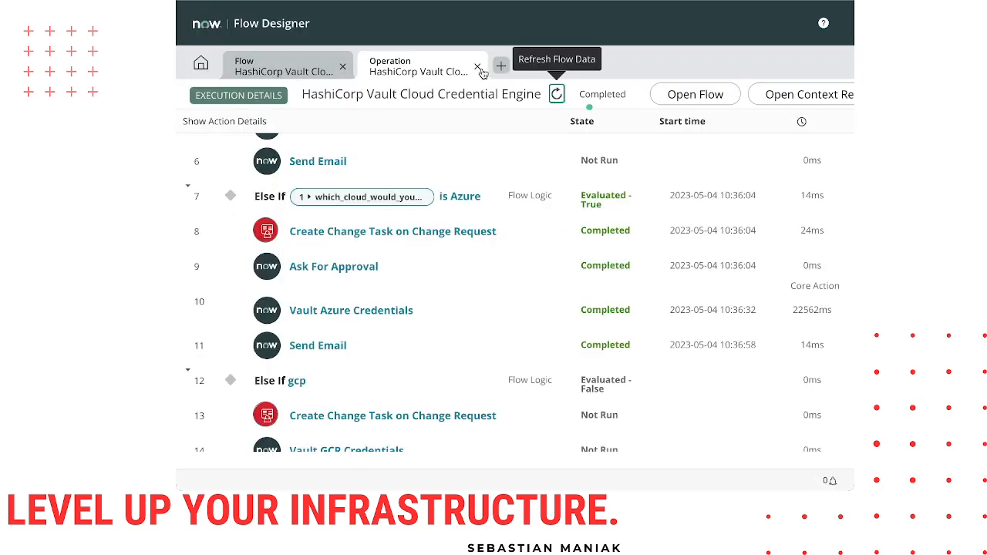
Close the execution details and examine the flow's Service Catalog trigger, Get Catalog Variables action and AWS condition.
click(478, 67)
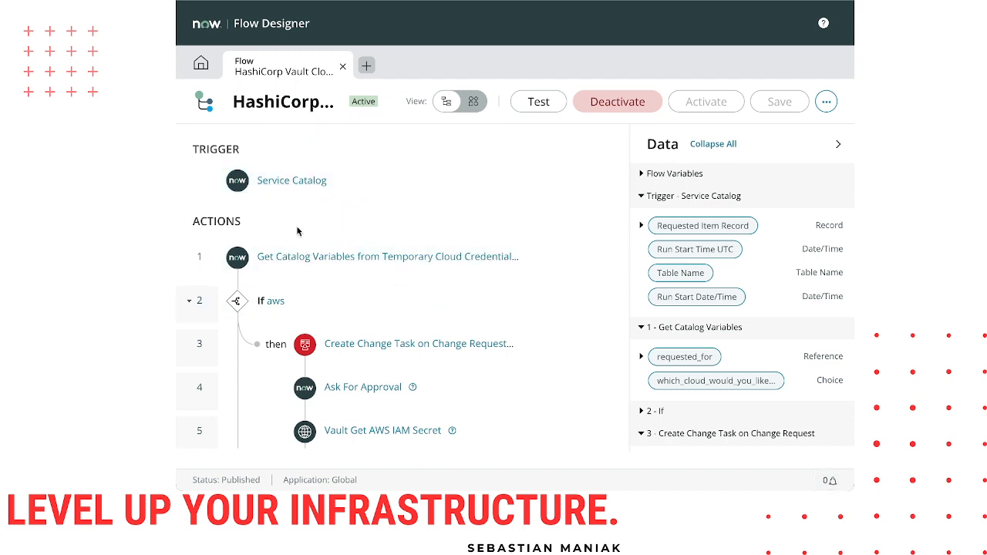
click(283, 182)
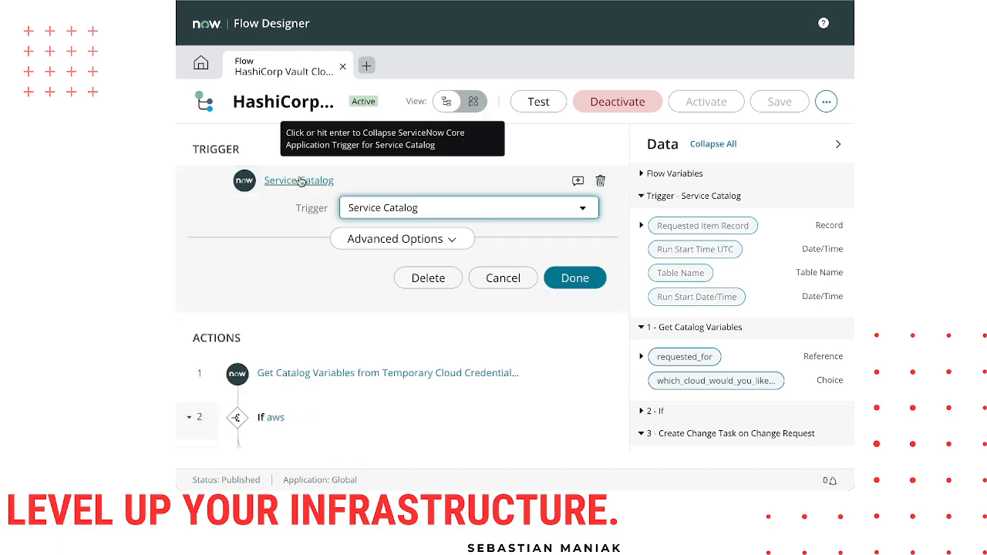
click(301, 180)
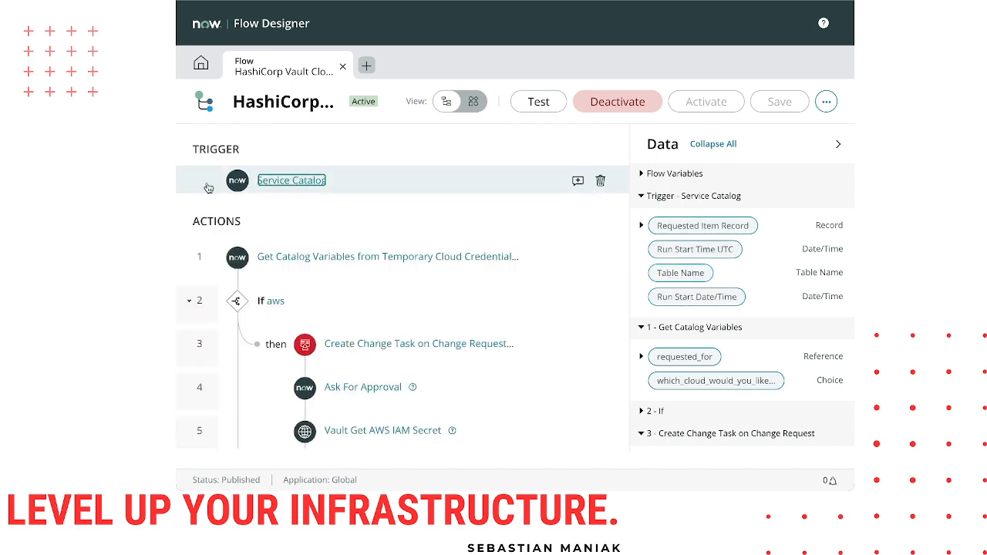
click(347, 259)
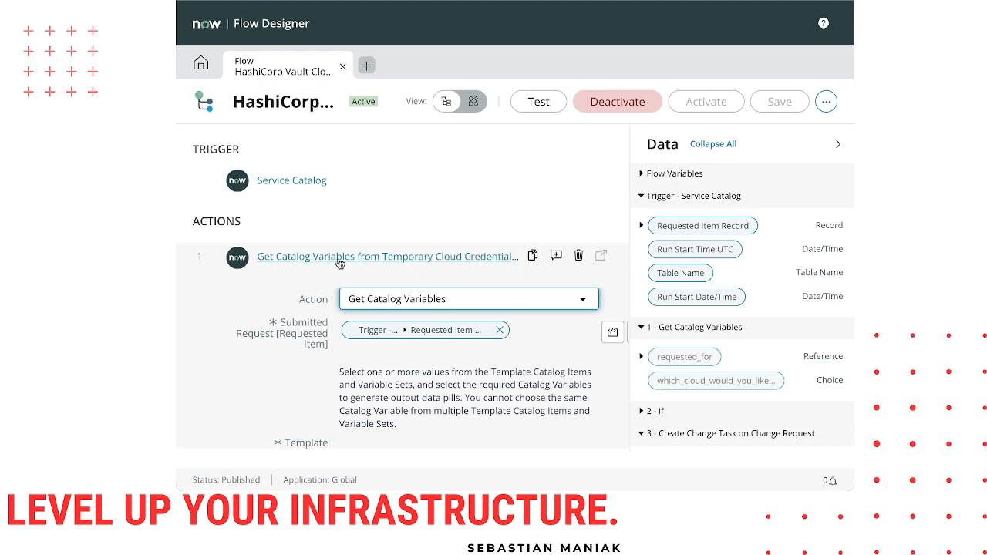
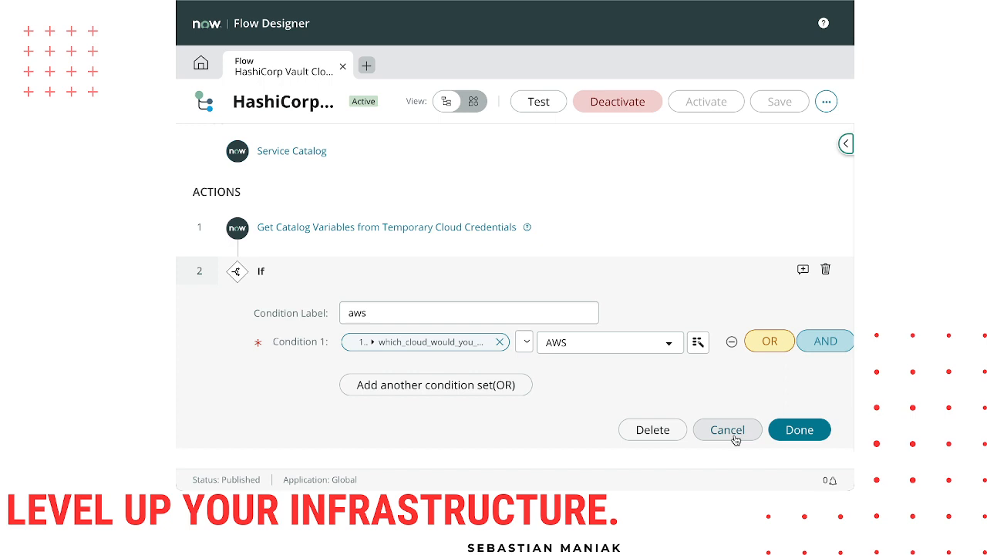
click(800, 430)
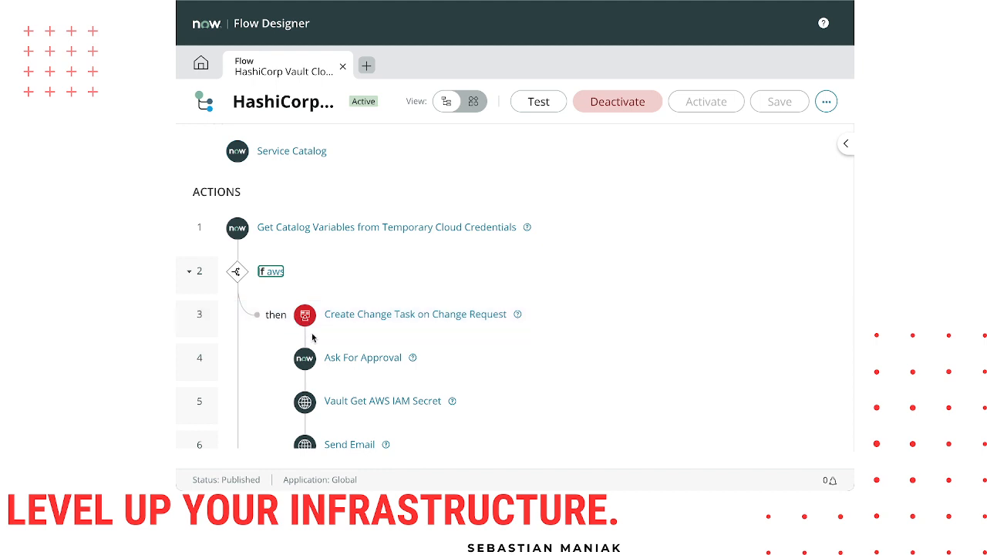
Inspect the AWS branch's Create Change Task on Change Request and Ask For Approval actions, collapsing each one again.
click(350, 320)
click(350, 320)
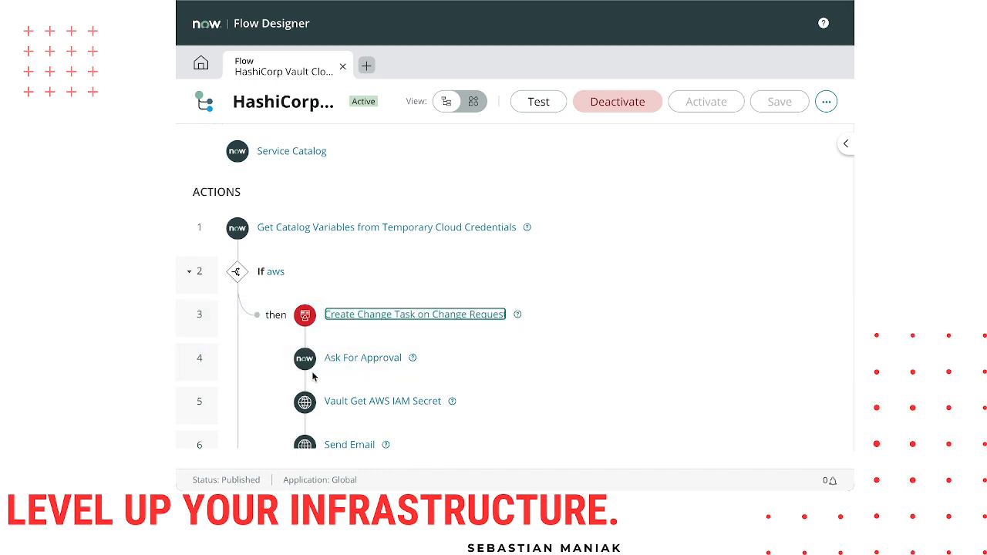
click(348, 362)
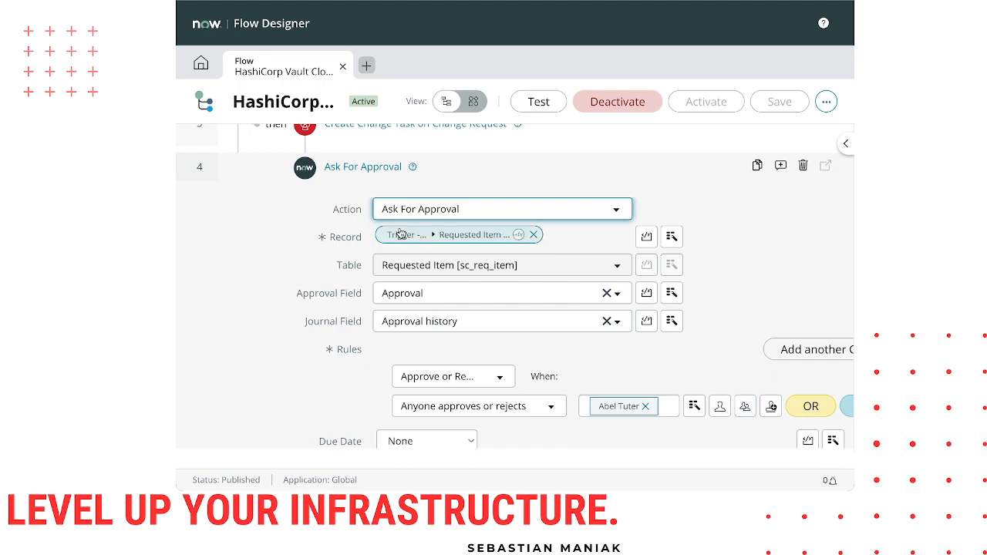
click(369, 170)
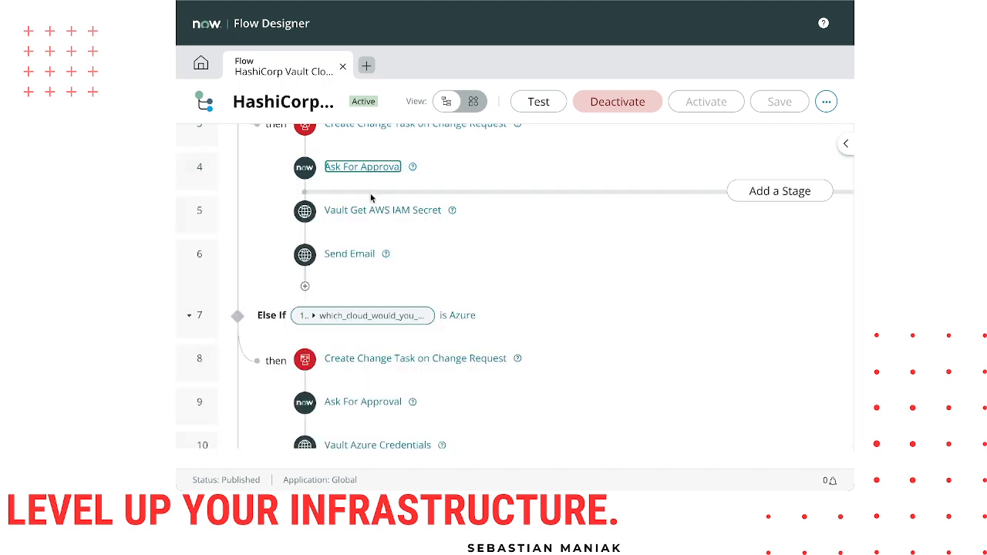
Open an insertion point after the AWS branch's Ask For Approval action and search the available actions for Ask For Approval.
click(305, 189)
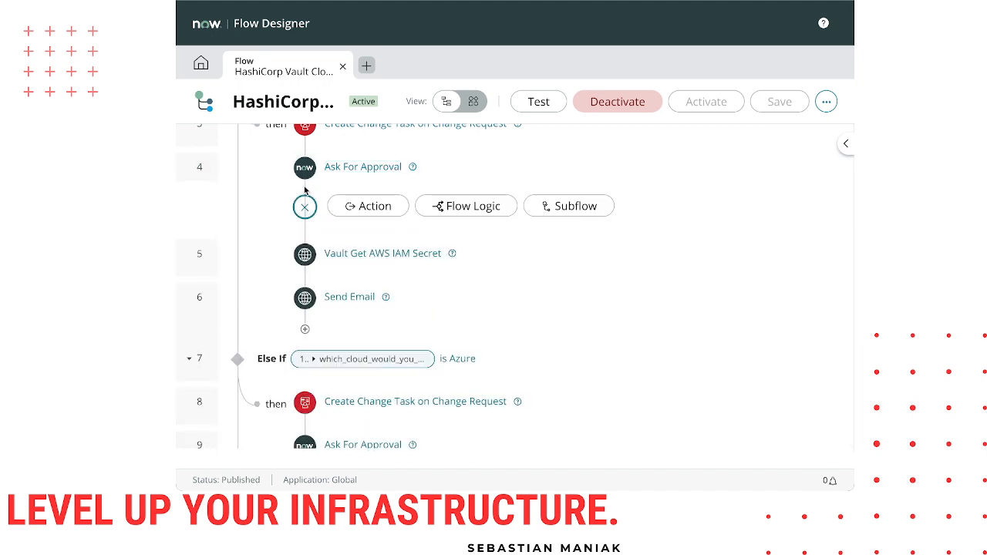
click(356, 208)
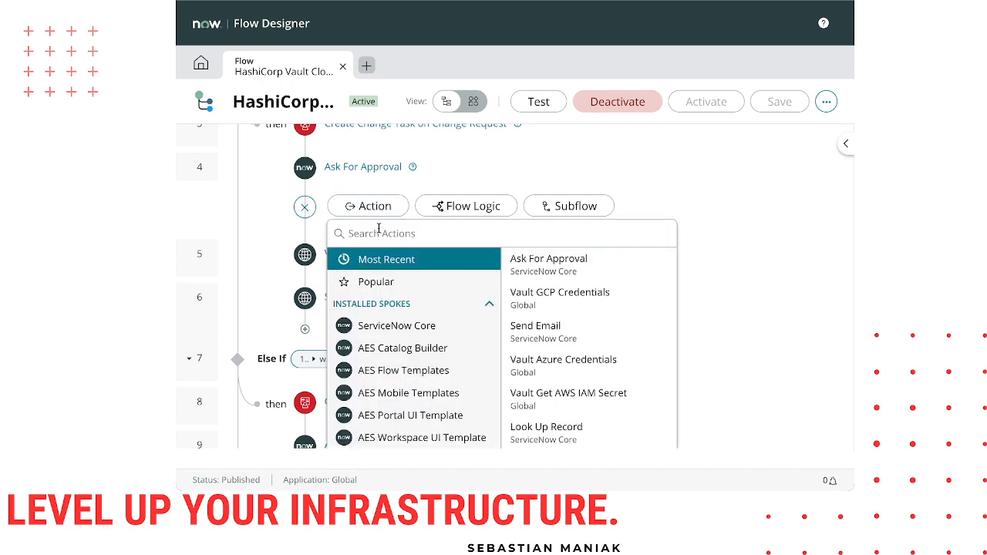
text(ask for ap)
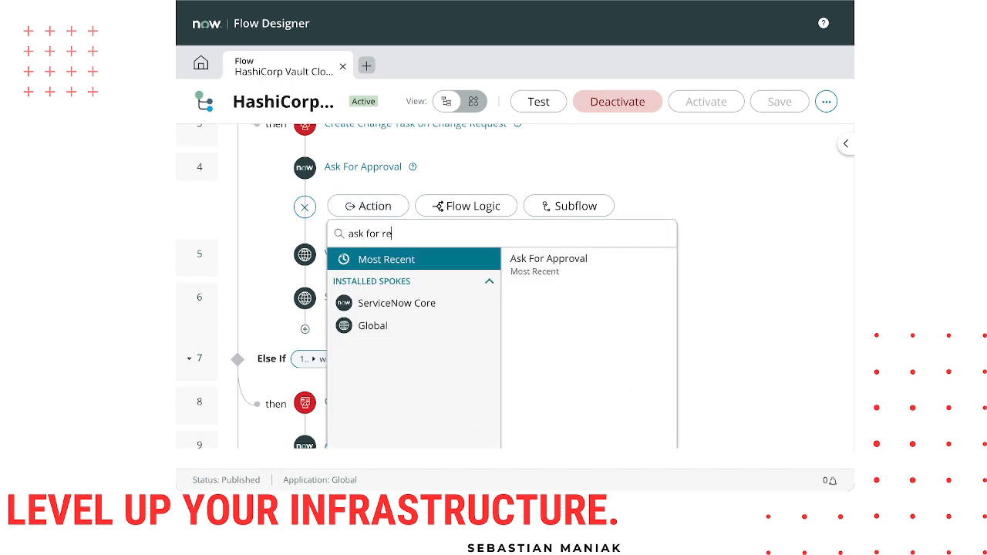
key(BackSpace)
key(BackSpace)
click(541, 273)
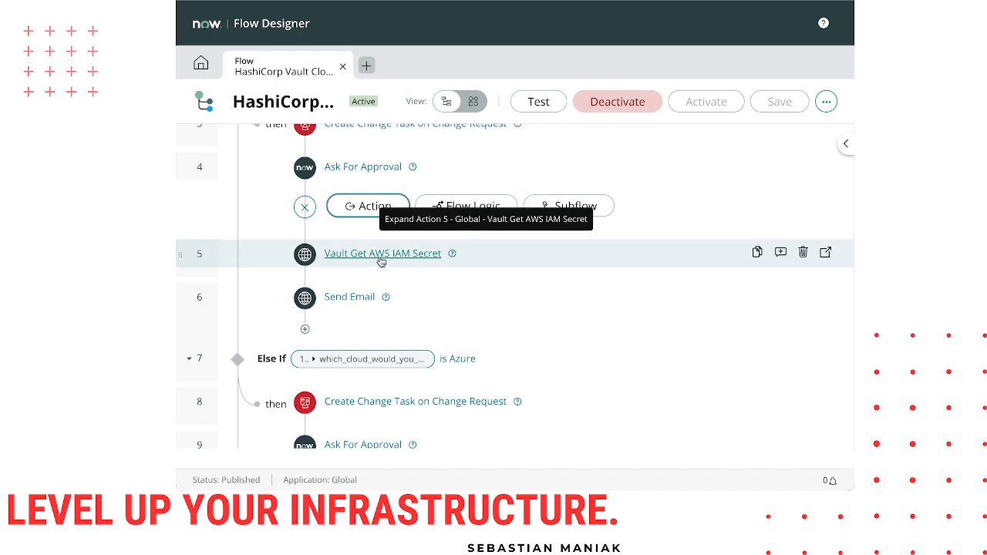
Return to the flow list, locate HashiCorp Vault Cloud Credential Engine, and switch to the list of actions.
click(201, 68)
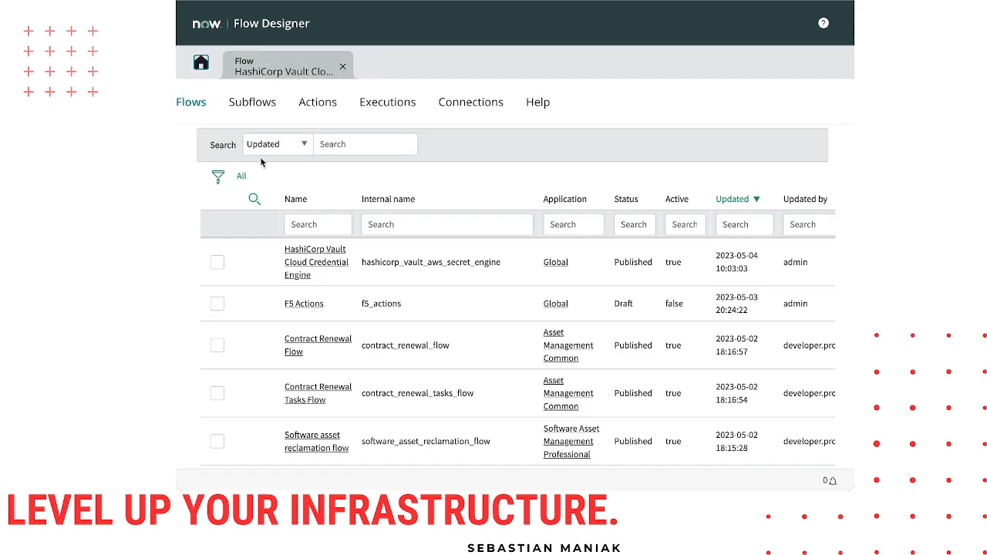
drag(342, 282, 283, 258)
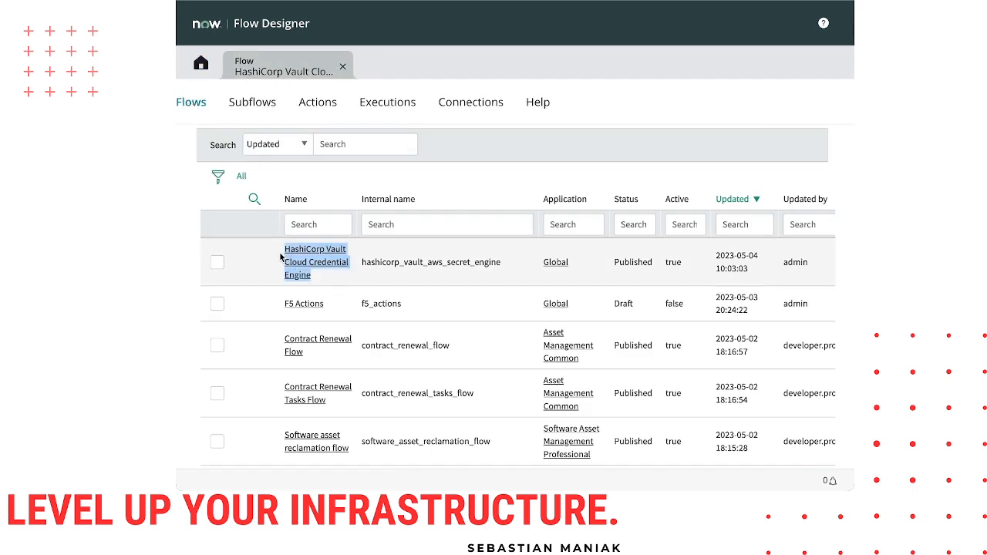
click(339, 276)
click(304, 104)
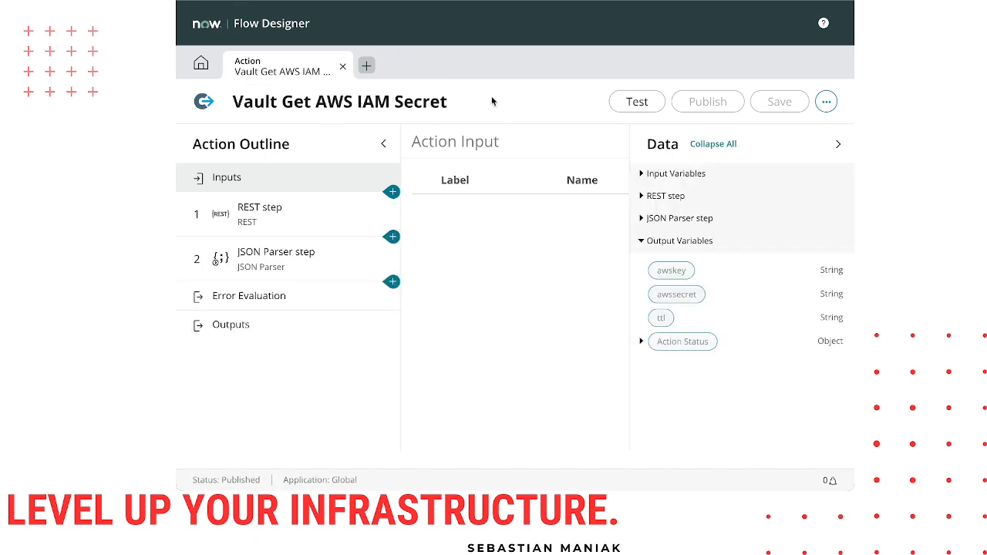
Open the REST step of Vault Get AWS IAM Secret and inspect its connection details, highlighting the Base URL.
click(241, 223)
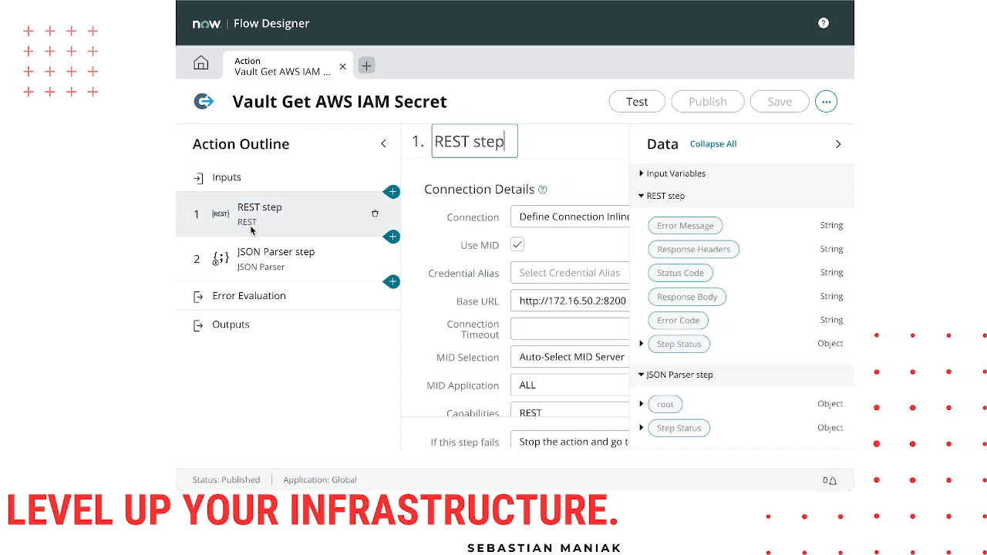
click(841, 145)
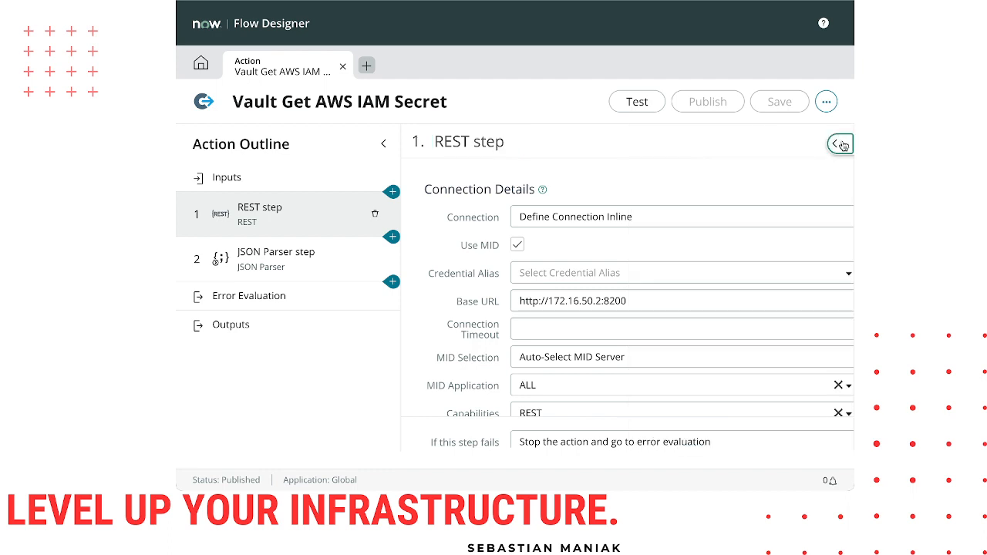
click(383, 143)
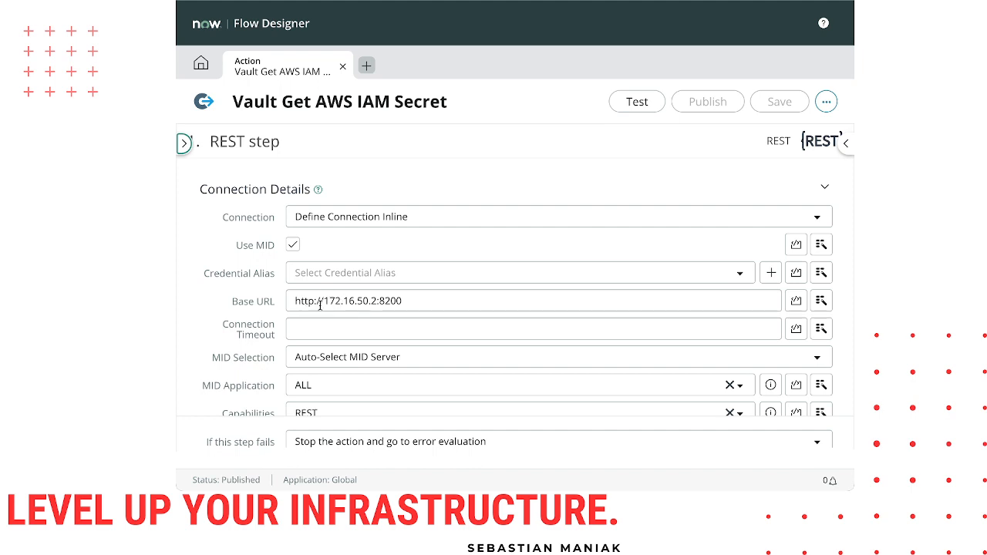
drag(432, 305, 277, 303)
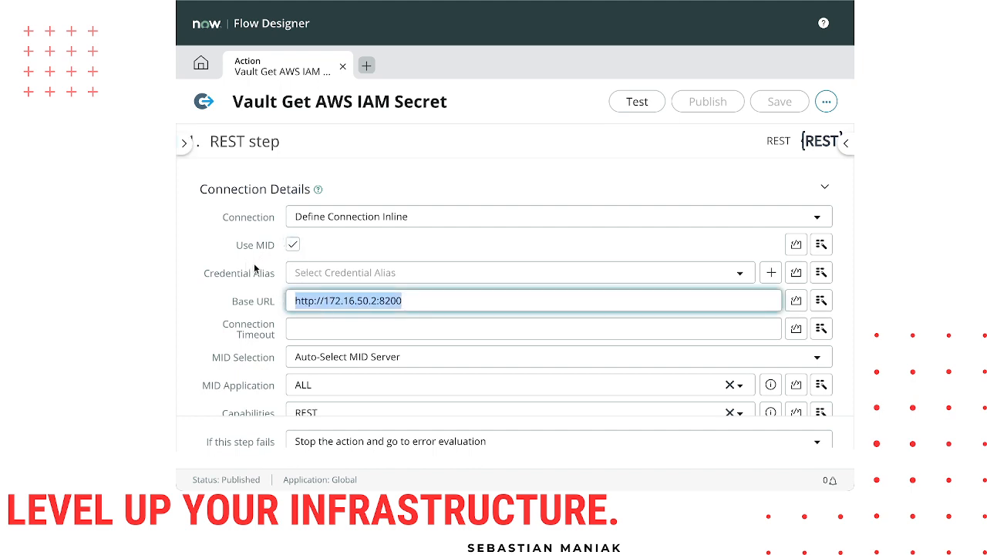
Examine the REST step's Resource Path under Request Details, then switch to Vault and open the aws/ secrets engine.
scroll(250, 270, down, 1)
scroll(248, 266, down, 3)
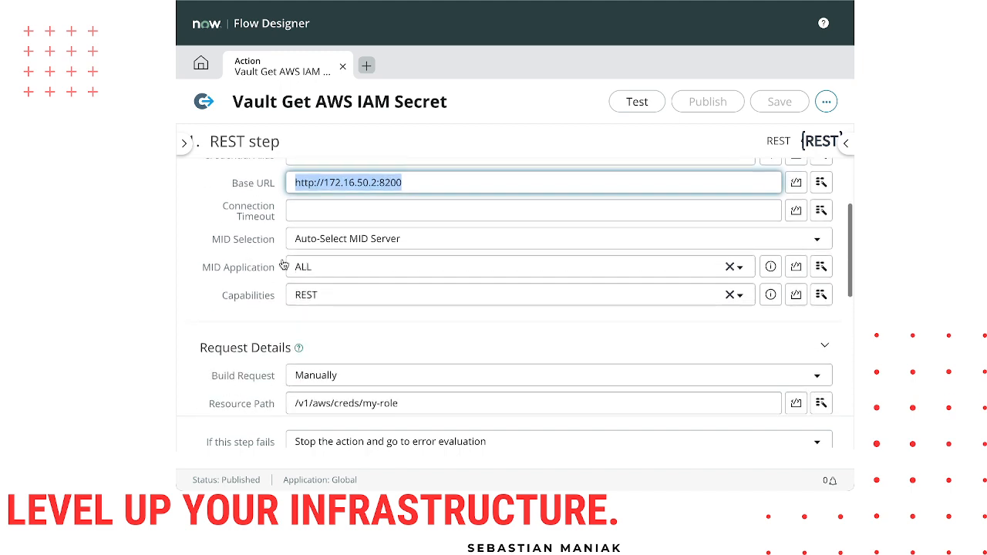
scroll(307, 277, down, 2)
scroll(308, 277, down, 1)
drag(406, 294, 290, 296)
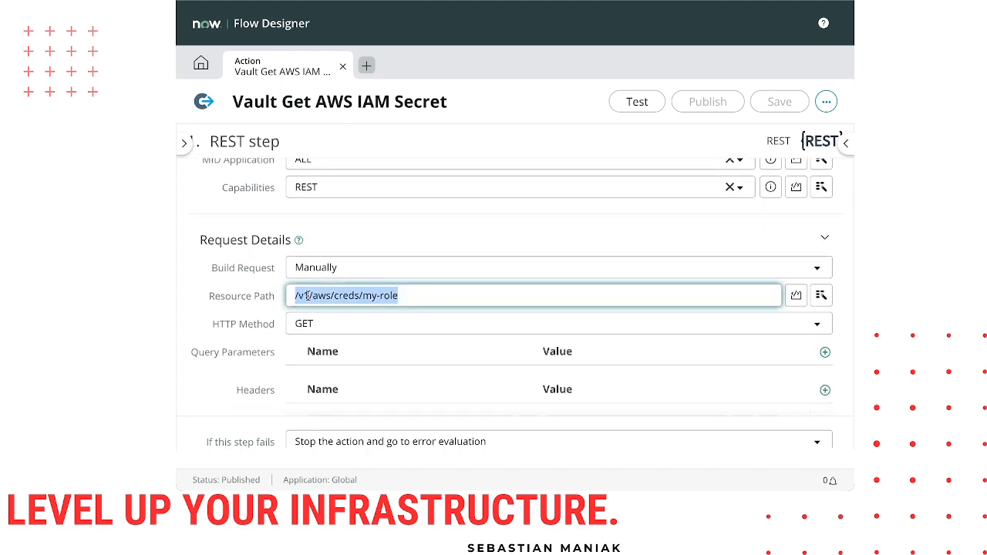
click(301, 295)
mouse_move(295, 295)
mouse_down()
mouse_move(400, 295)
mouse_move(294, 301)
mouse_up()
click(410, 296)
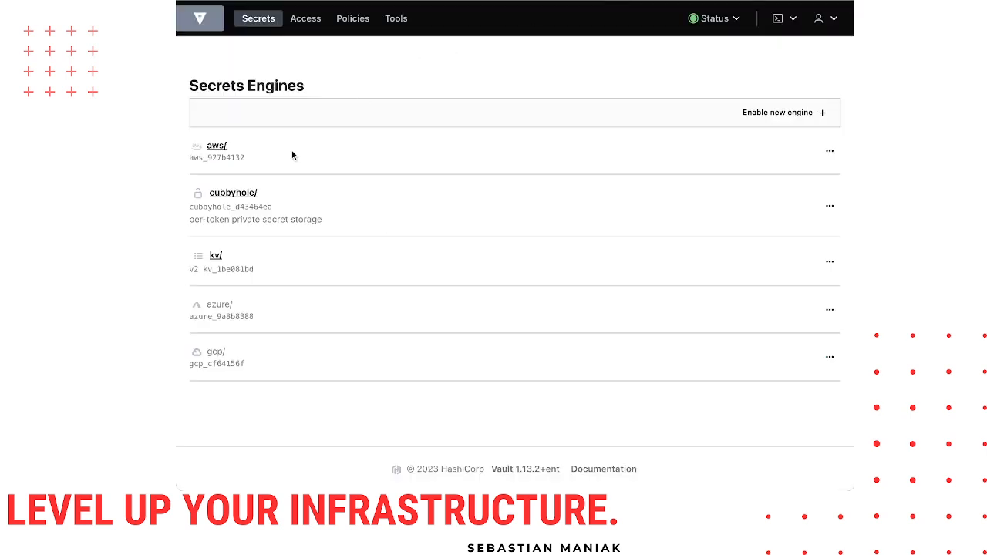
click(226, 144)
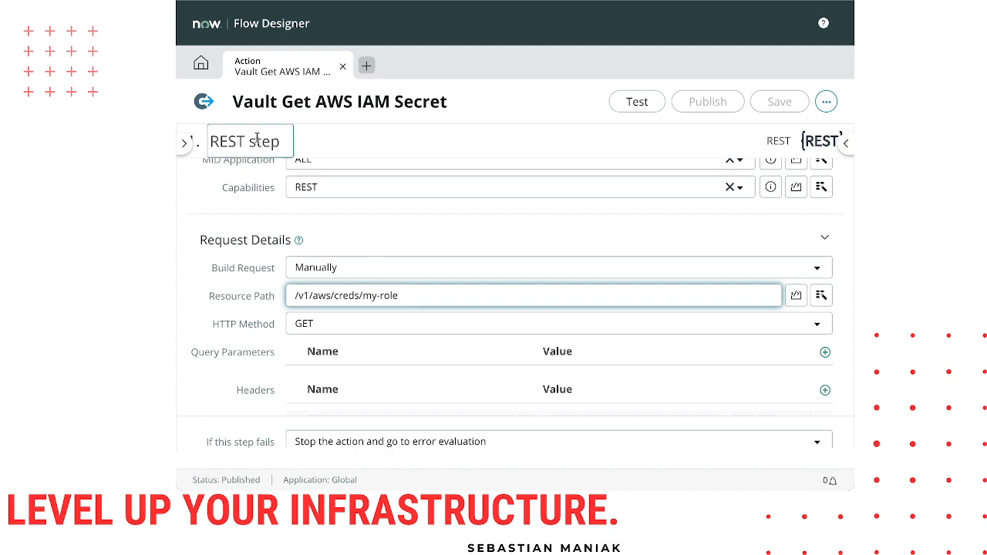
Switch back to Flow Designer and inspect the JSON Parser step's source payload and target structure, expanding and collapsing its data object.
click(185, 143)
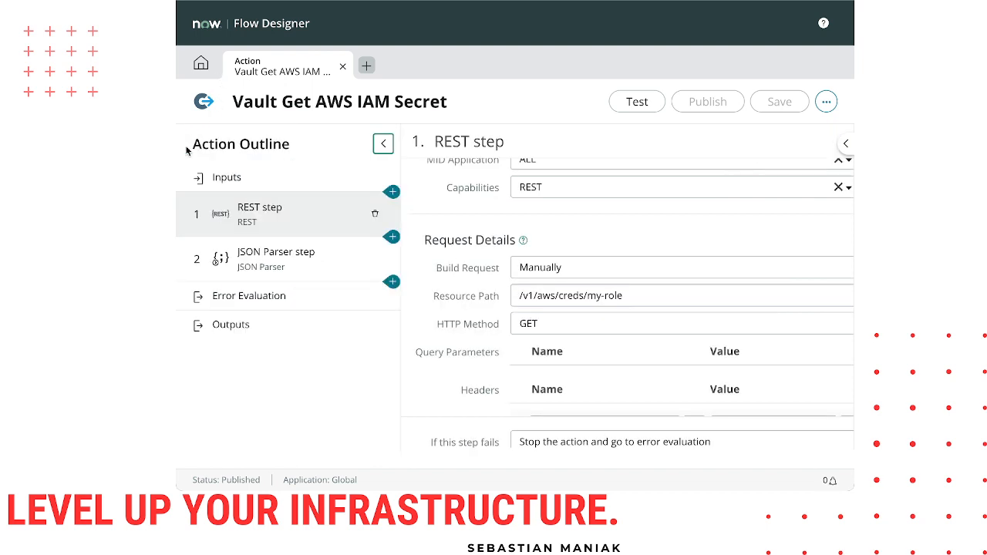
click(317, 257)
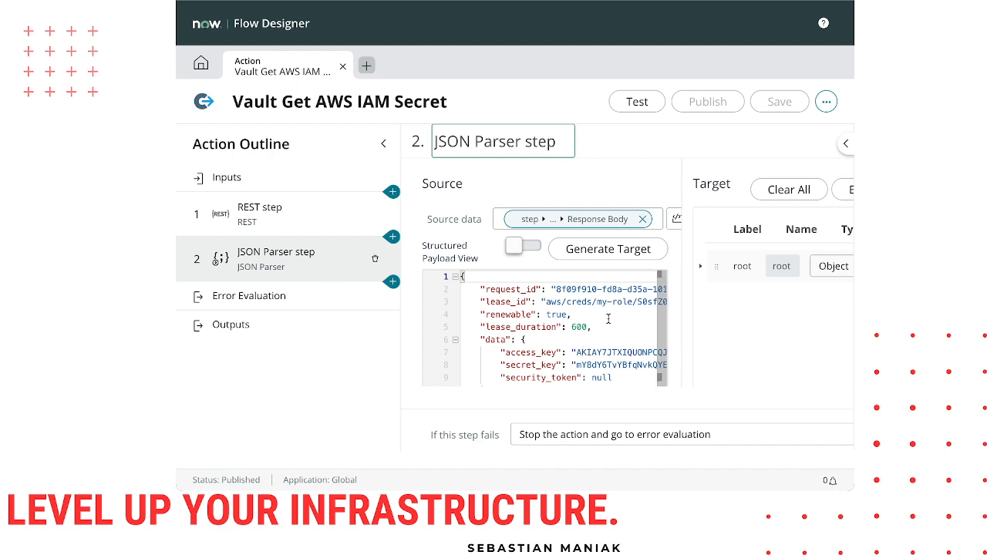
click(384, 143)
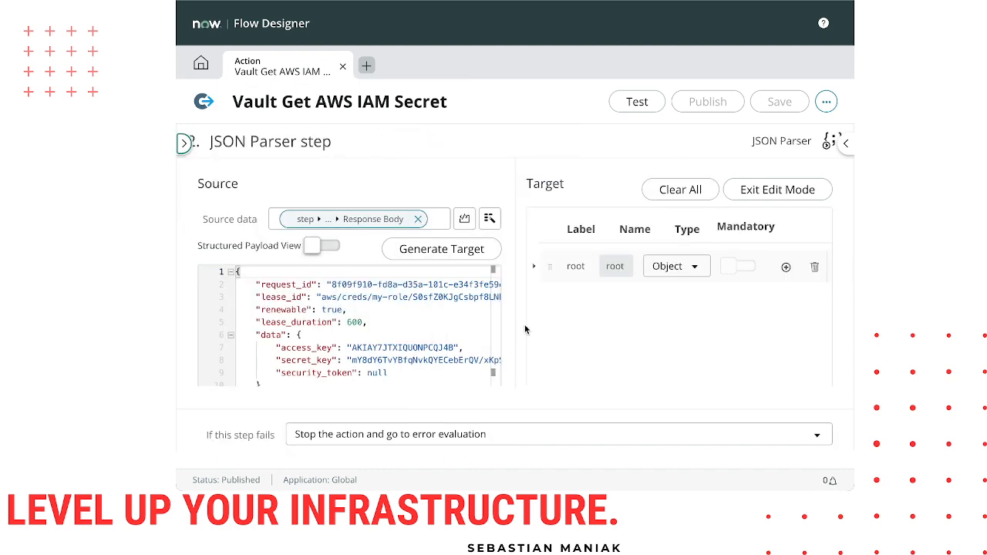
click(535, 268)
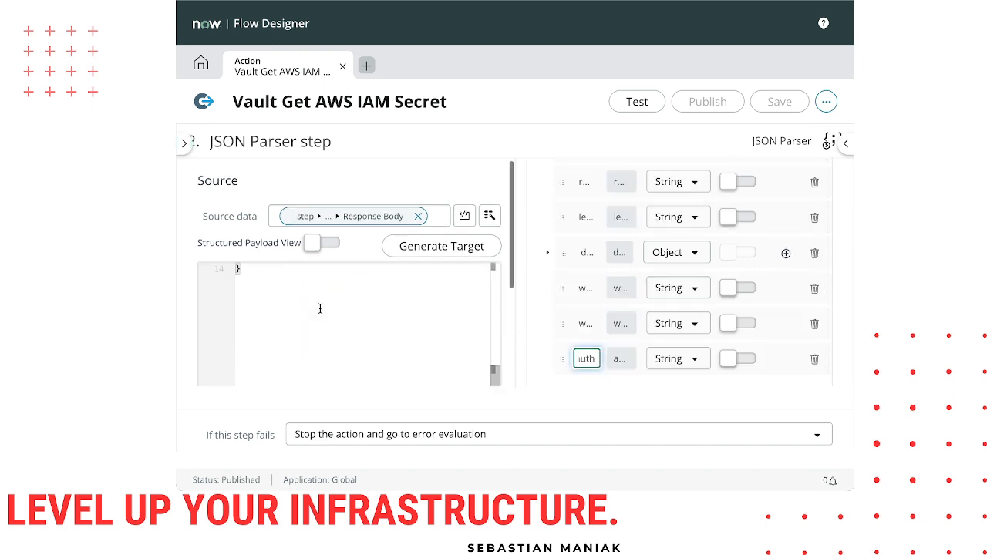
click(550, 255)
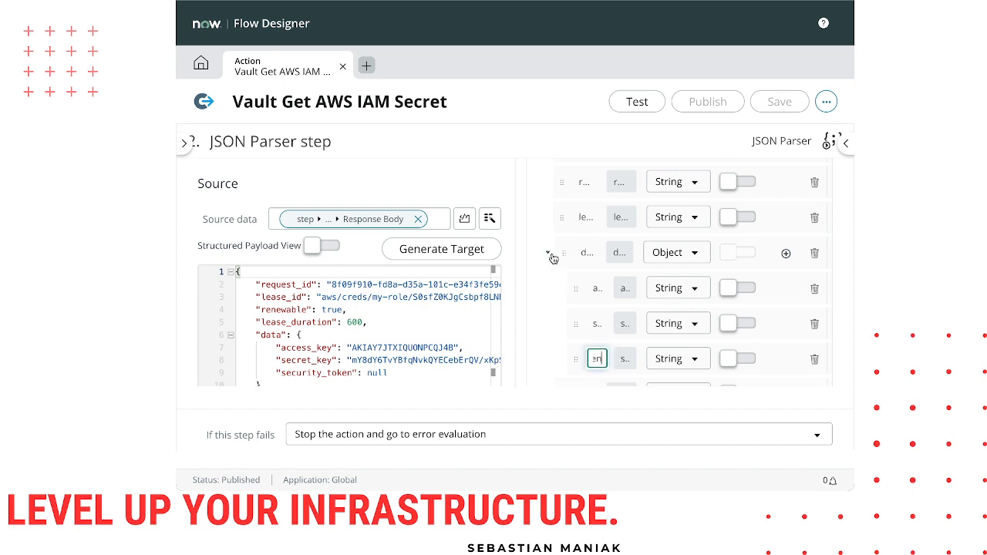
click(548, 253)
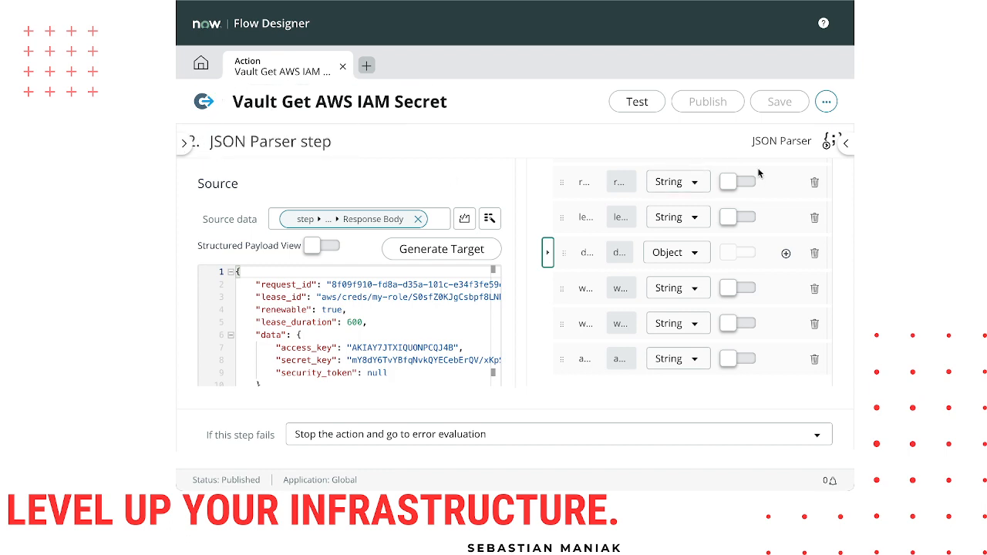
Examine the JSON Parser step's root and data fields among the available data variables, then collapse them again.
click(829, 141)
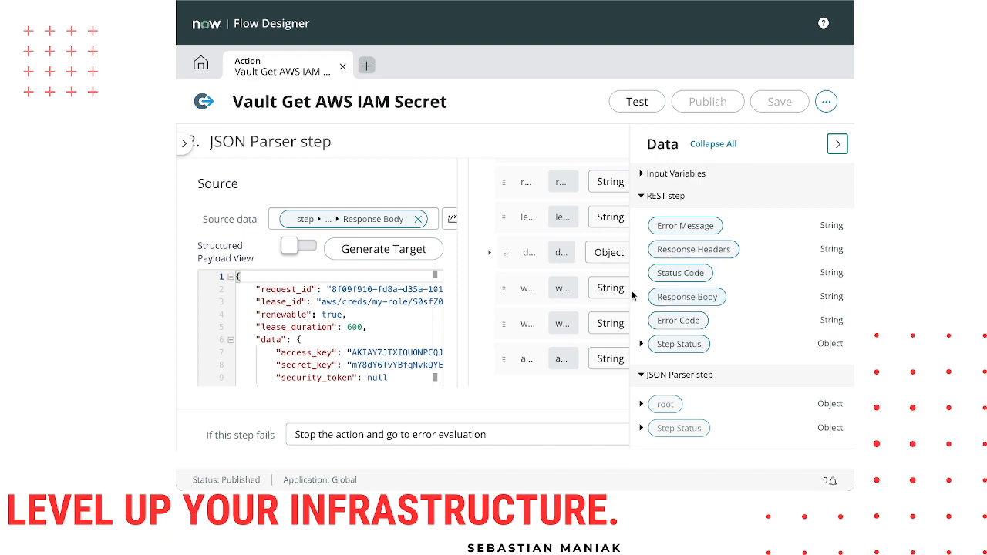
click(641, 404)
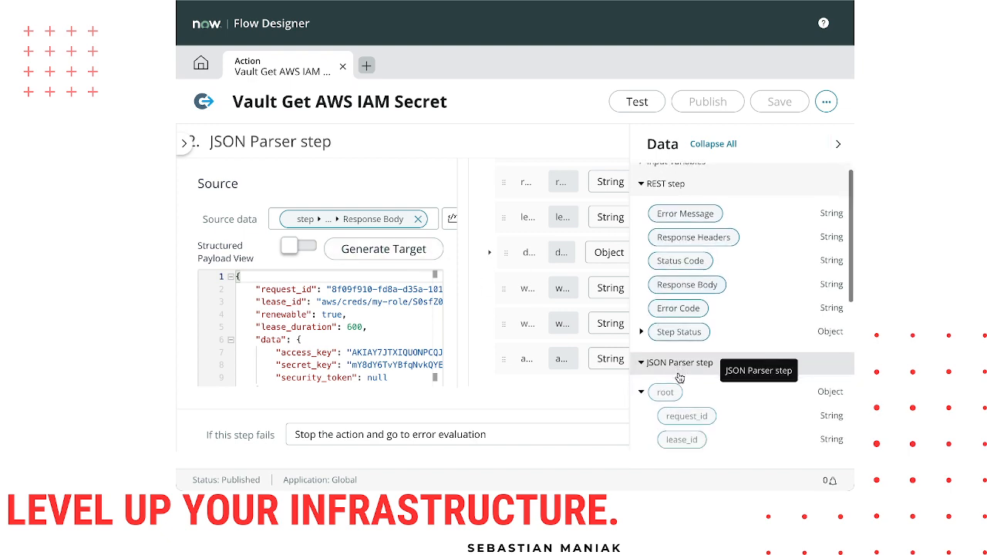
scroll(679, 377, down, 3)
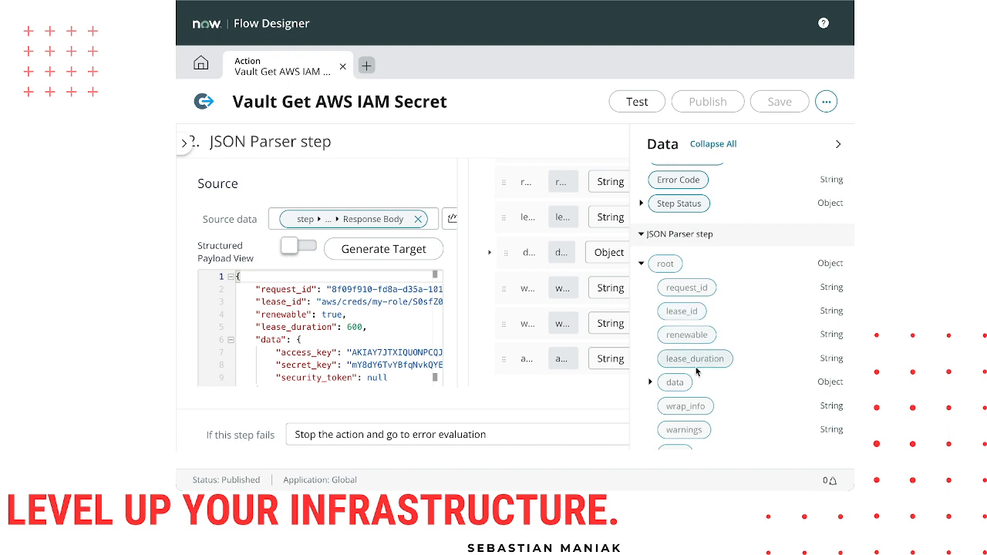
click(650, 383)
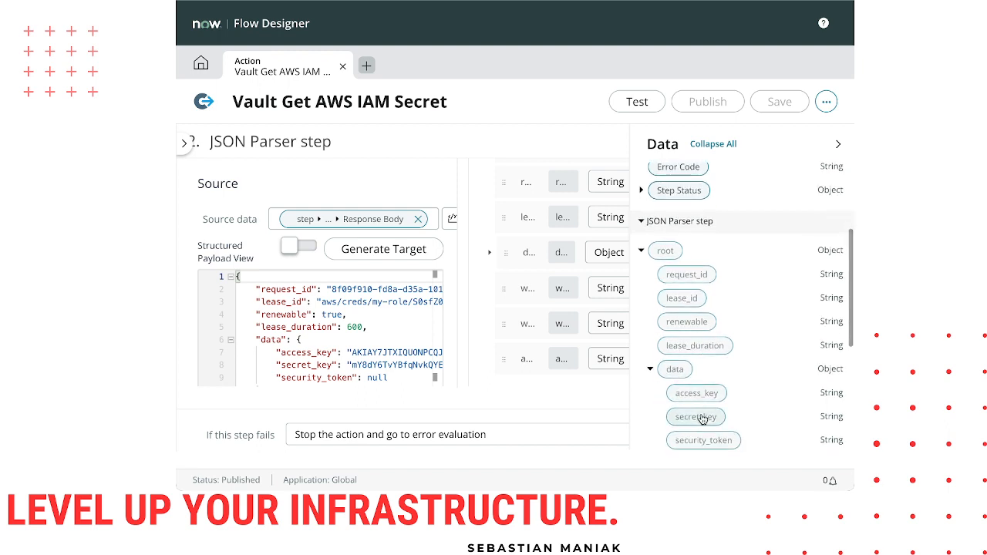
click(644, 250)
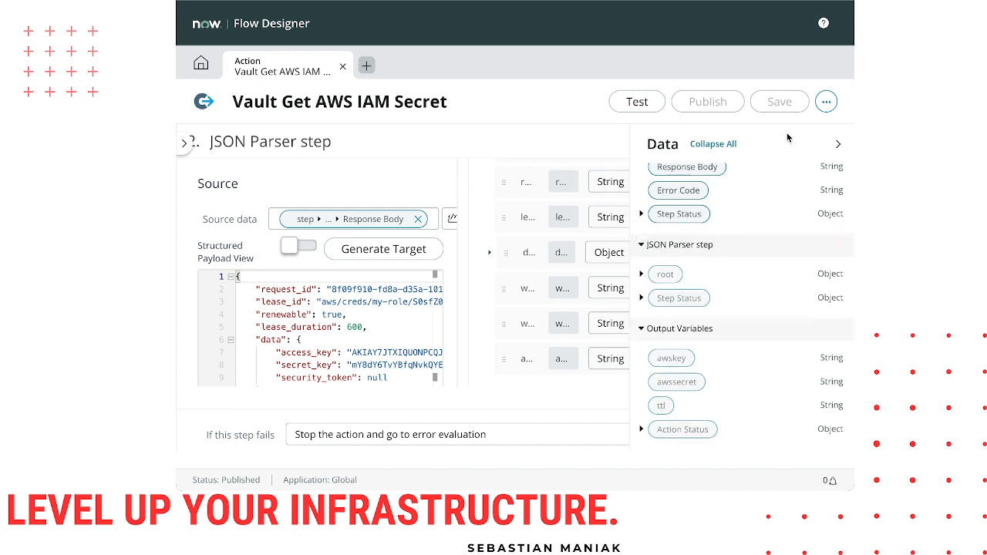
click(841, 145)
Examine how the action outputs awskey, awssecret and ttl are mapped, alongside the available output variables.
click(185, 143)
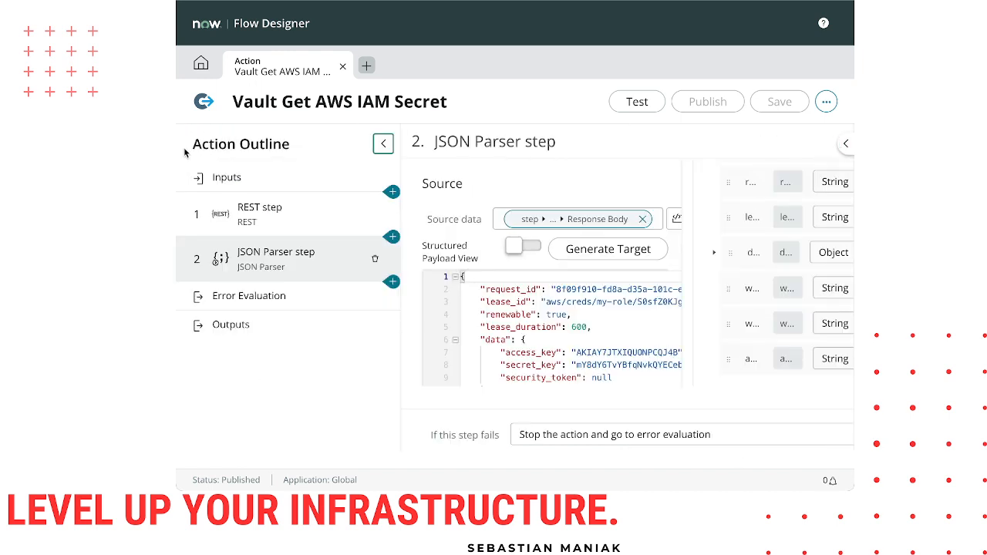
click(257, 329)
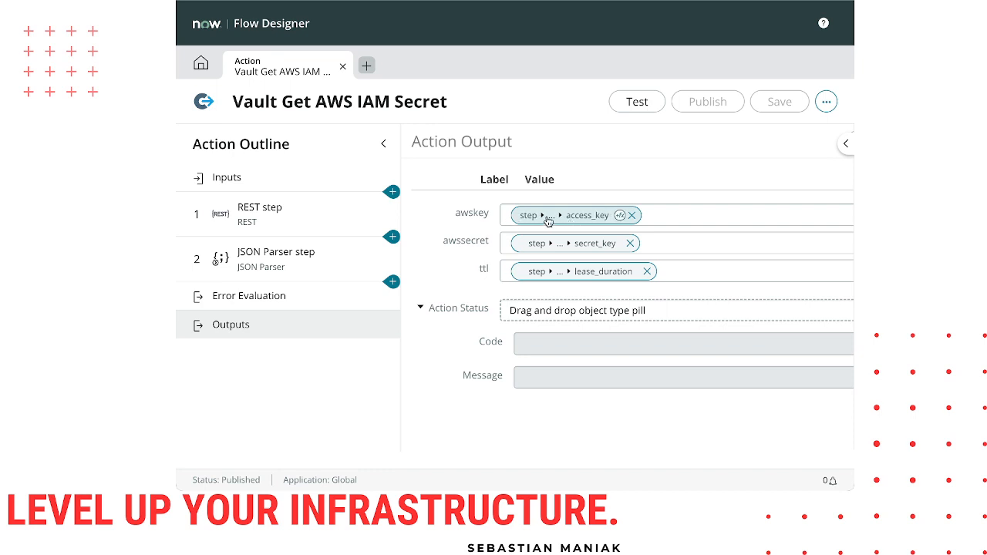
click(846, 144)
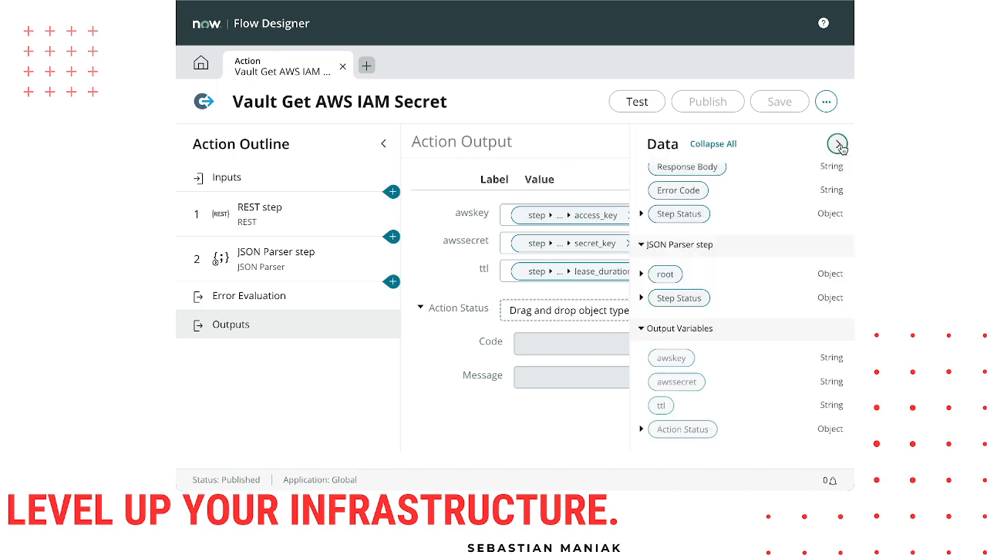
drag(687, 387, 560, 242)
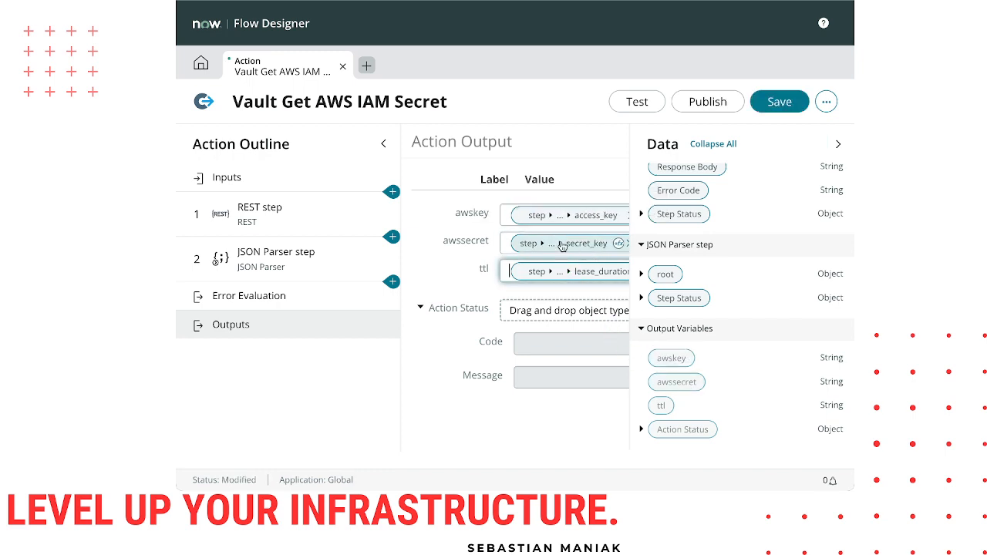
click(826, 102)
click(821, 83)
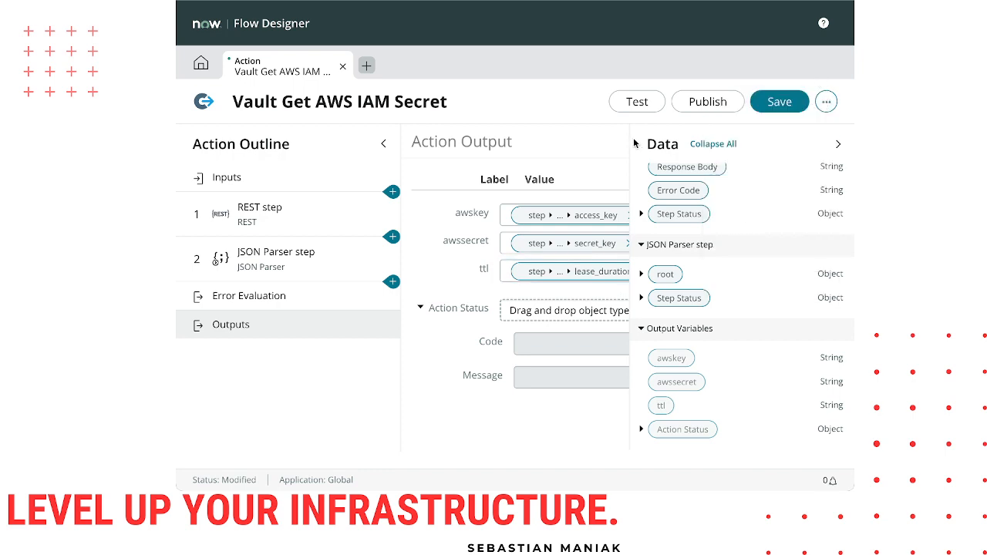
click(838, 143)
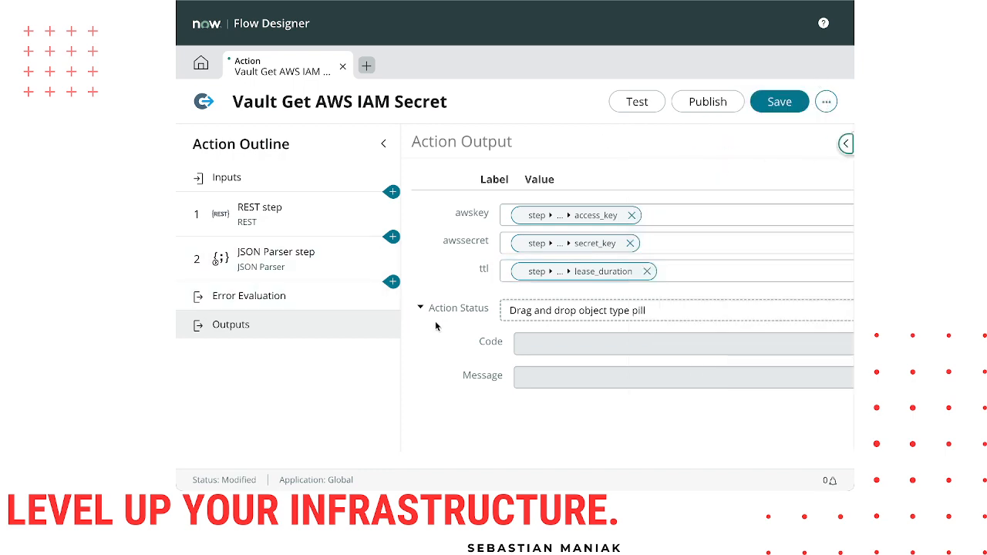
Close the Vault Get AWS IAM Secret action without saving and open the HashiCorp Vault Cloud Credential Engine flow.
click(342, 68)
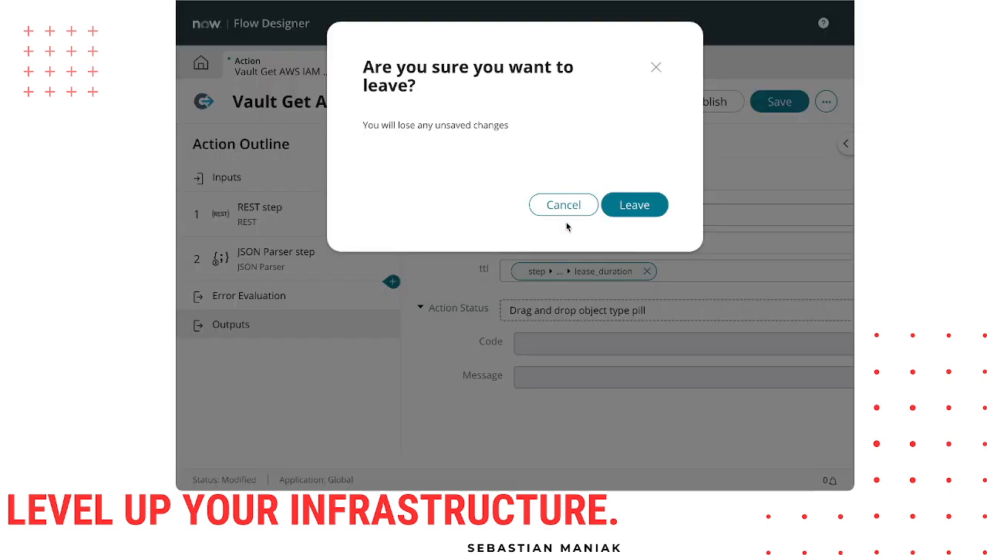
click(625, 205)
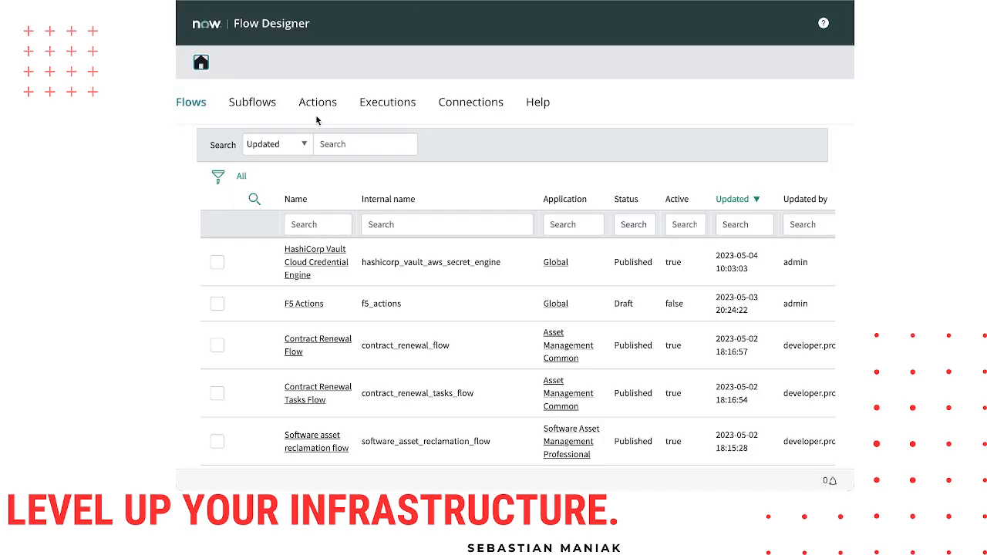
click(316, 264)
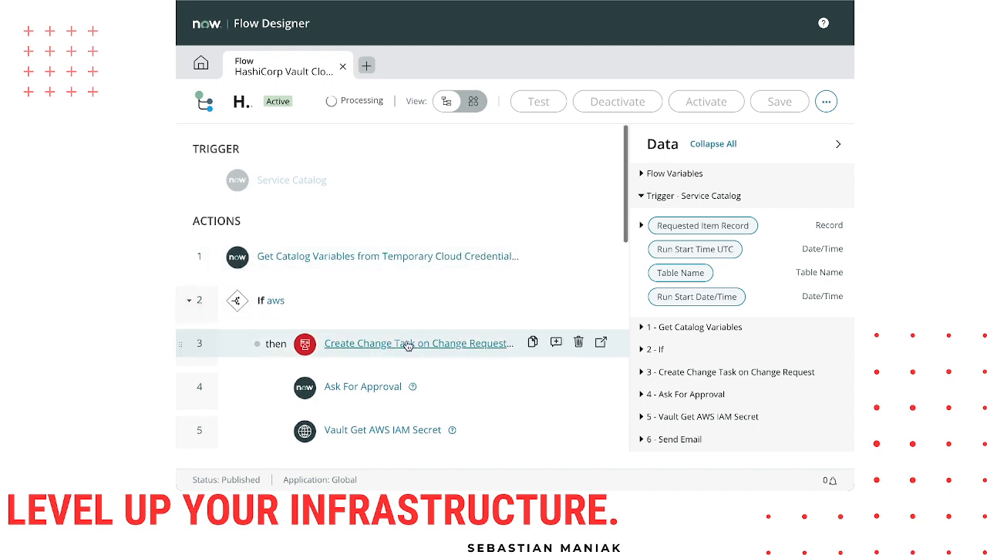
Expand the AWS branch's Send Email action and inspect its target record, recipient, subject and body settings.
scroll(370, 355, down, 2)
scroll(367, 413, down, 3)
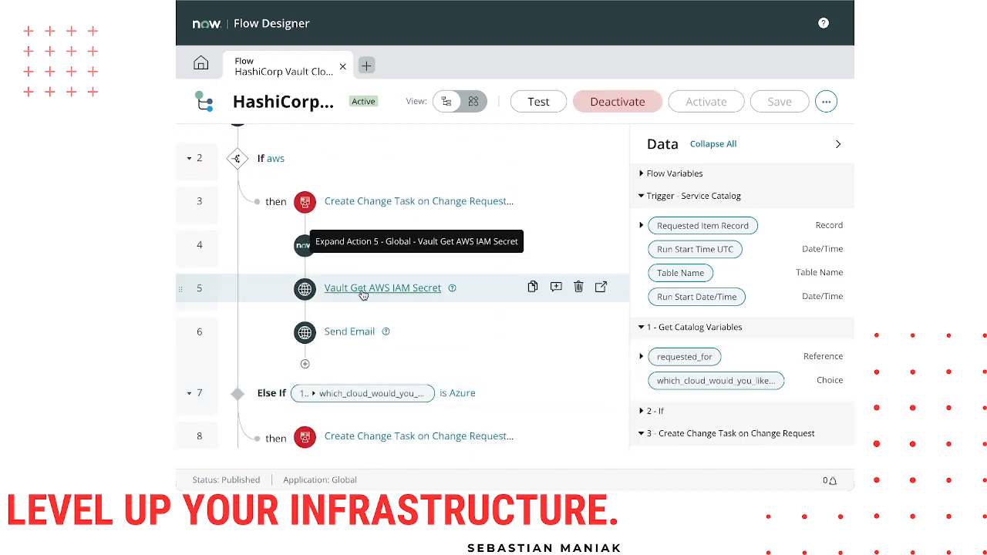
click(347, 334)
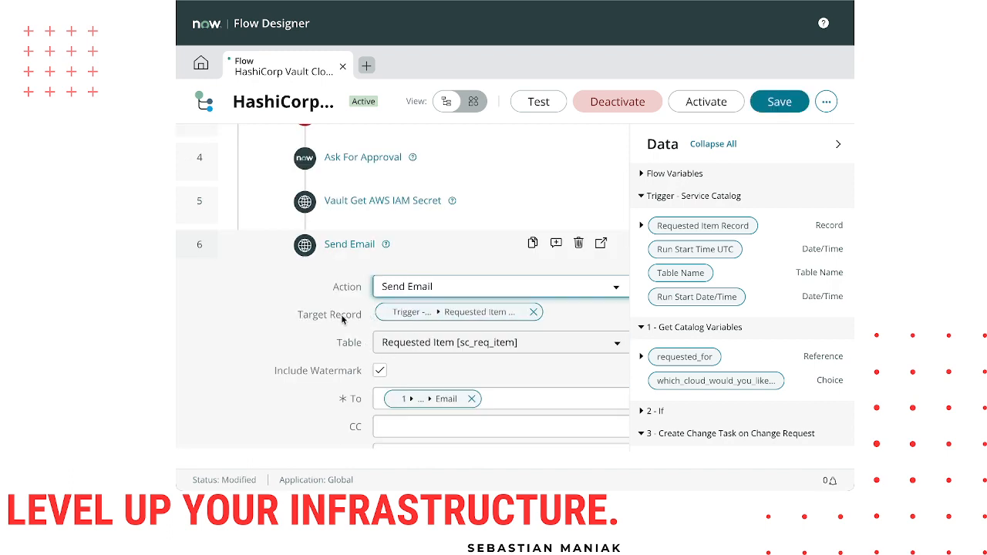
mouse_move(337, 322)
click(838, 144)
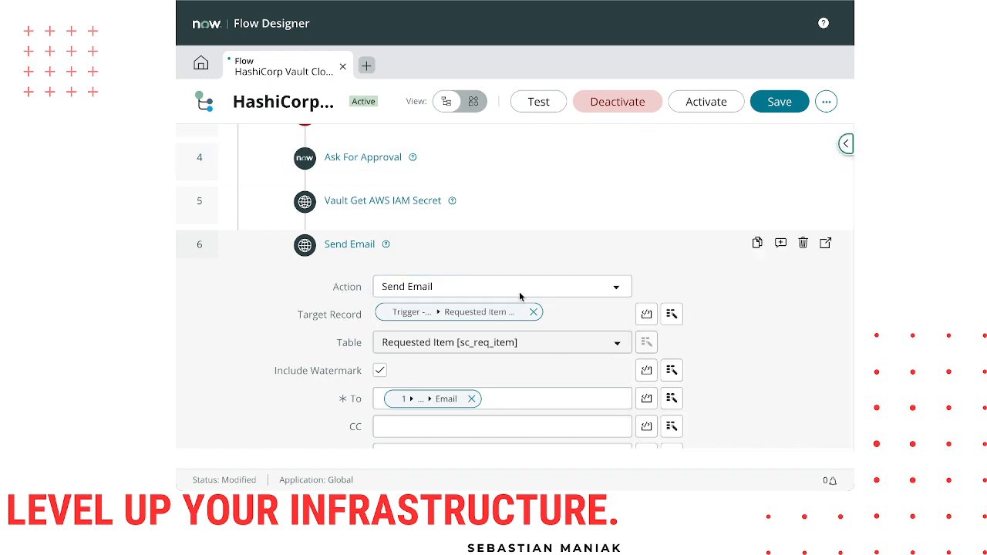
scroll(503, 335, down, 1)
scroll(459, 359, down, 1)
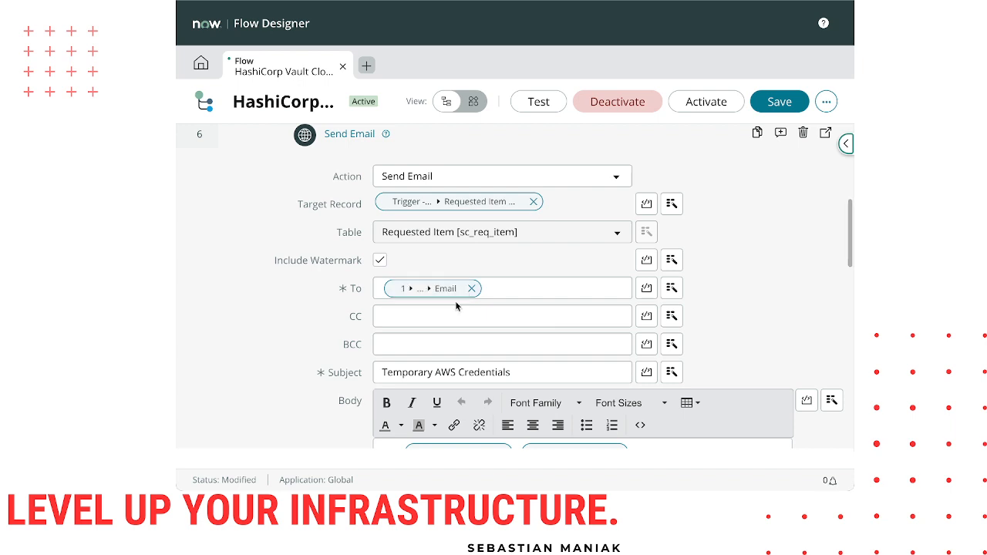
Add the requested_for Email variable to the Send Email action's recipients, and remove the duplicate entry again.
click(841, 143)
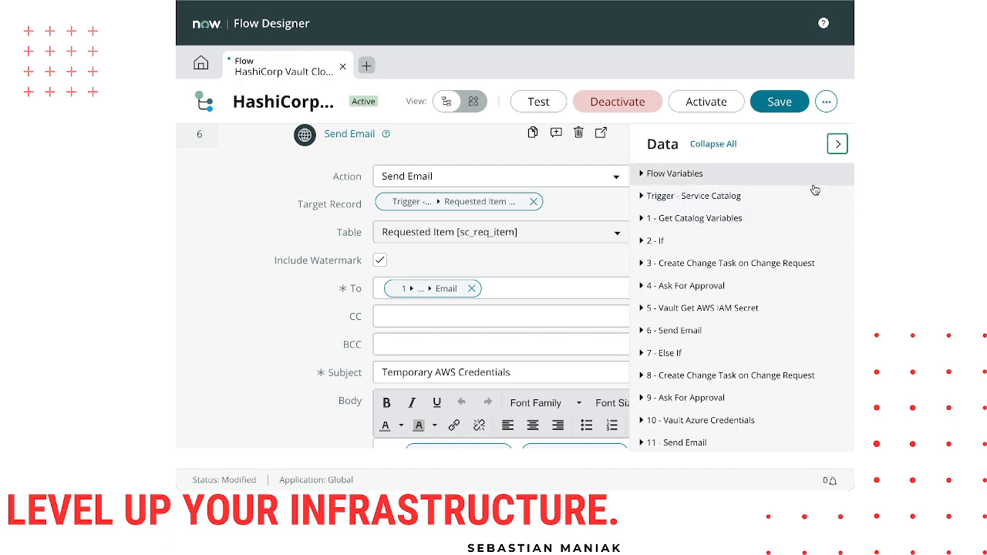
click(645, 174)
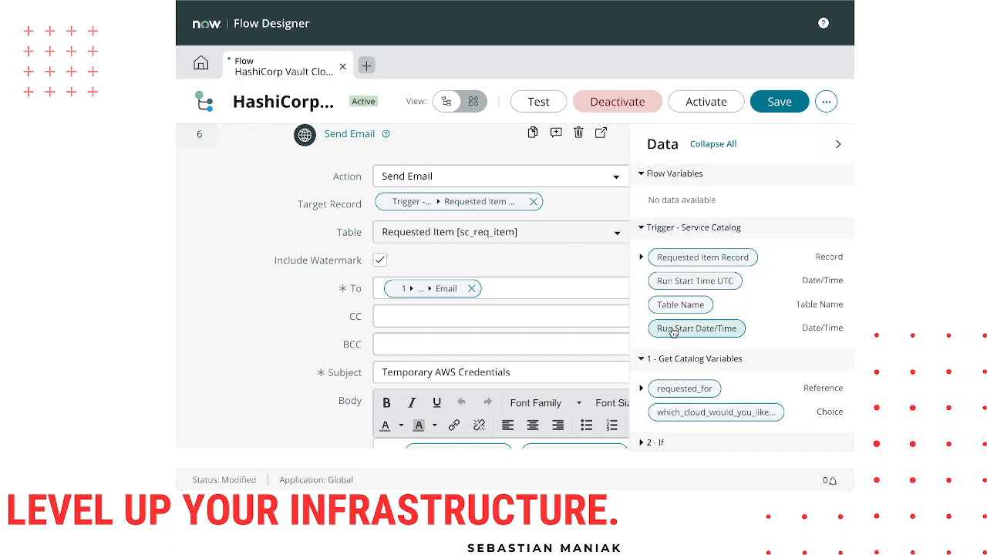
scroll(657, 355, down, 1)
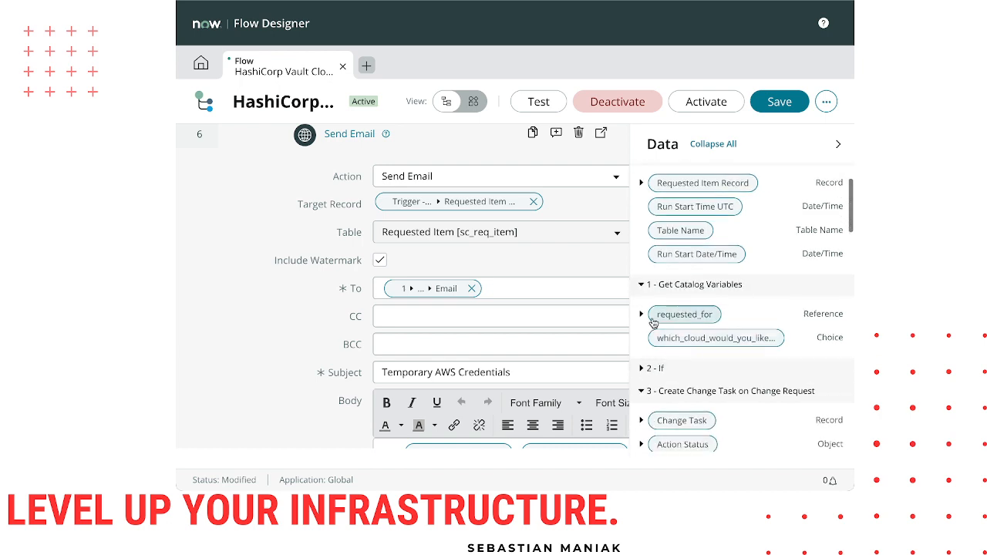
click(642, 314)
scroll(648, 331, down, 3)
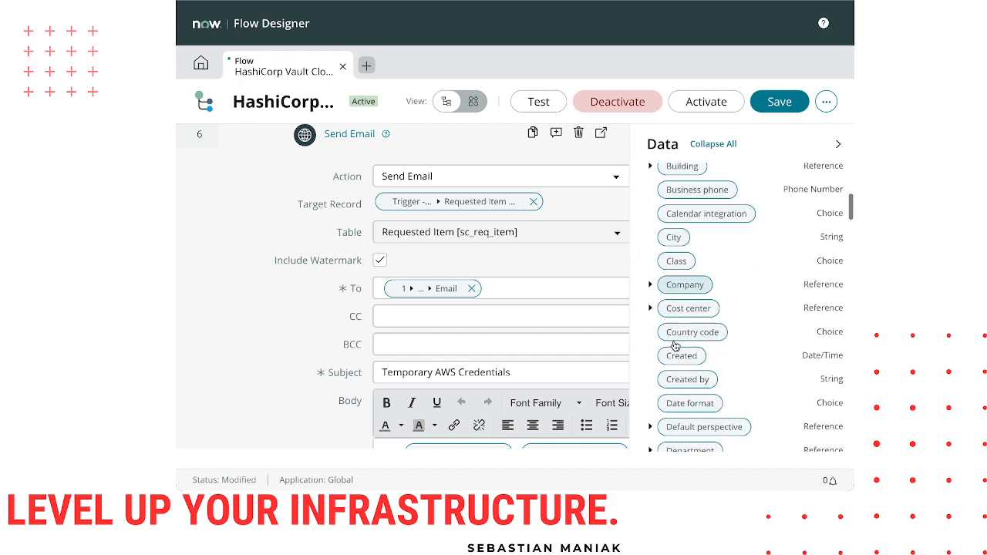
scroll(673, 347, down, 2)
drag(677, 389, 482, 293)
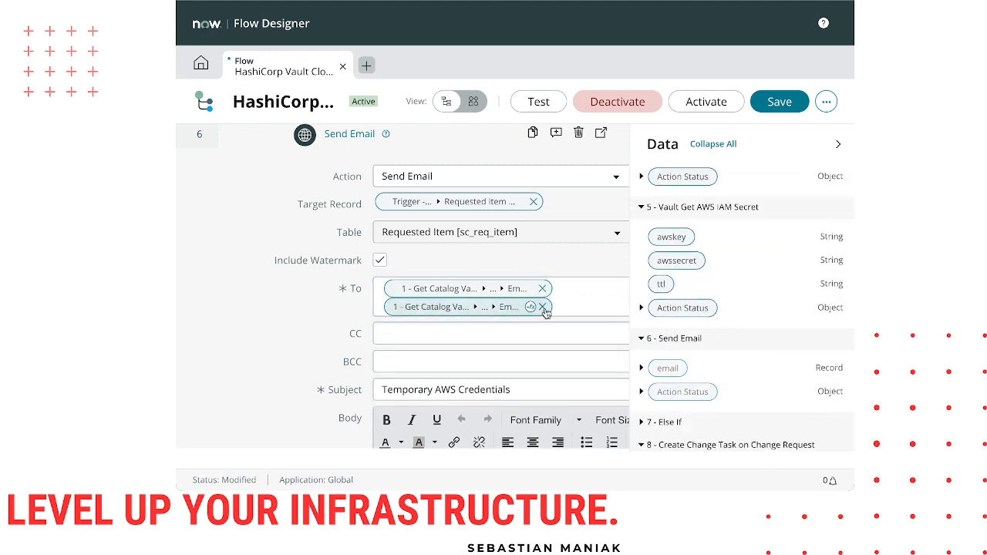
click(543, 308)
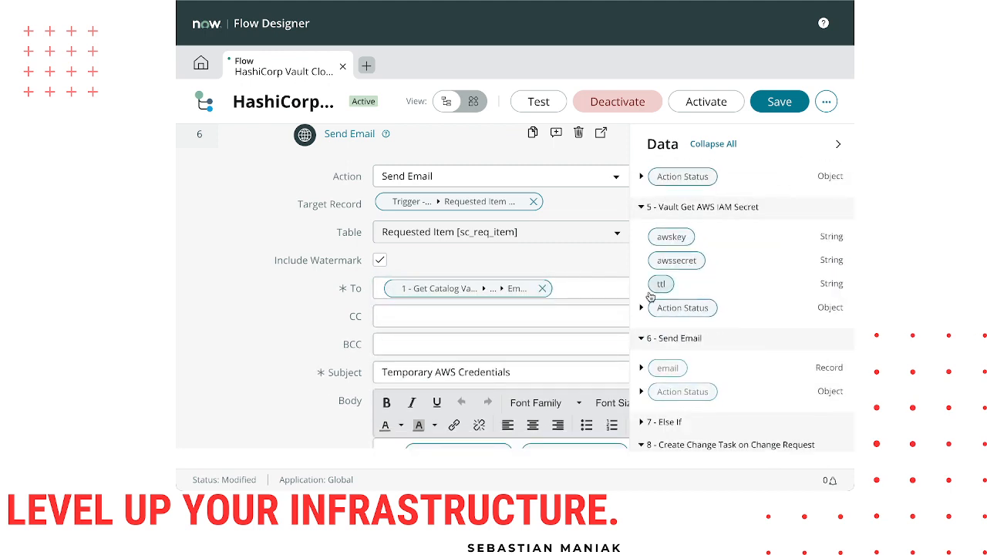
Examine the email body and insert the awskey output from the Vault Get AWS IAM Secret step, then remove it.
scroll(545, 355, down, 3)
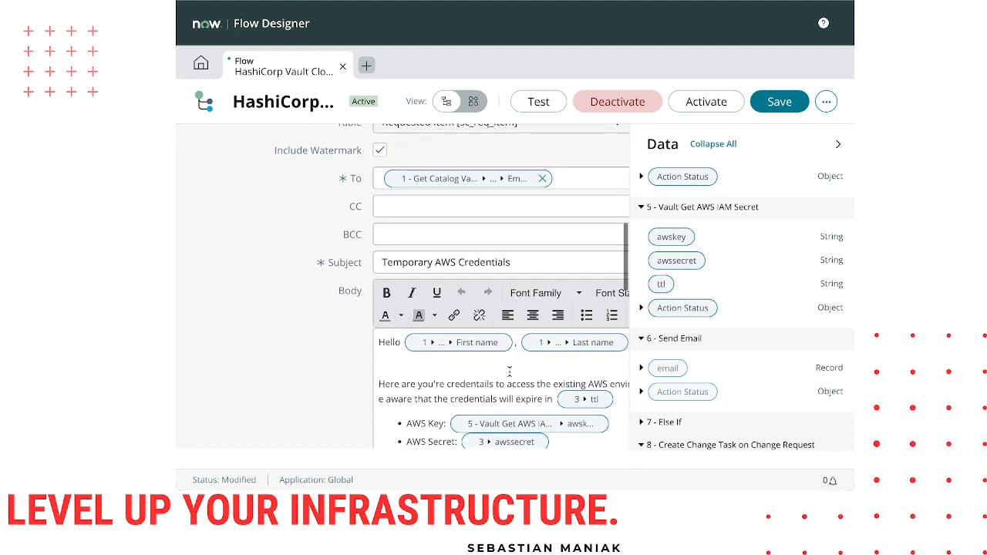
scroll(469, 359, down, 1)
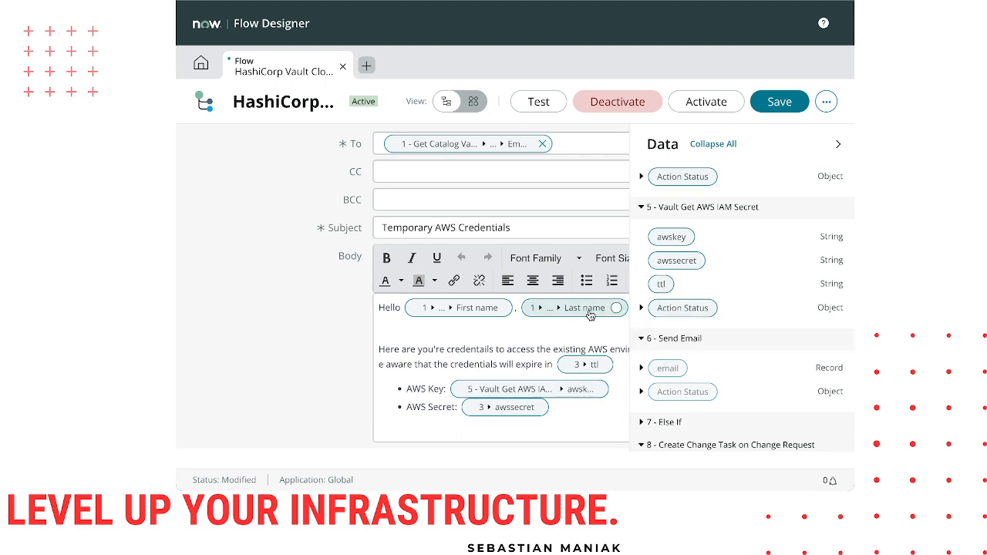
scroll(683, 297, down, 3)
scroll(683, 293, up, 3)
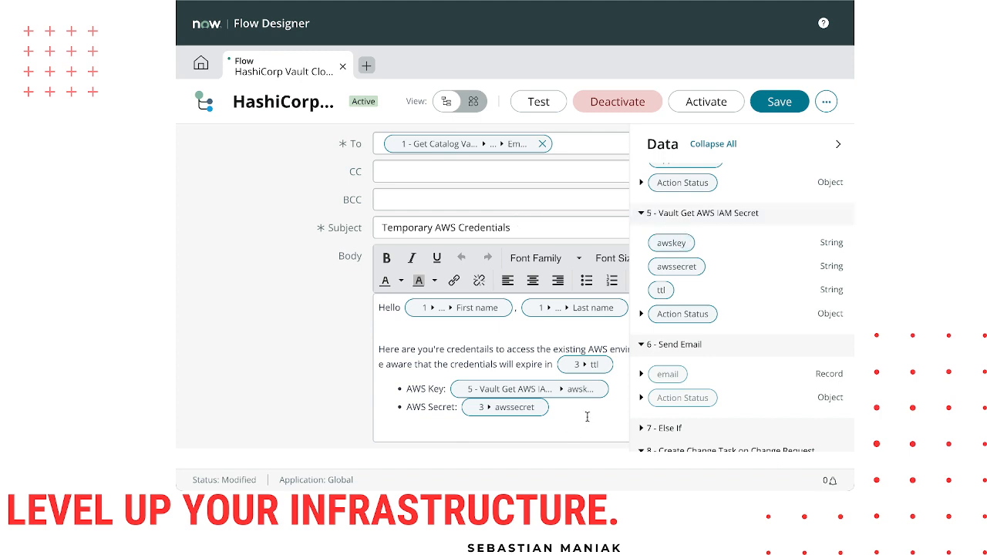
drag(672, 243, 586, 405)
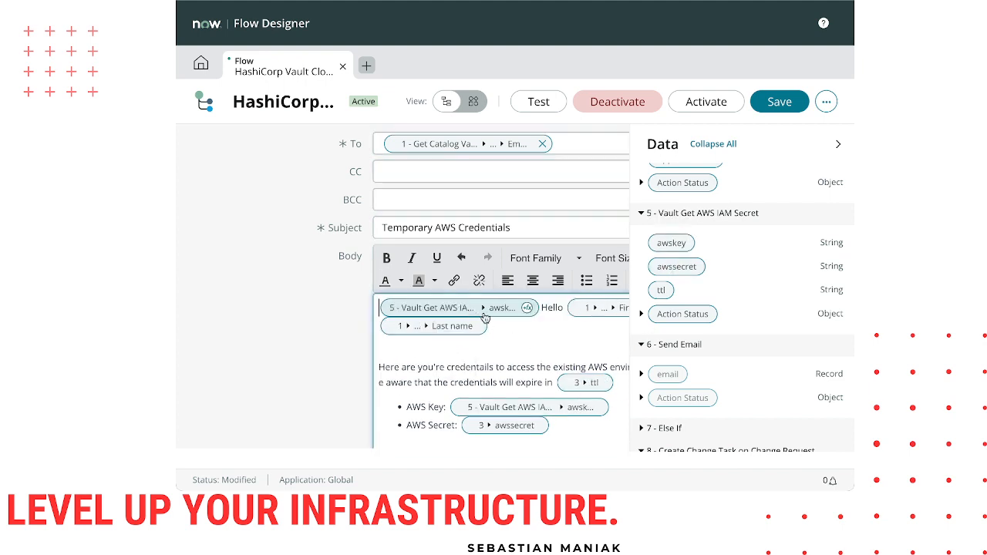
key(BackSpace)
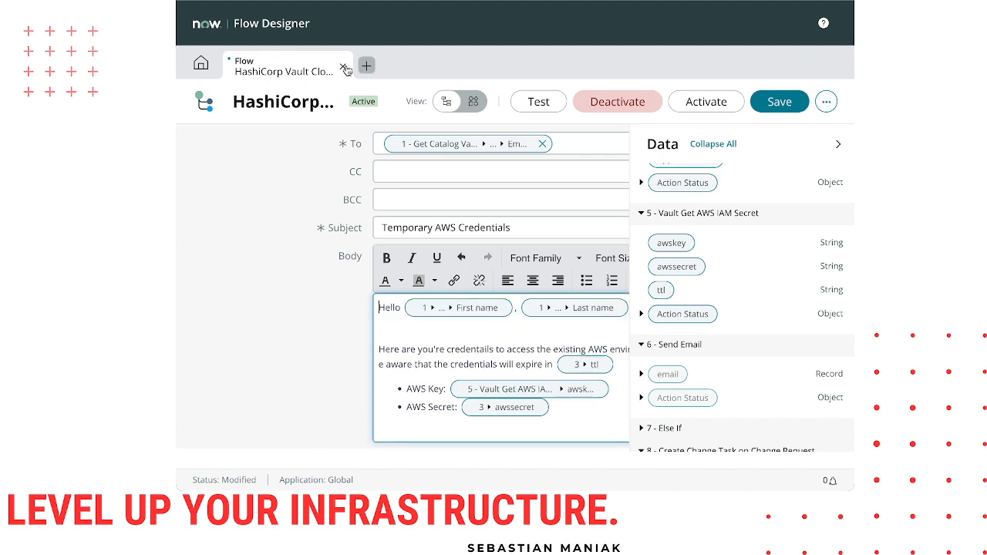
Collapse the AWS branch's Send Email action and hide the flow's data variables.
click(203, 66)
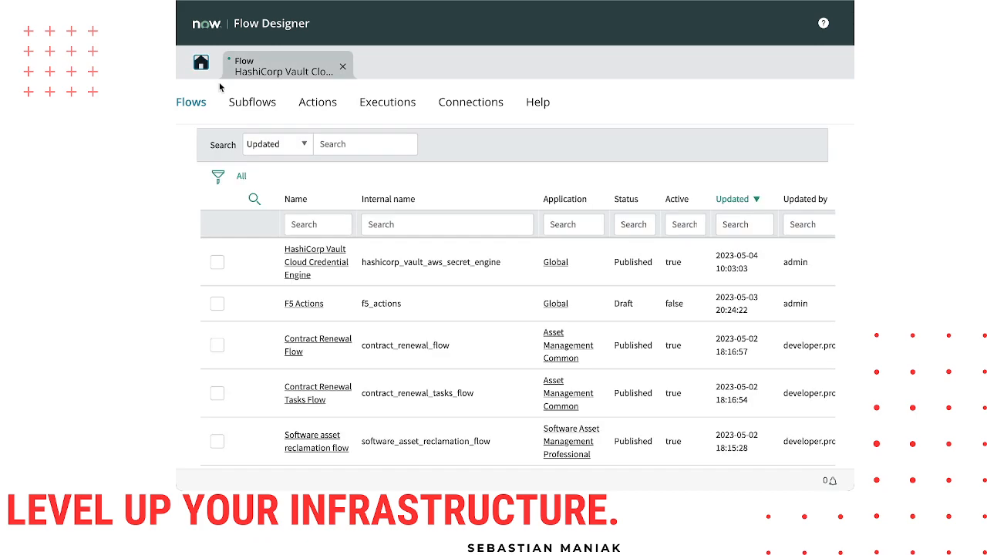
click(284, 67)
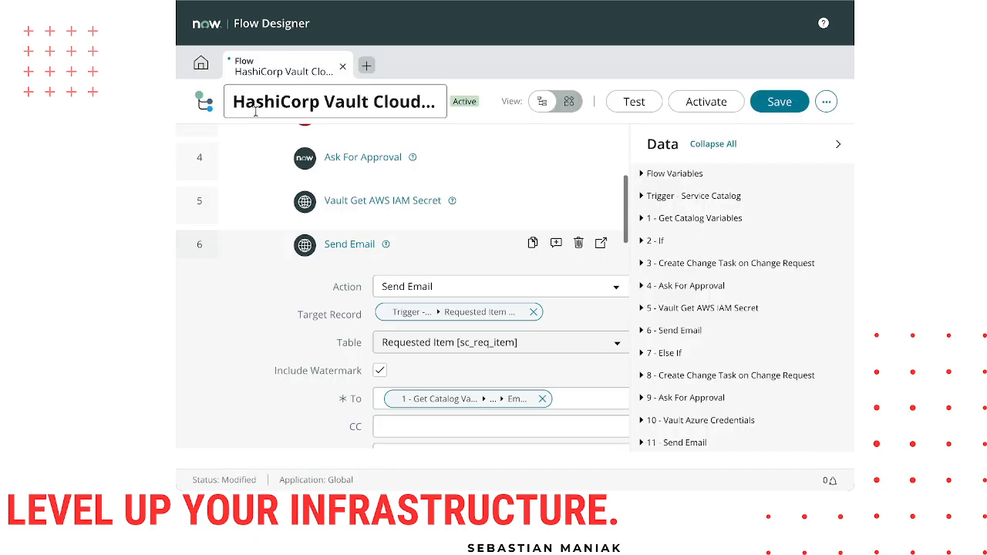
click(459, 244)
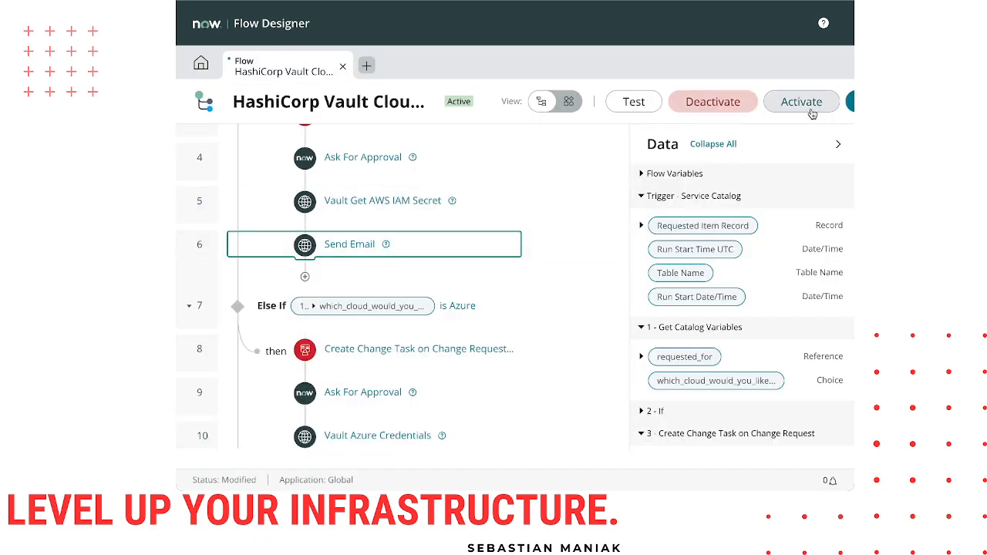
click(838, 143)
scroll(422, 293, down, 1)
scroll(421, 282, up, 3)
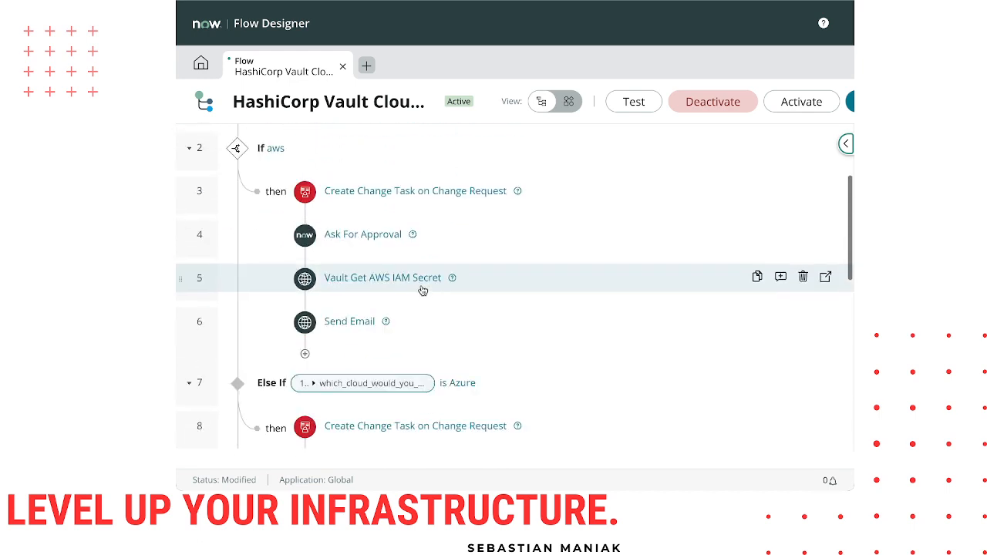
Find the Vault Azure Credentials action in the flow's Azure branch and open its definition.
scroll(378, 270, down, 1)
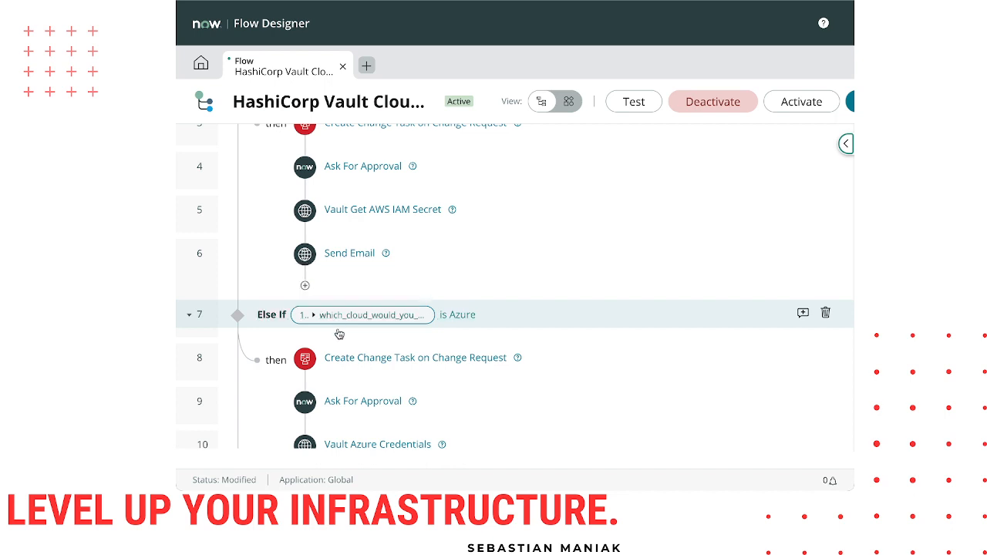
scroll(360, 375, down, 1)
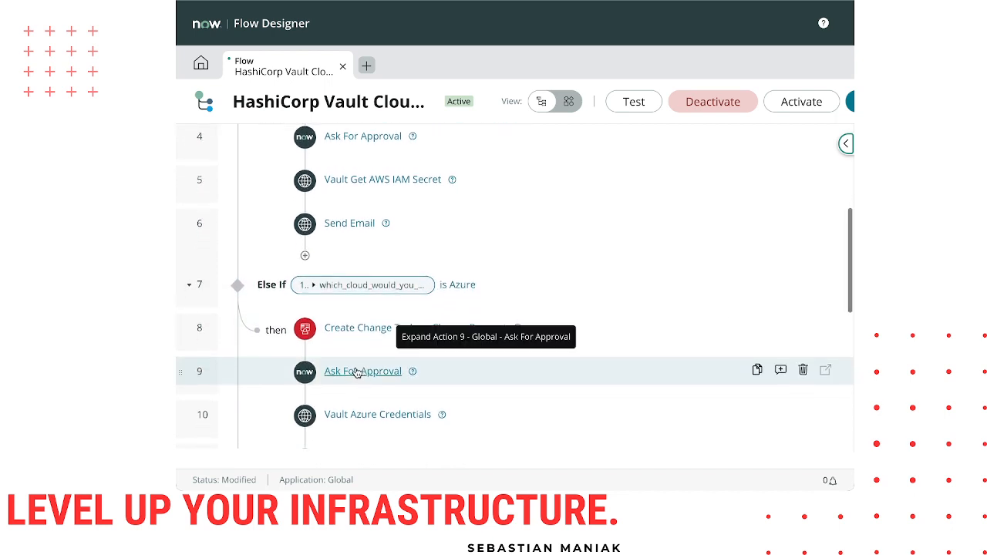
scroll(359, 362, down, 1)
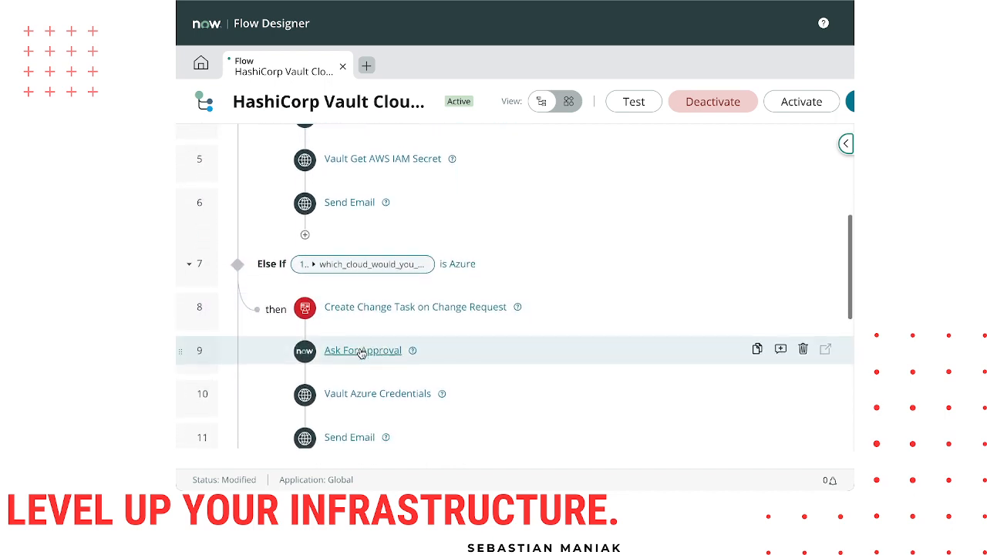
scroll(363, 389, down, 3)
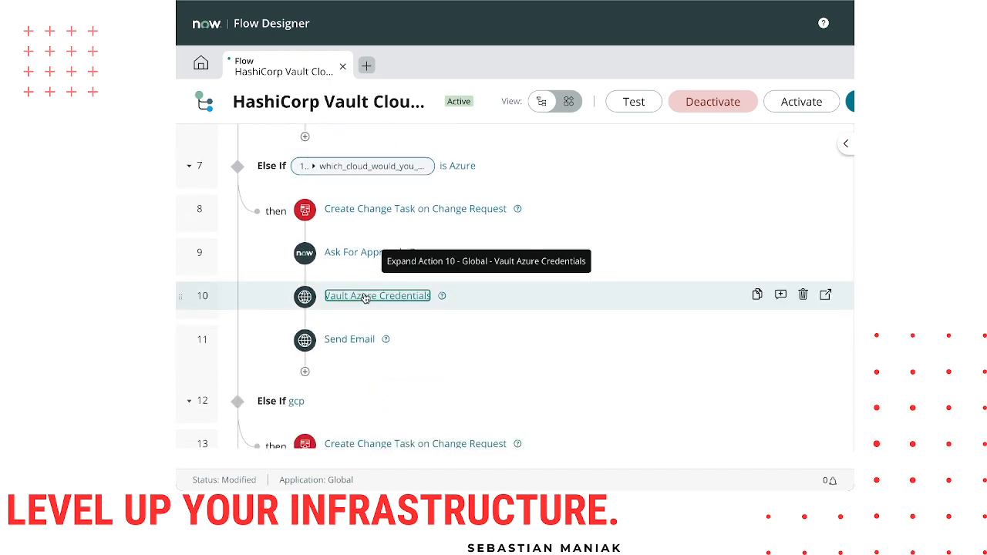
click(365, 298)
click(826, 296)
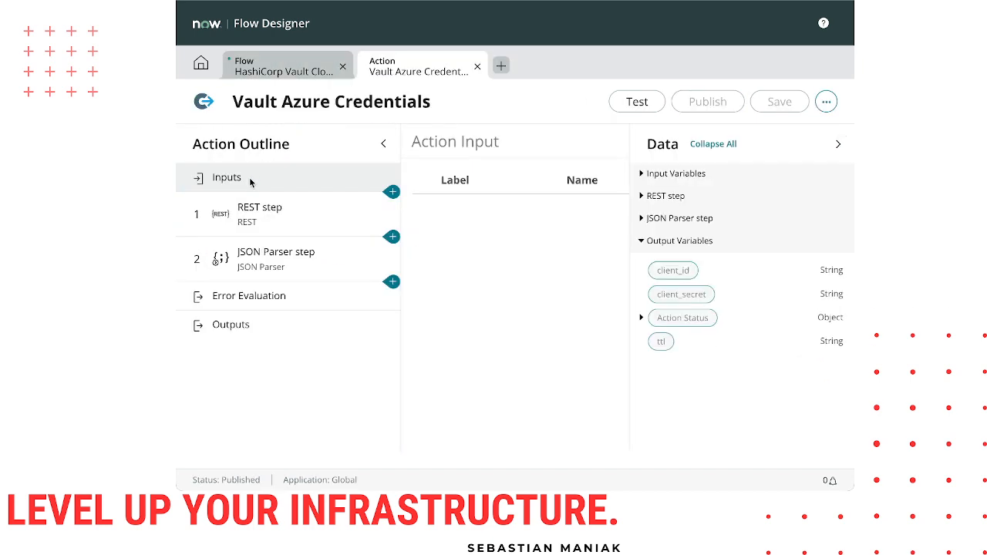
Clear the f5_access credential alias in the REST step and inspect the resource path /v1/azure/creds/edu-app.
click(254, 222)
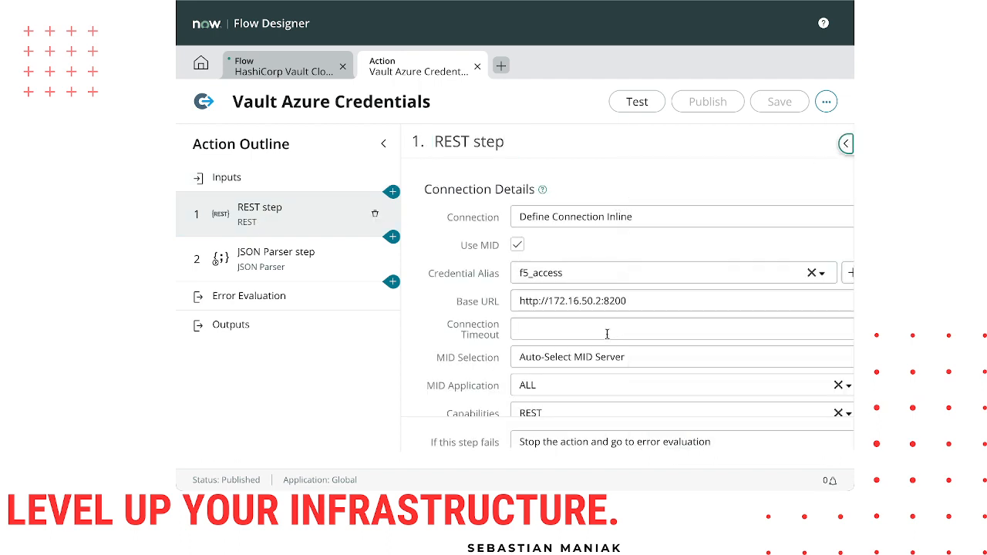
scroll(621, 328, down, 1)
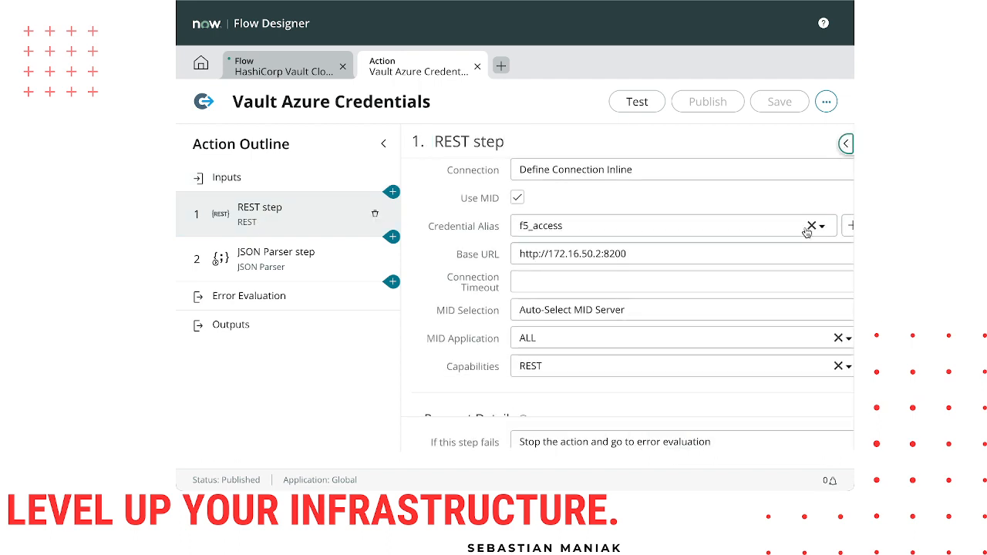
click(810, 227)
scroll(509, 290, down, 3)
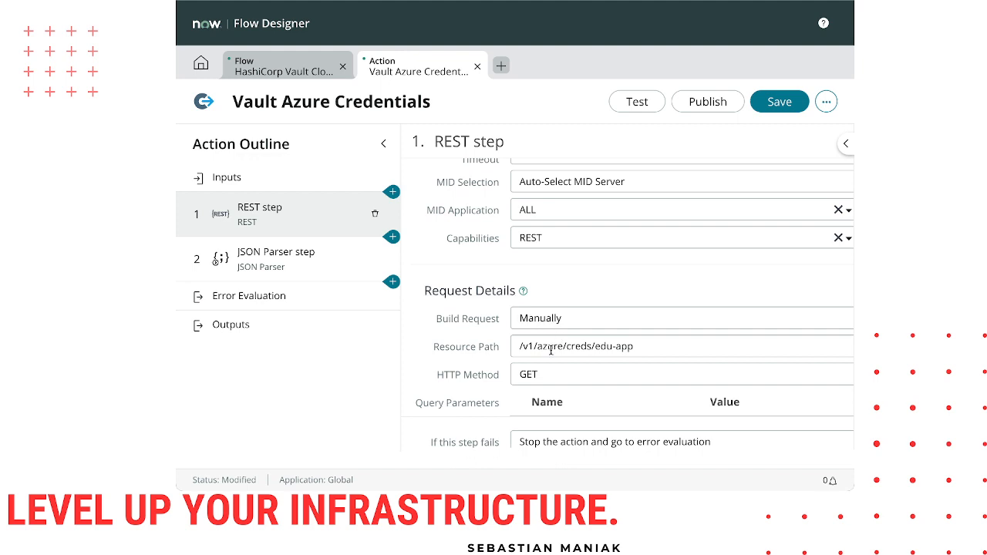
drag(520, 347, 712, 361)
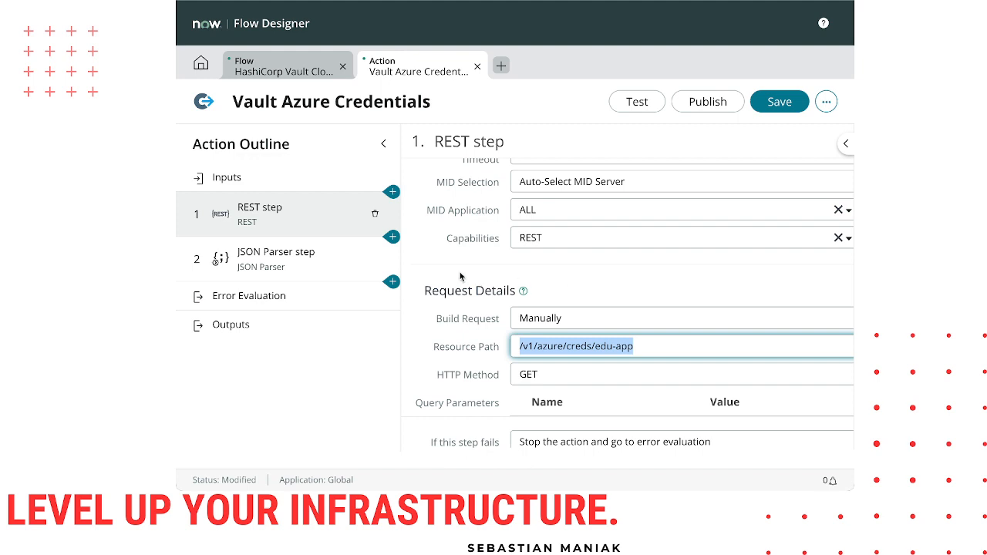
Examine the JSON Parser step's sample response payload and target structure, with the action outline hidden.
click(317, 264)
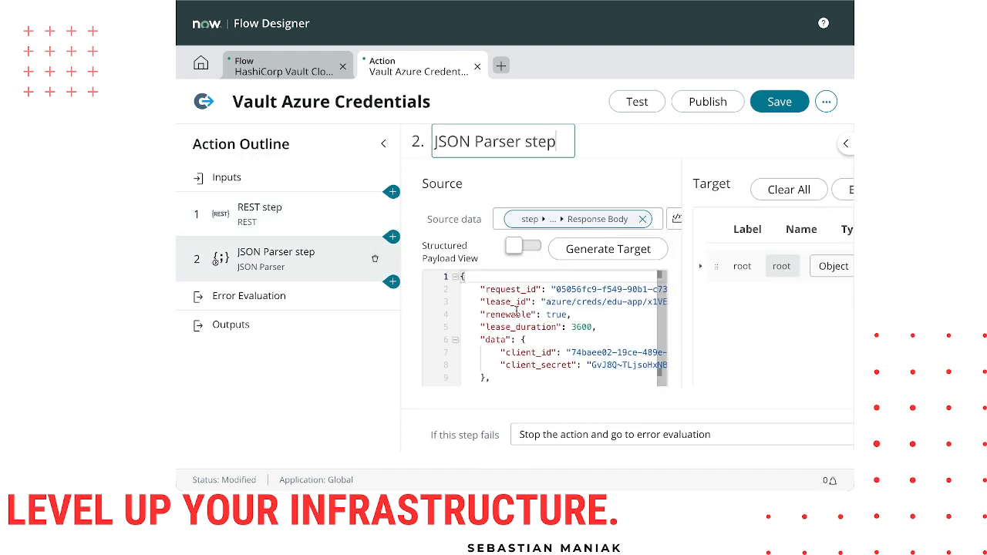
click(384, 144)
scroll(411, 328, down, 3)
scroll(411, 328, down, 2)
scroll(410, 331, up, 5)
scroll(410, 331, down, 6)
scroll(410, 331, up, 5)
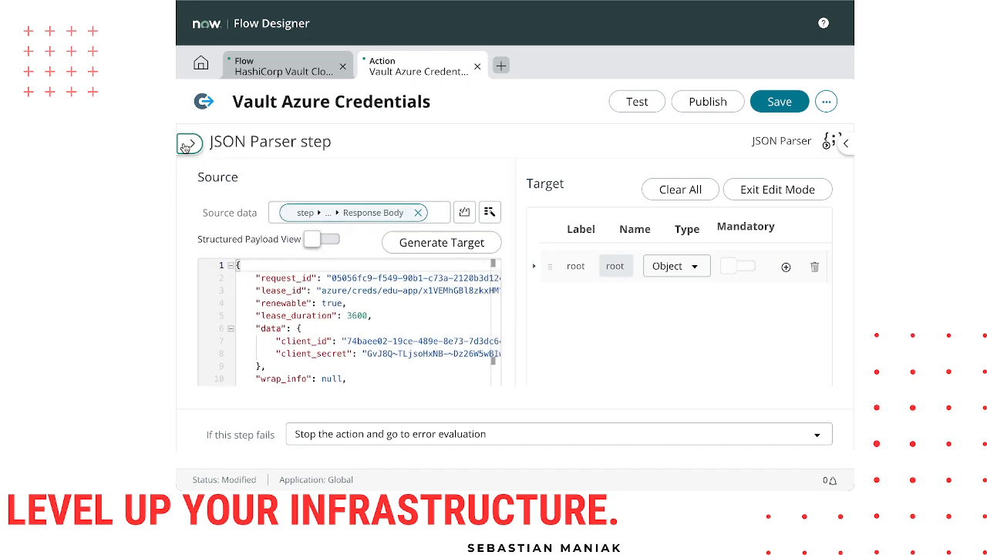
Examine how the action outputs client_id, client_secret and ttl are mapped, and return to the HashiCorp Vault flow's Azure branch.
click(184, 144)
click(262, 329)
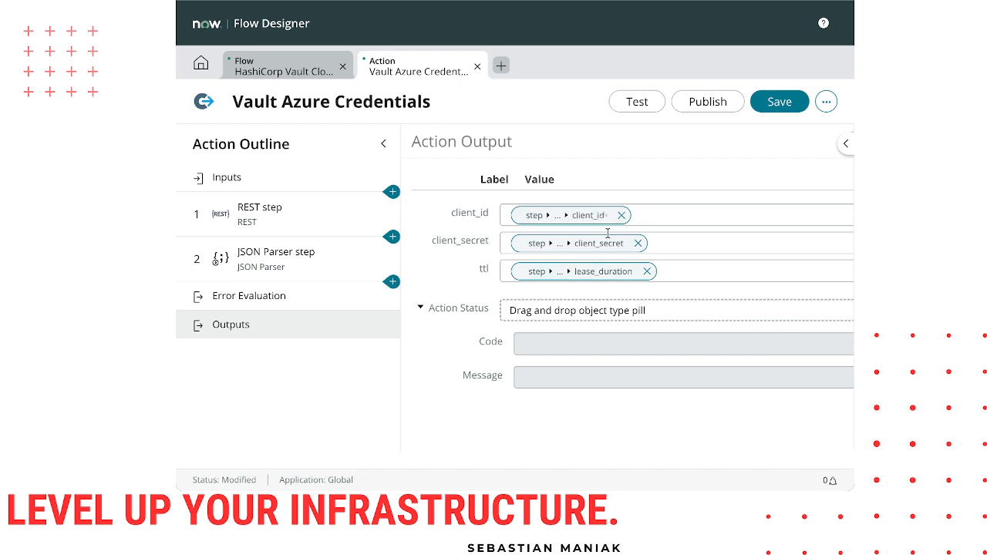
click(286, 69)
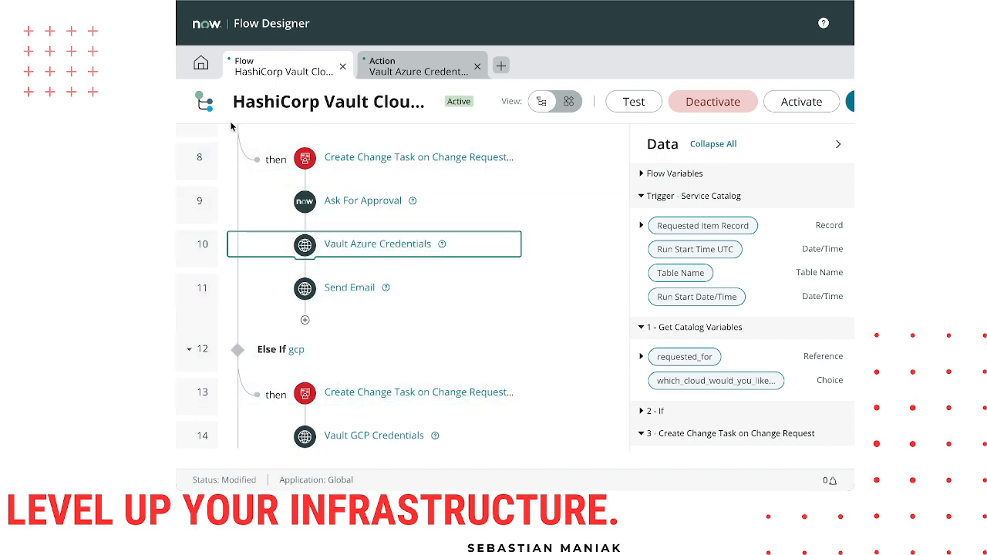
scroll(358, 267, down, 3)
scroll(358, 274, up, 6)
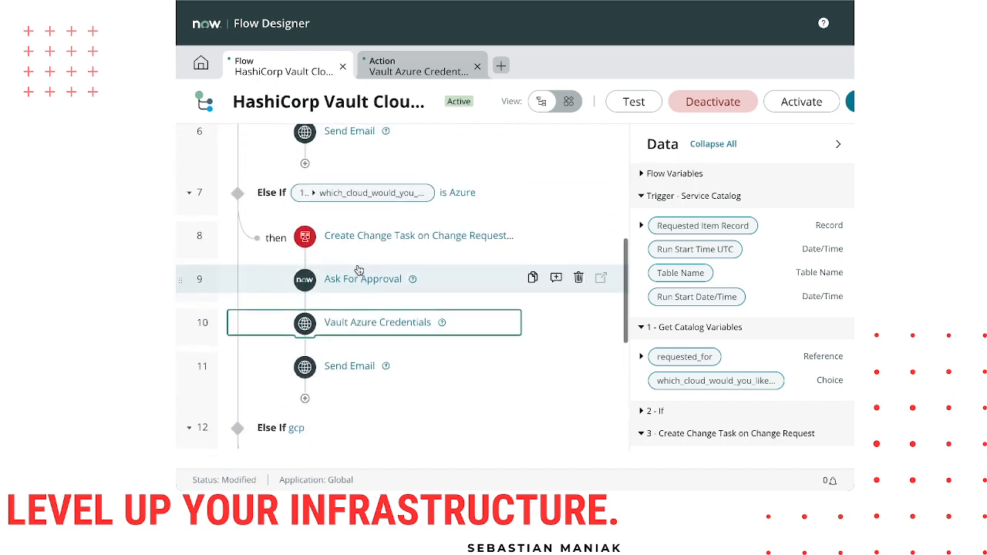
scroll(332, 243, up, 1)
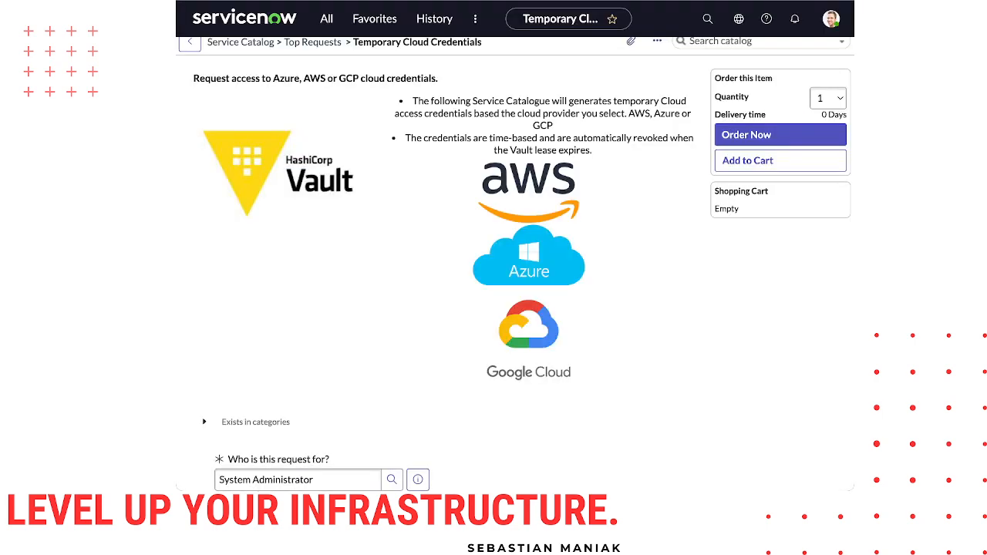
Switch to the ServiceNow catalog page, filter the navigator for Catalog, and open Temporary Cloud Credentials for editing in Catalog Builder.
click(327, 19)
text(catal)
double_click(295, 56)
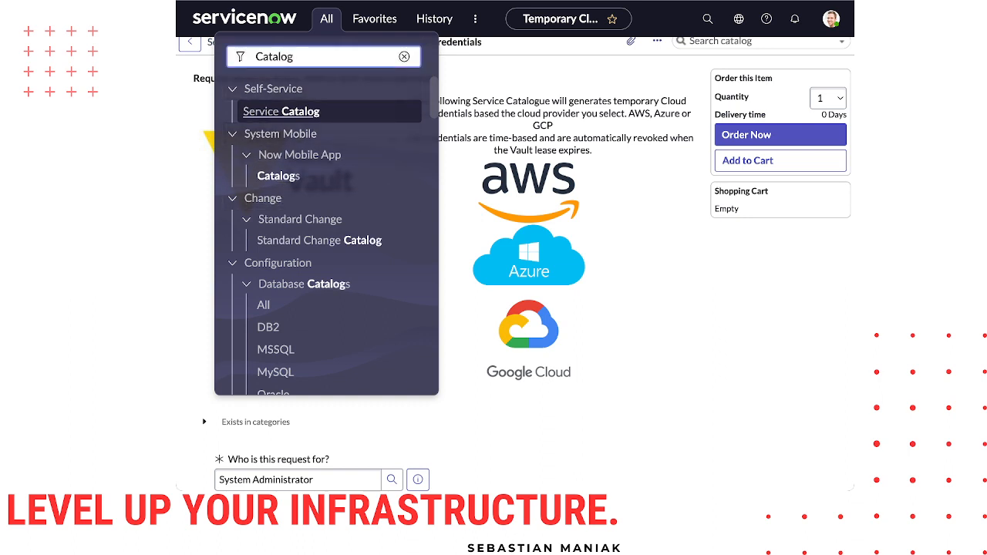
scroll(302, 177, down, 3)
scroll(309, 162, up, 3)
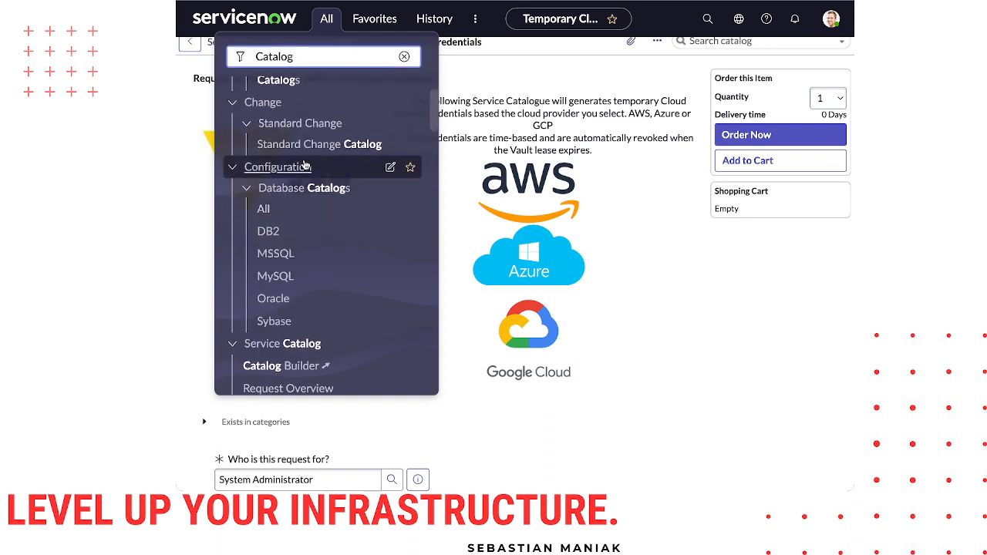
scroll(316, 293, down, 3)
click(324, 419)
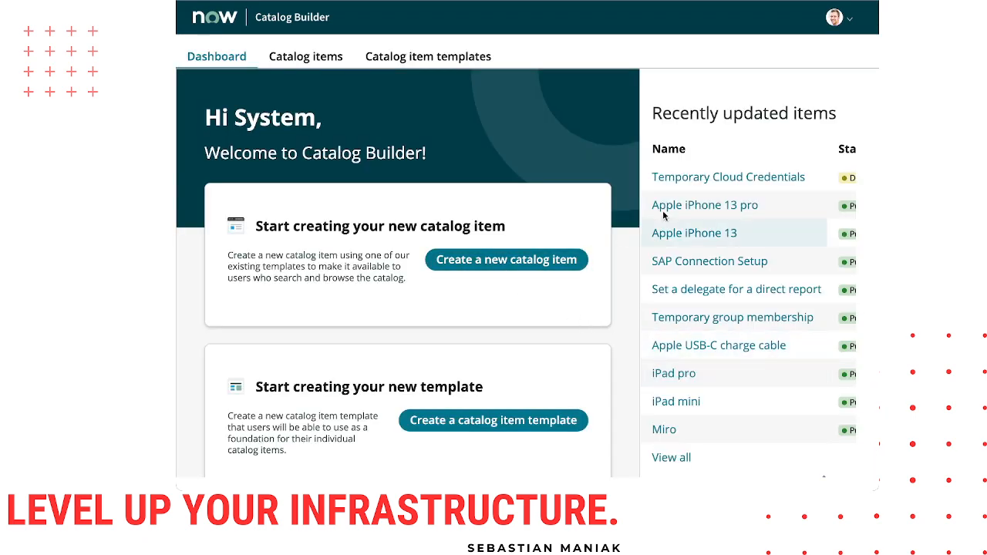
click(715, 177)
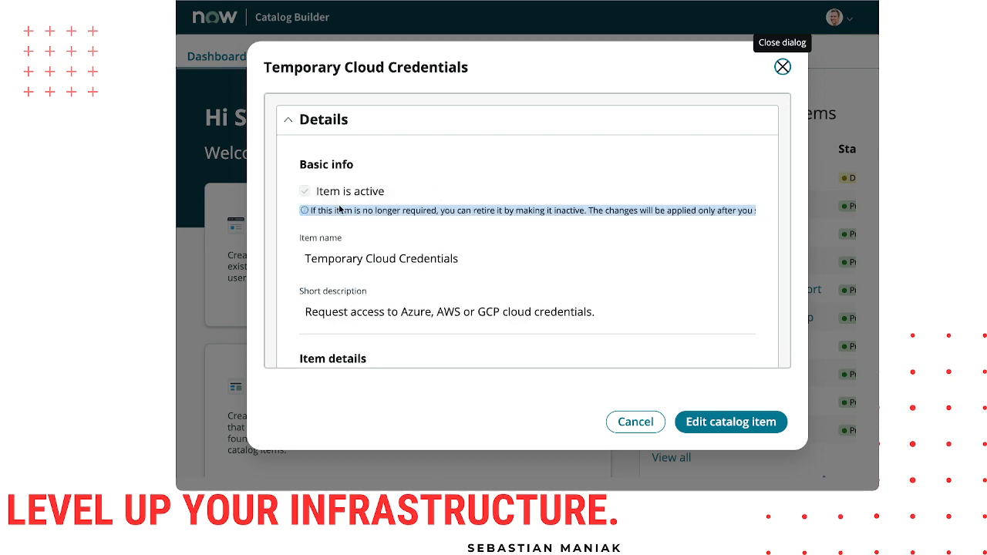
click(694, 423)
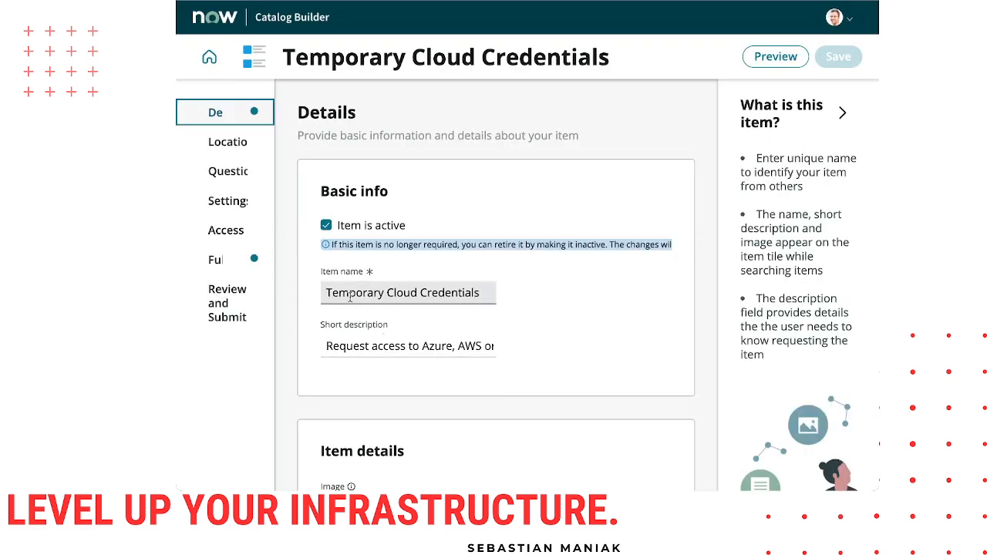
Examine the catalog item's basic info, image and description, and open its catalog and category location settings.
scroll(454, 350, down, 3)
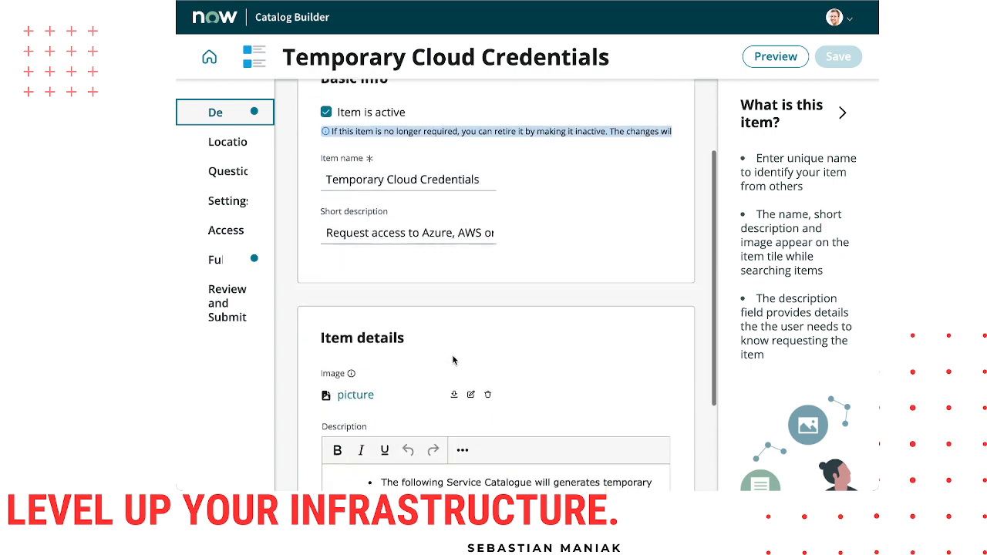
scroll(465, 371, down, 3)
drag(668, 404, 688, 470)
scroll(575, 393, down, 5)
scroll(576, 393, up, 5)
scroll(576, 389, down, 5)
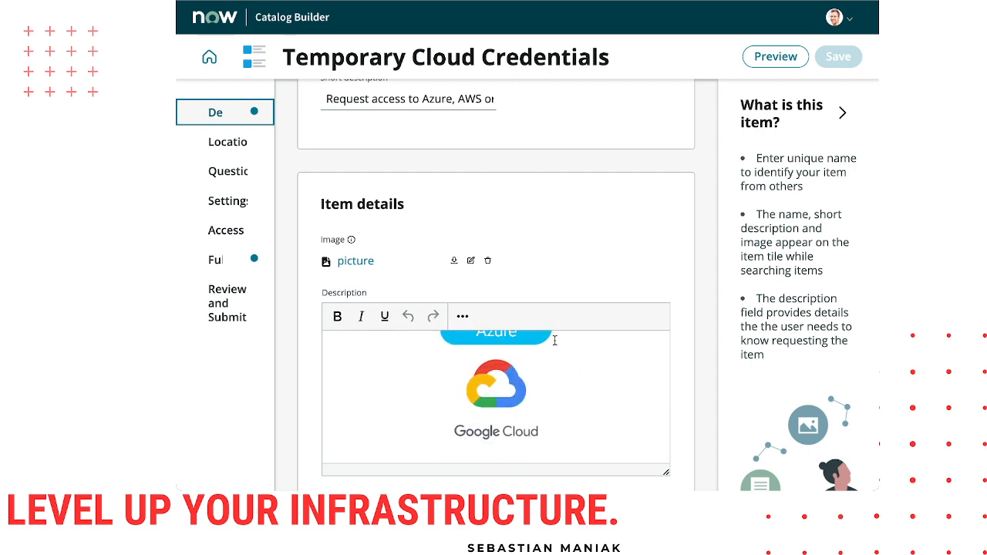
click(231, 144)
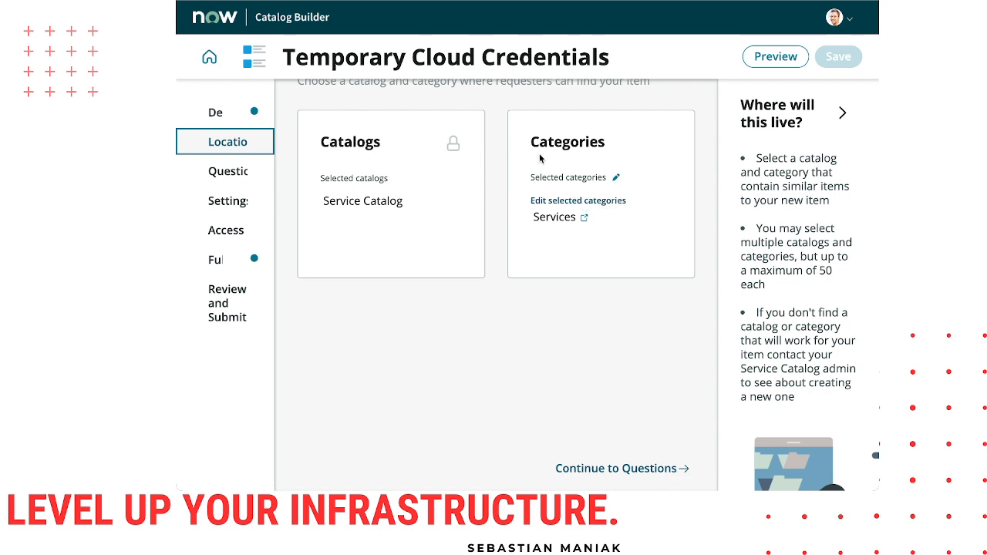
Examine the item's questions, expanding Standard Employee Questions and checking the dynamic behavior of the cloud access question.
click(235, 176)
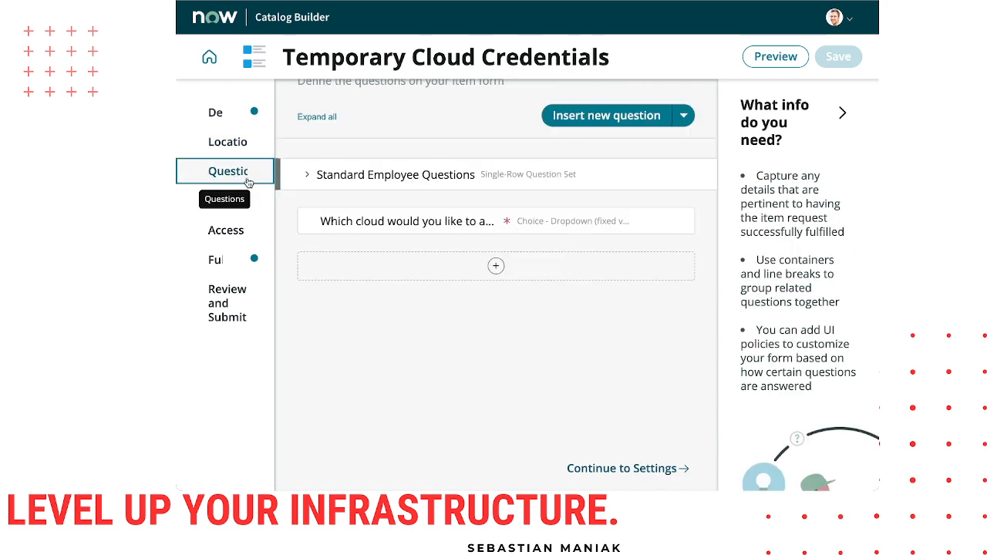
click(306, 176)
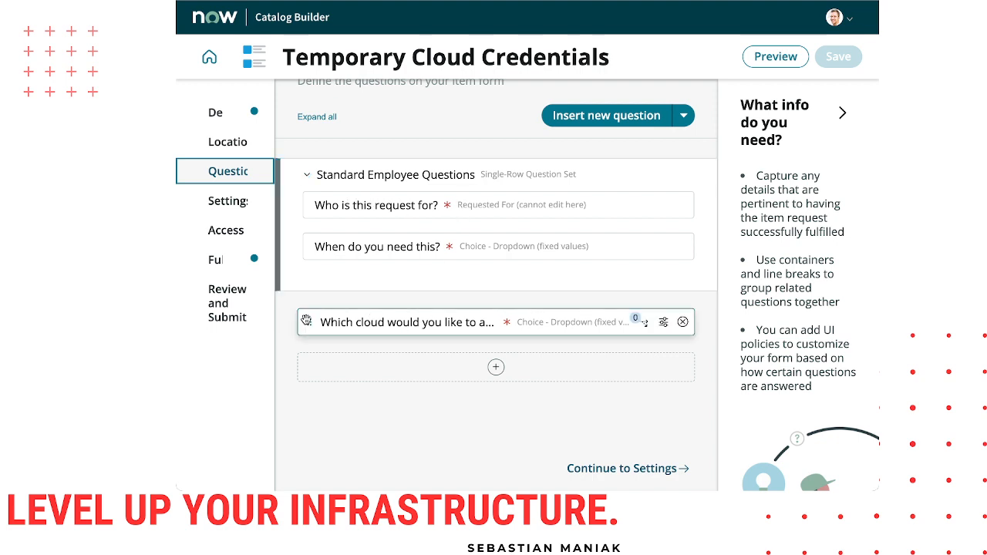
click(646, 325)
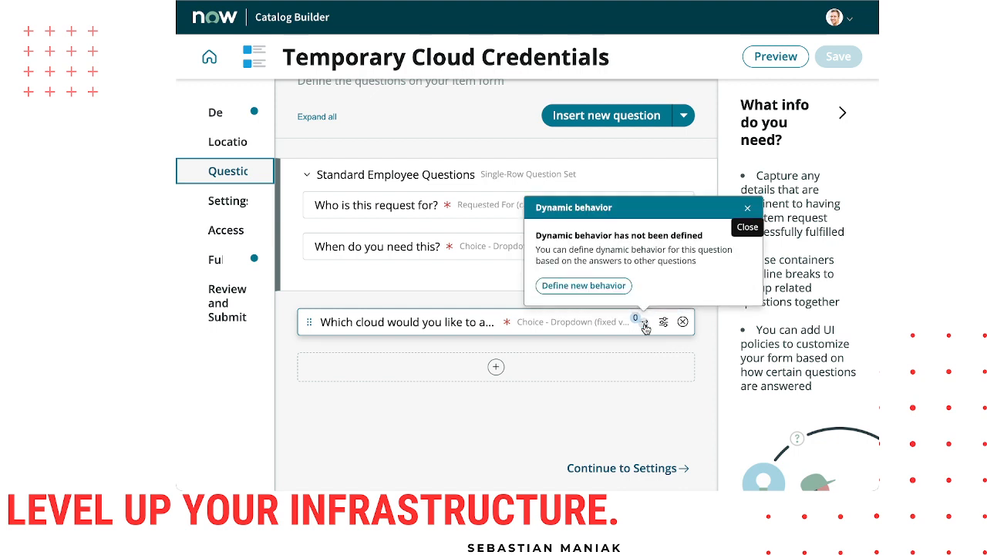
click(747, 208)
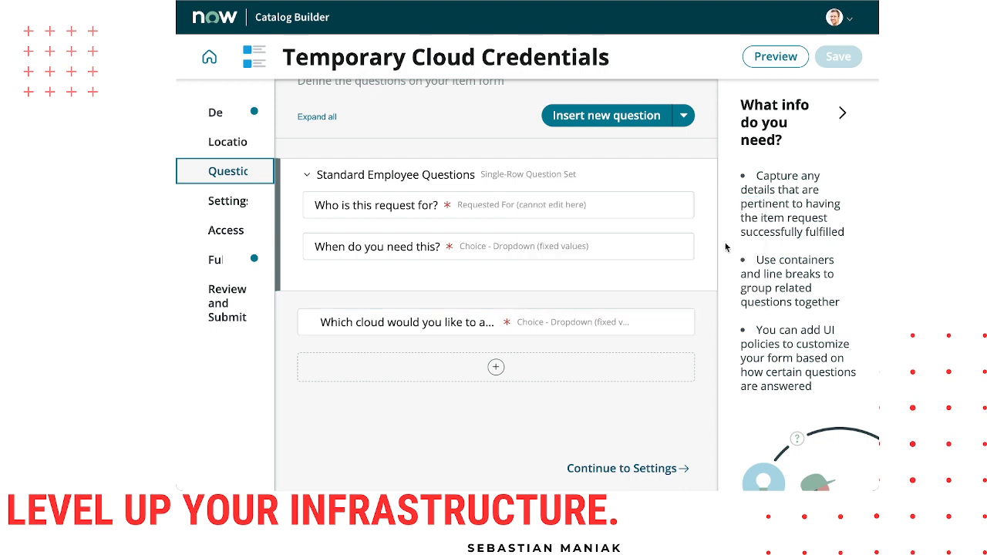
Inspect the type, label, name and available choices of the question "Which cloud would you like to access?", and close it without saving.
click(660, 319)
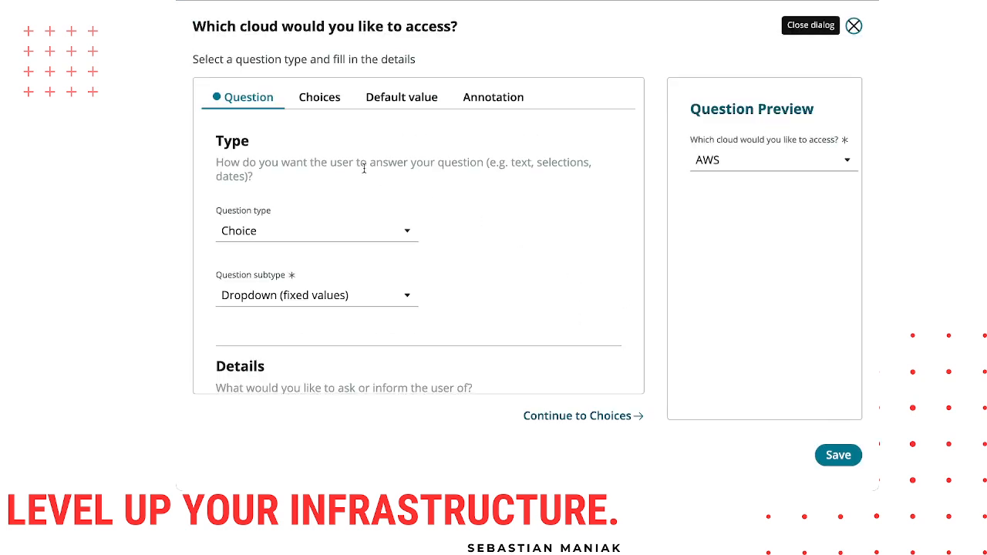
scroll(378, 243, down, 5)
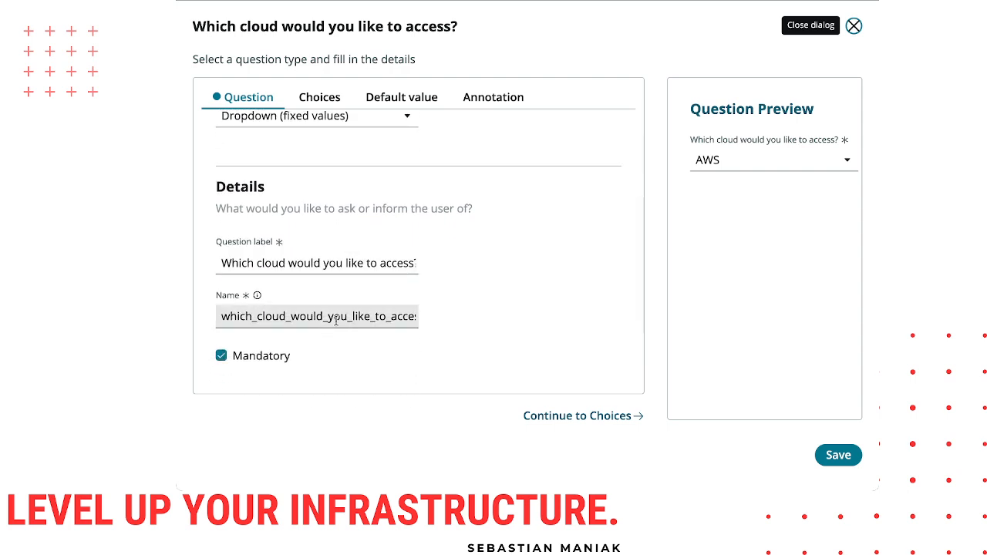
click(324, 101)
scroll(291, 209, down, 2)
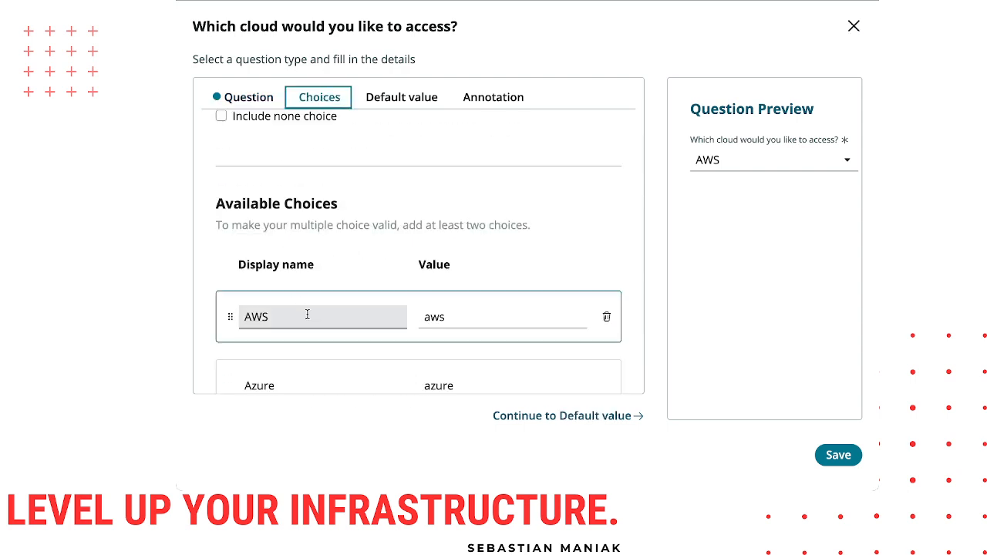
scroll(408, 317, down, 3)
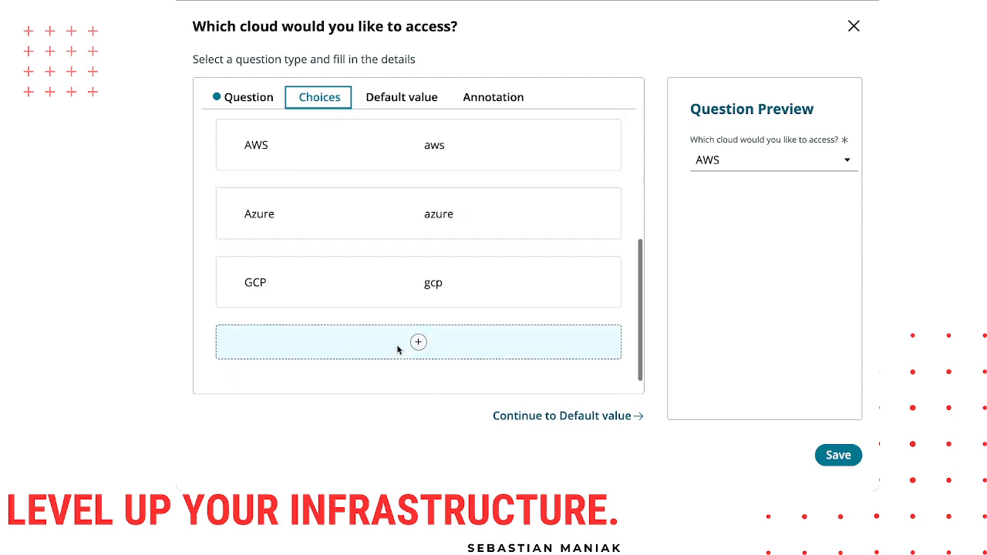
scroll(397, 344, up, 2)
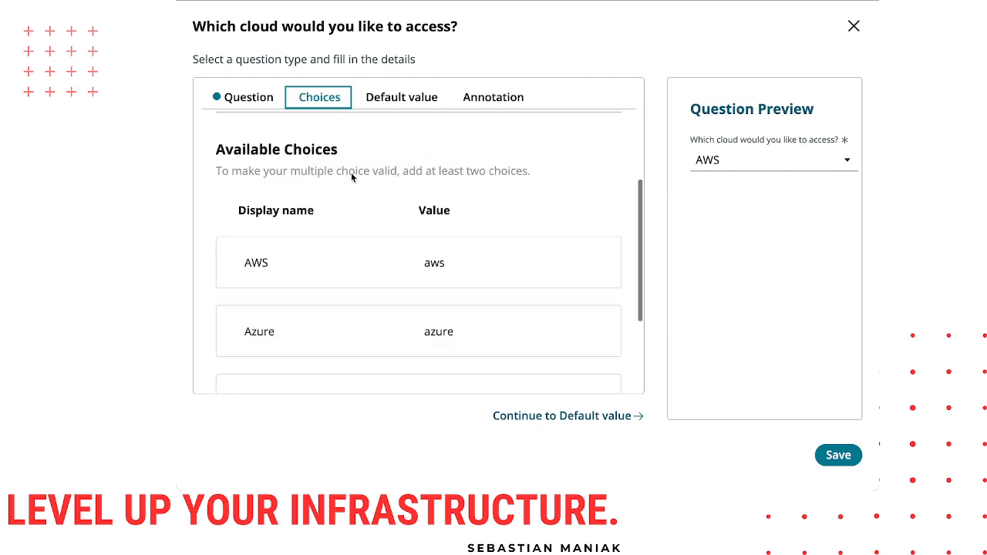
click(272, 97)
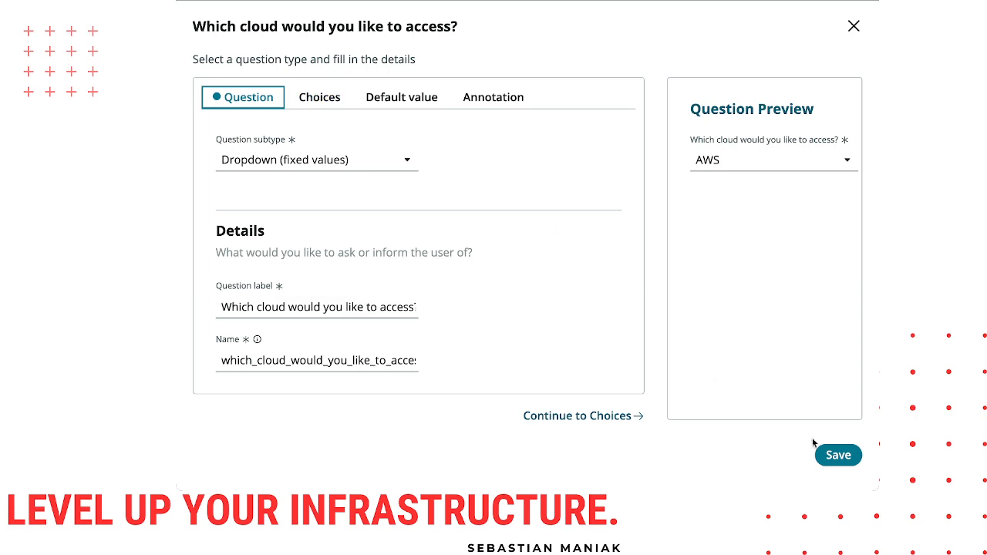
click(854, 26)
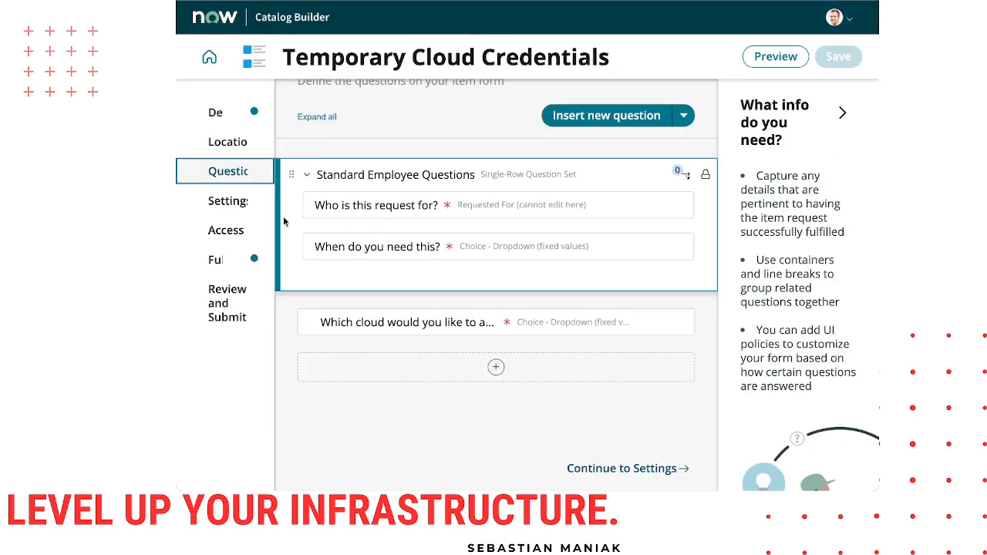
Look through the item's settings, access and fulfillment method with its selected flow, ending at the review and submit section.
click(231, 203)
click(224, 232)
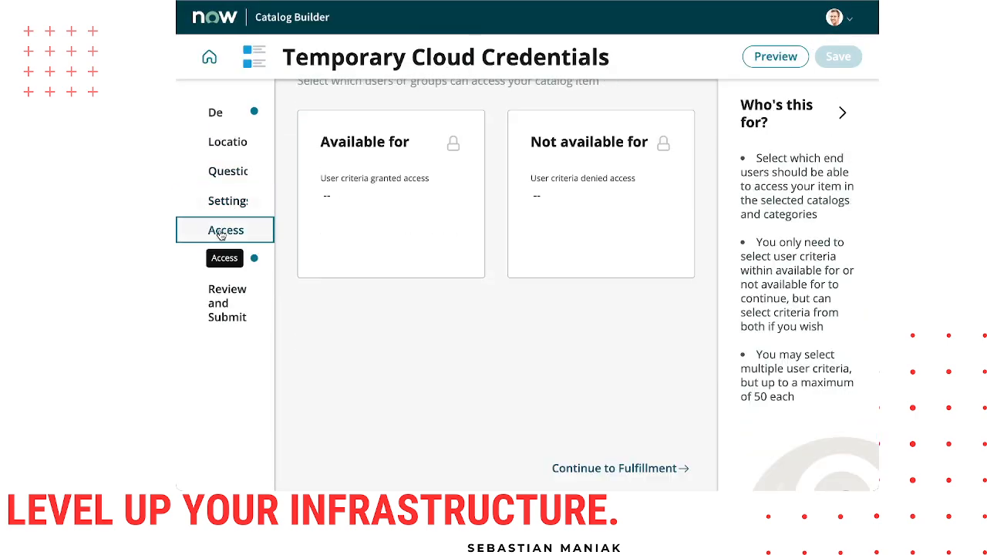
click(222, 260)
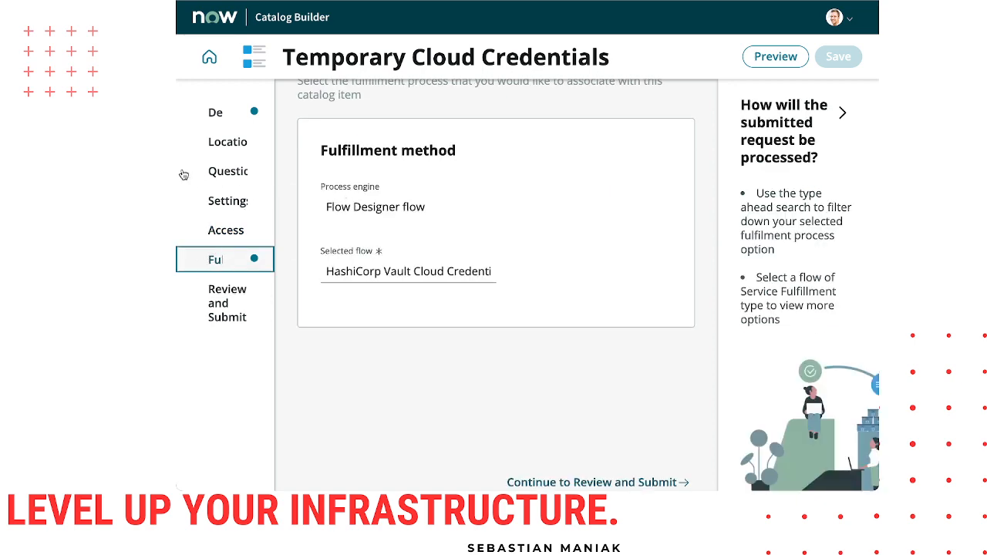
drag(178, 170, 179, 173)
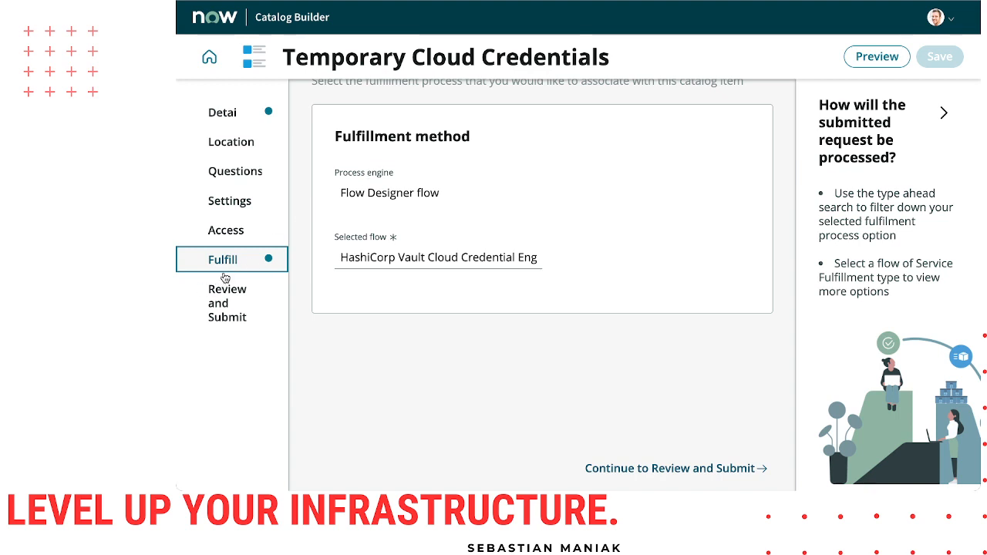
drag(343, 256, 565, 262)
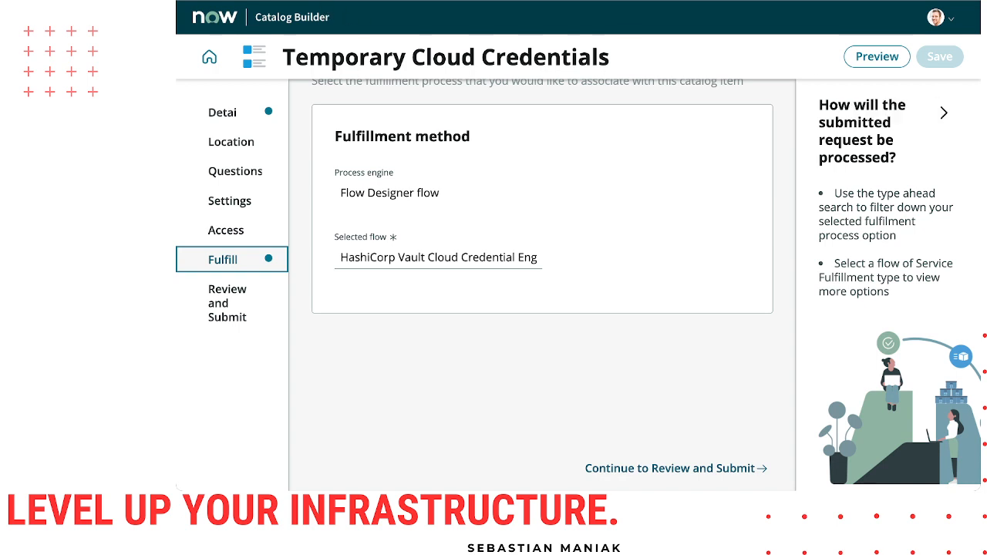
click(228, 305)
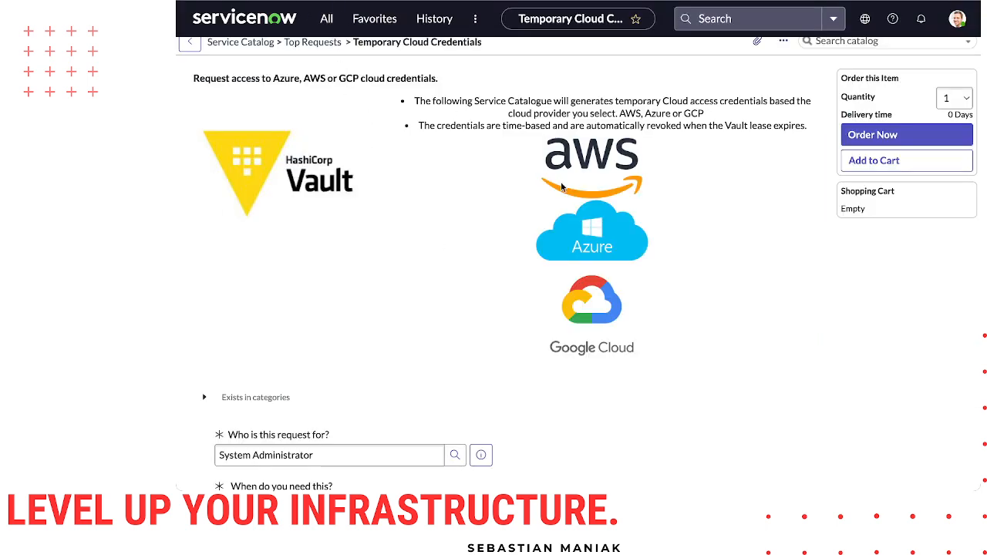
Reload the Temporary Cloud Credentials order form, order AWS access needed today, and open the submitted request.
key(super+r)
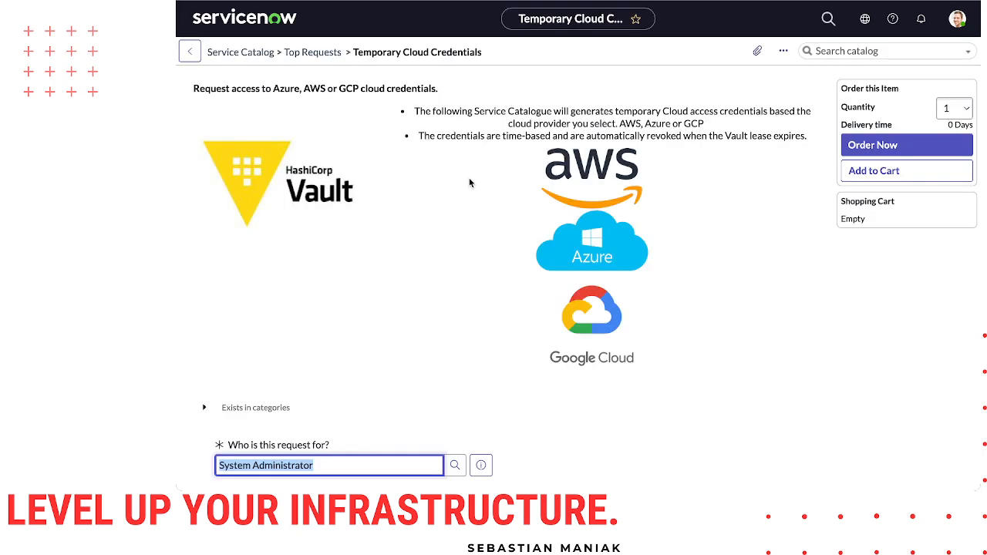
scroll(443, 293, down, 3)
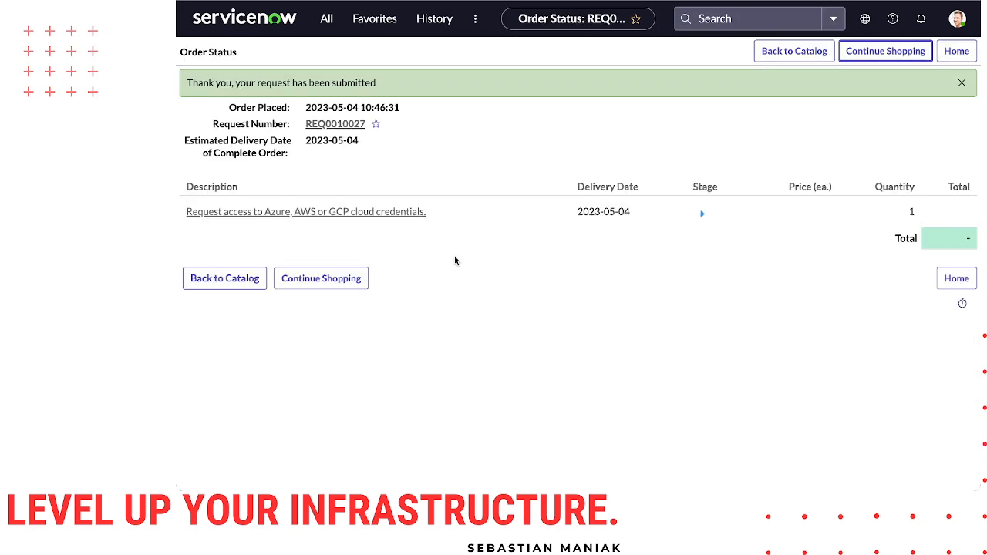
click(337, 128)
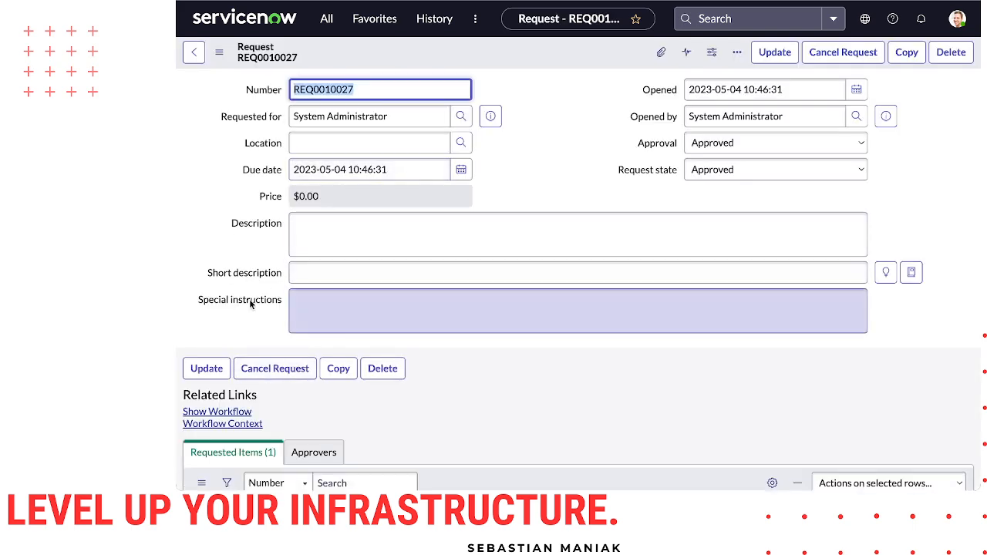
Open the request's Temporary Cloud Credentials item and approve its requested approval.
scroll(251, 305, down, 2)
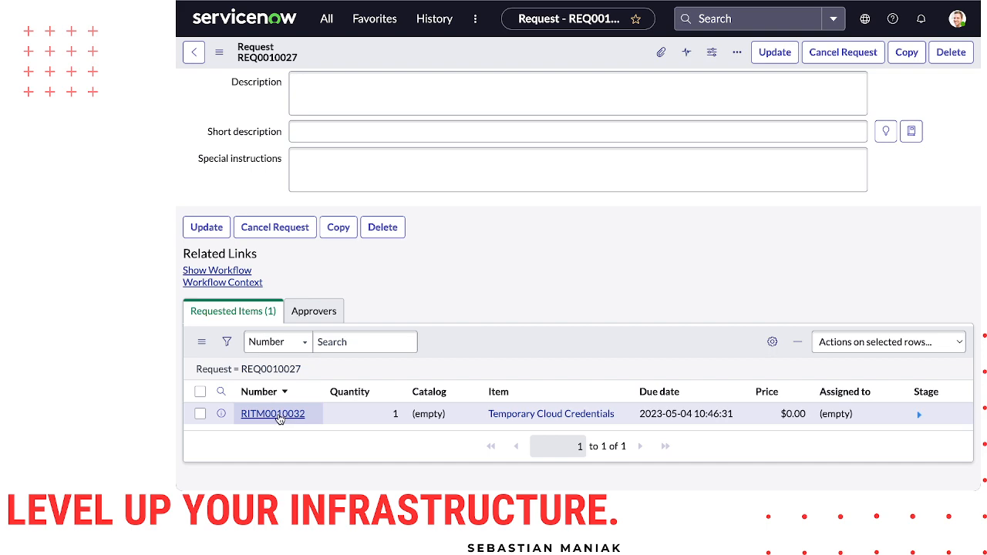
click(273, 414)
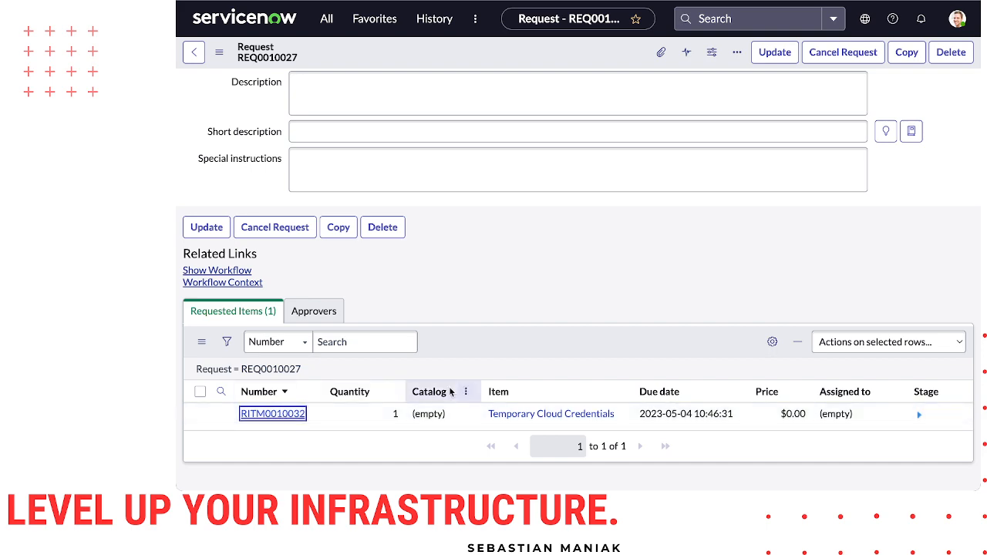
scroll(344, 309, down, 10)
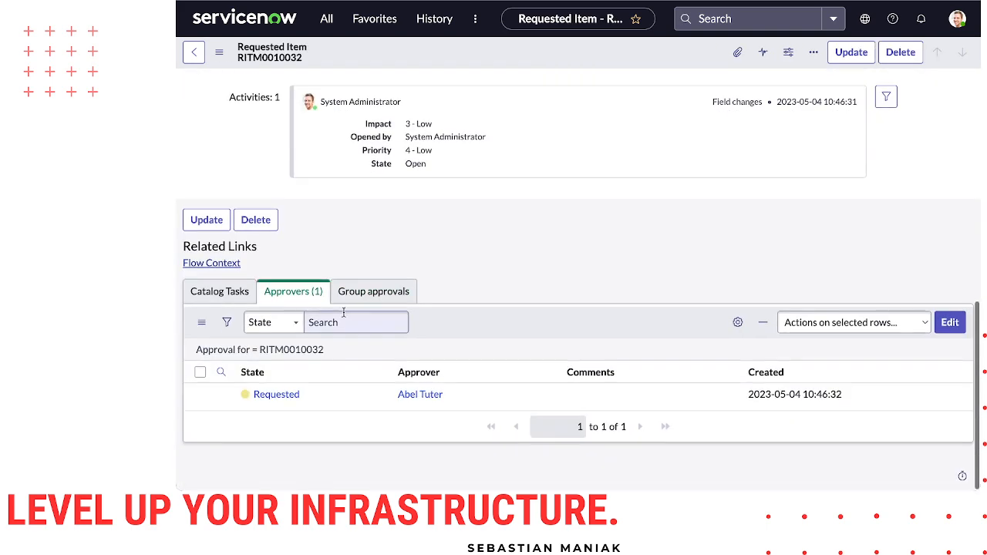
click(277, 395)
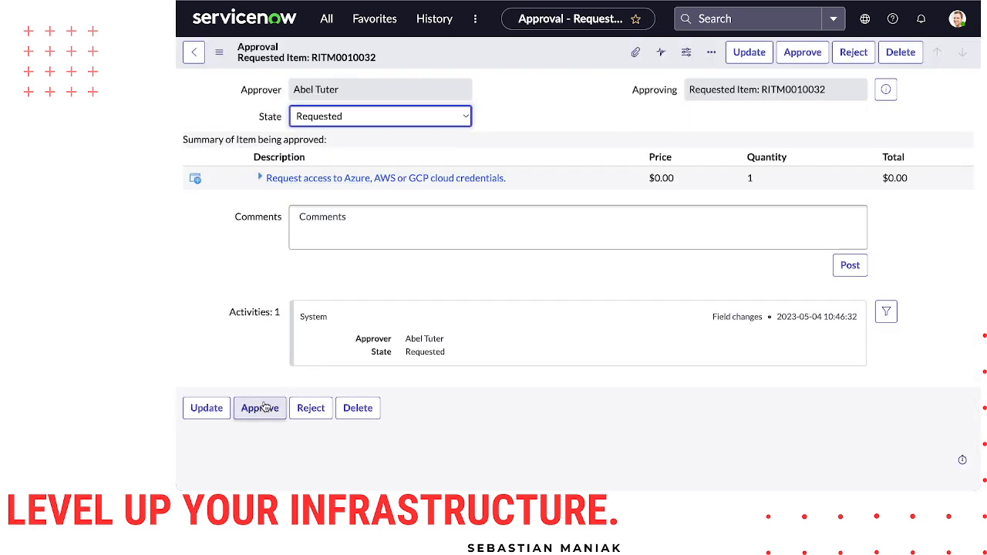
click(260, 408)
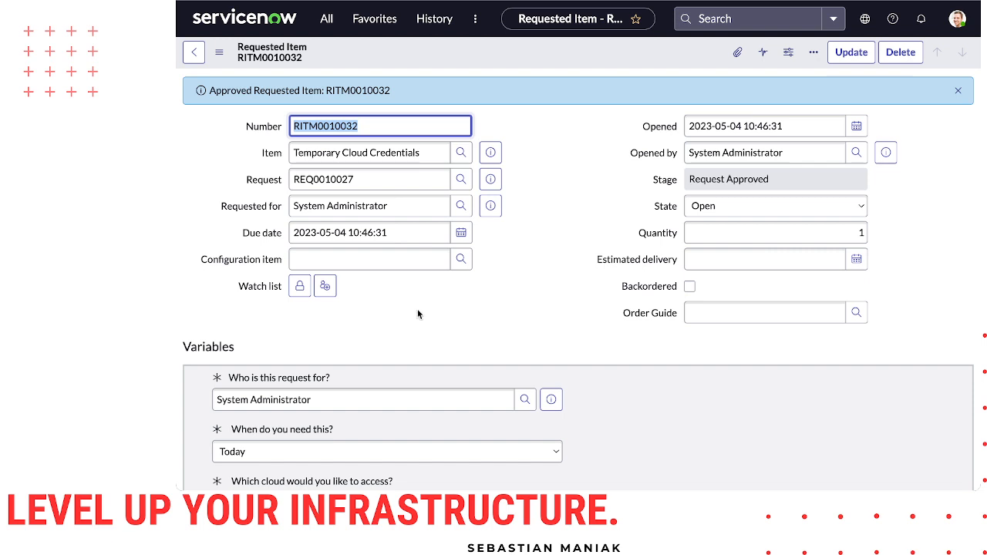
Check the requested item's variables and approver state, and open the email Outbox by filtering the navigator for outbound.
scroll(416, 319, down, 4)
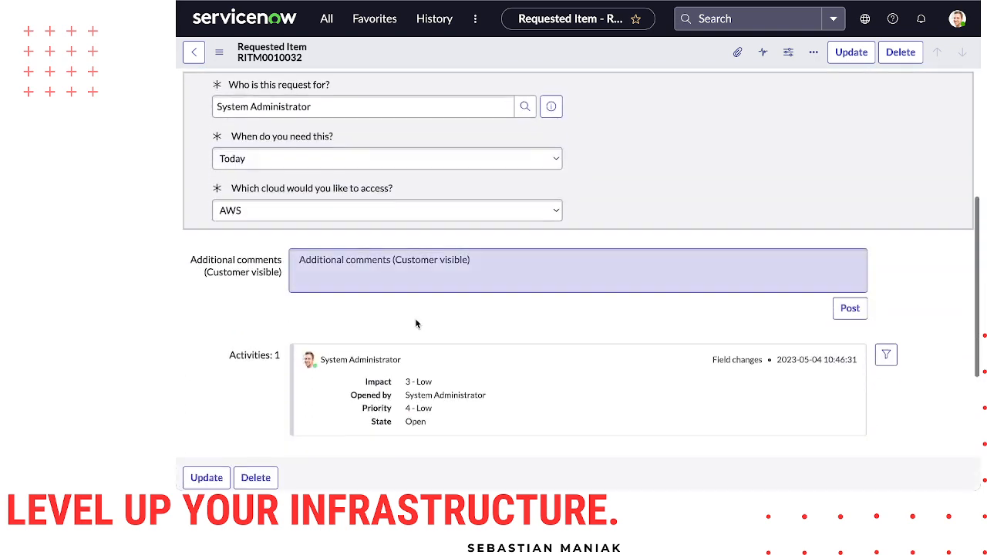
scroll(380, 339, down, 3)
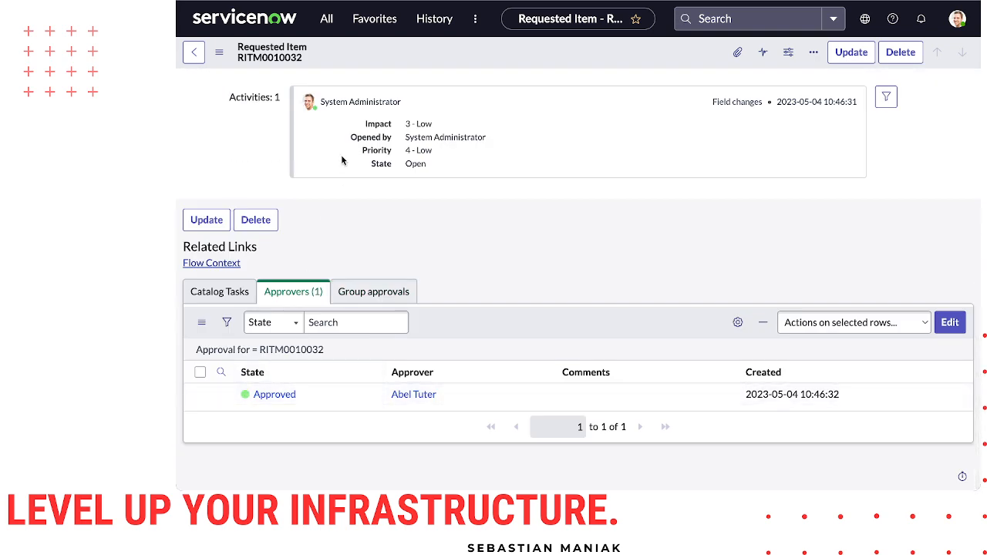
click(326, 19)
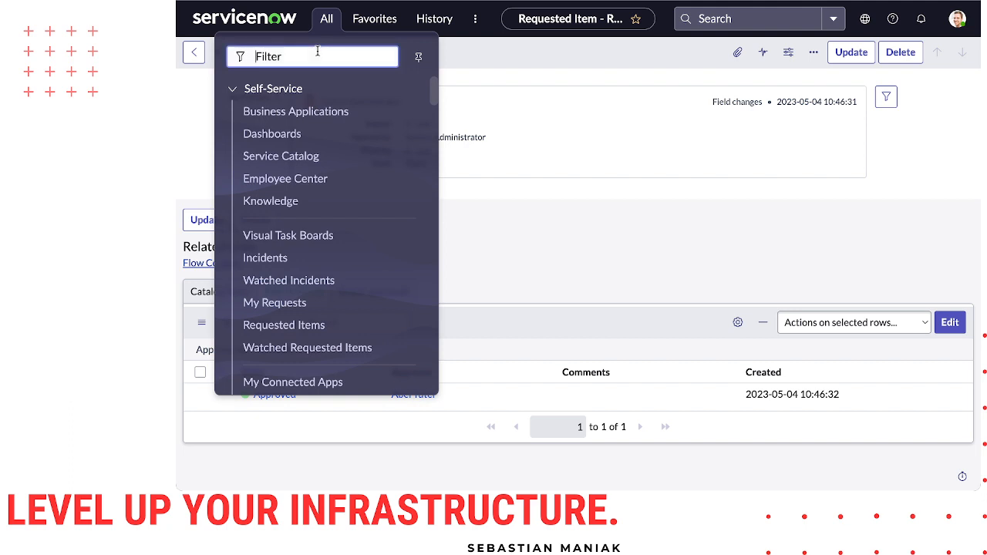
text(outbound)
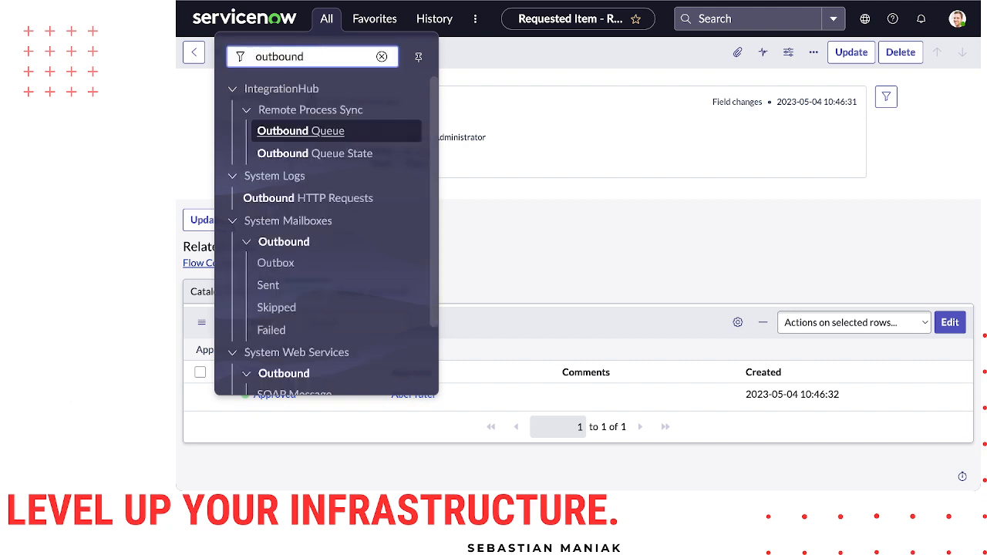
click(290, 246)
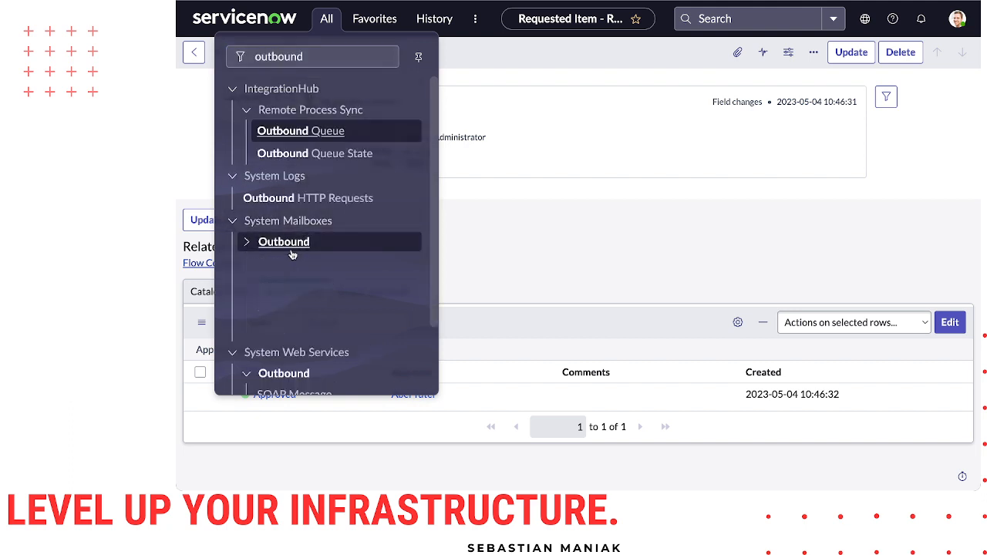
click(358, 243)
click(324, 260)
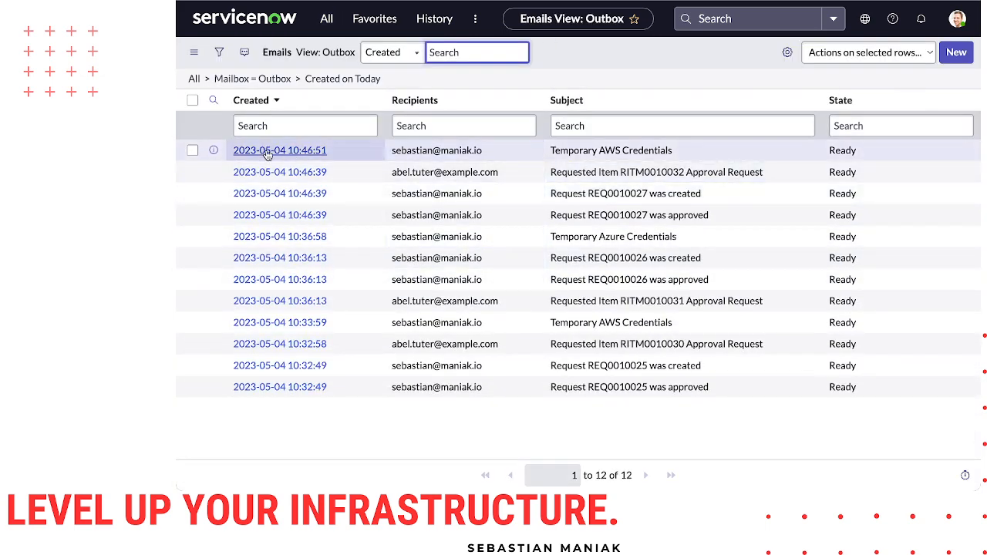
Preview the newest Temporary AWS Credentials email, examine the issued credentials text, and close the preview.
right_click(359, 152)
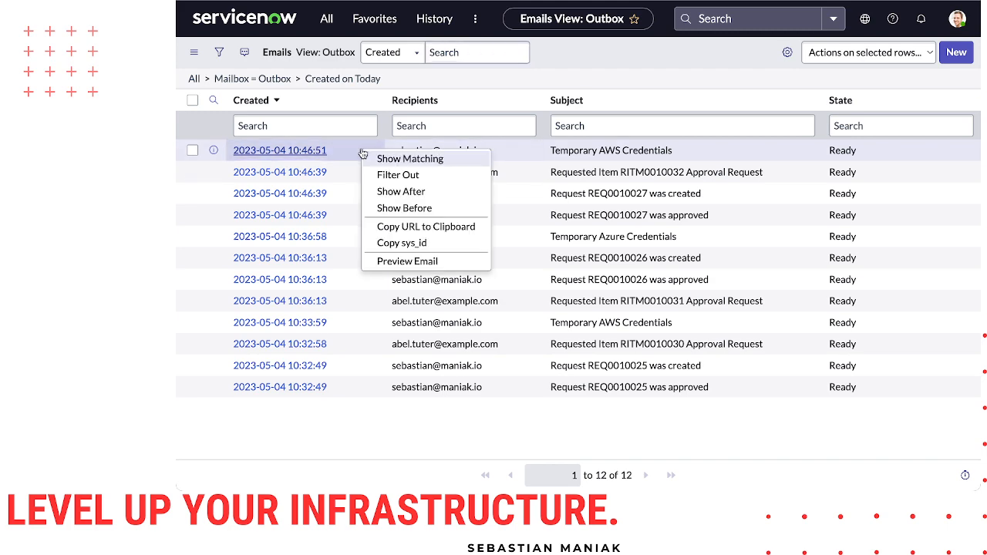
click(406, 262)
drag(286, 158, 577, 324)
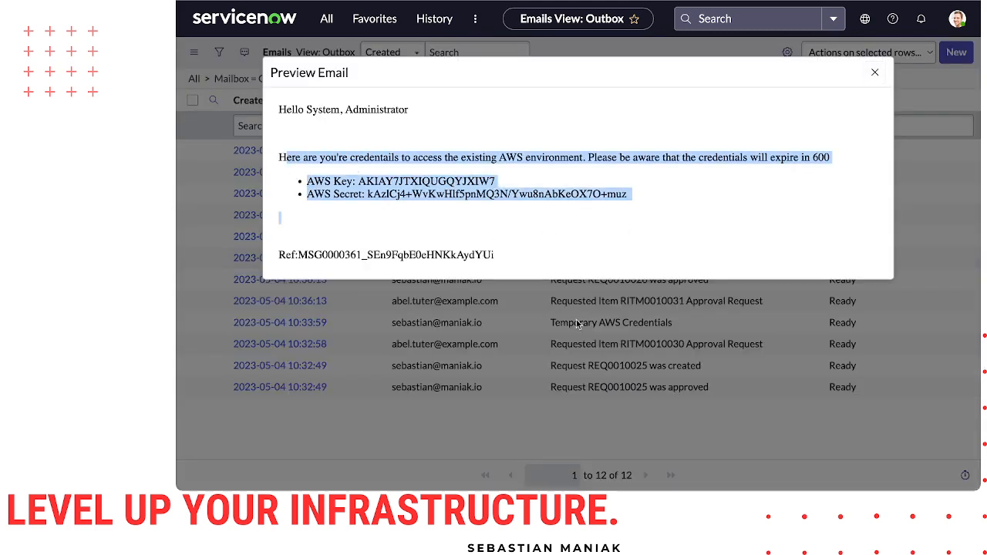
click(568, 220)
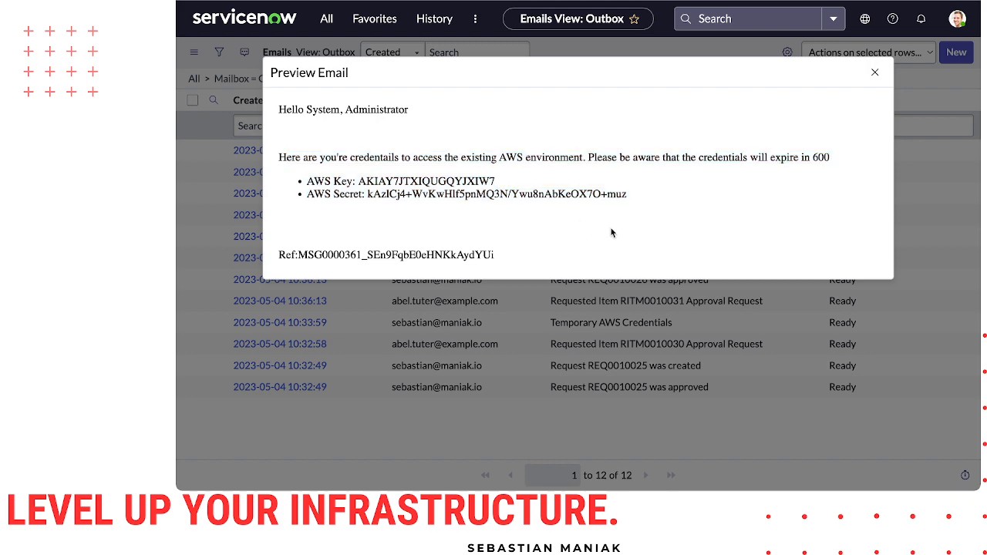
click(875, 71)
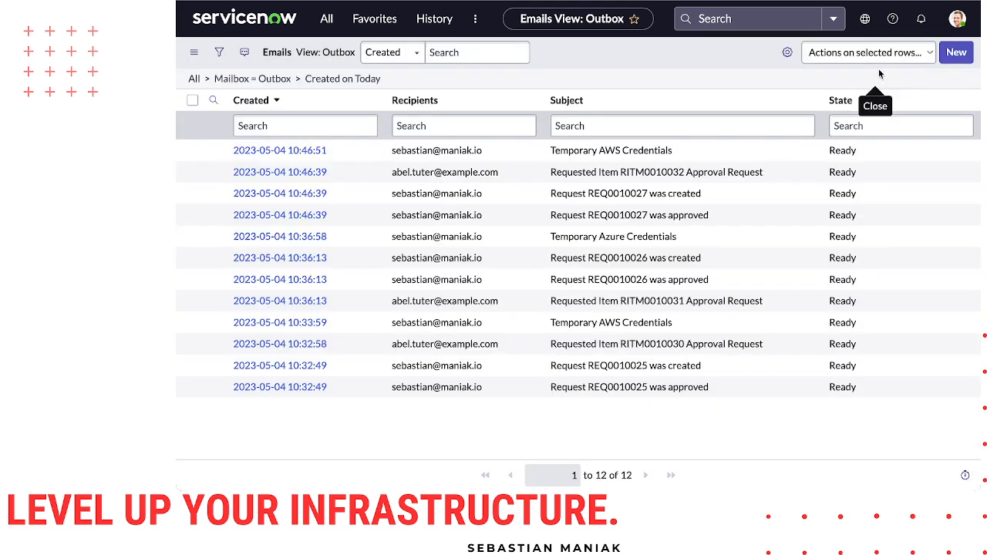